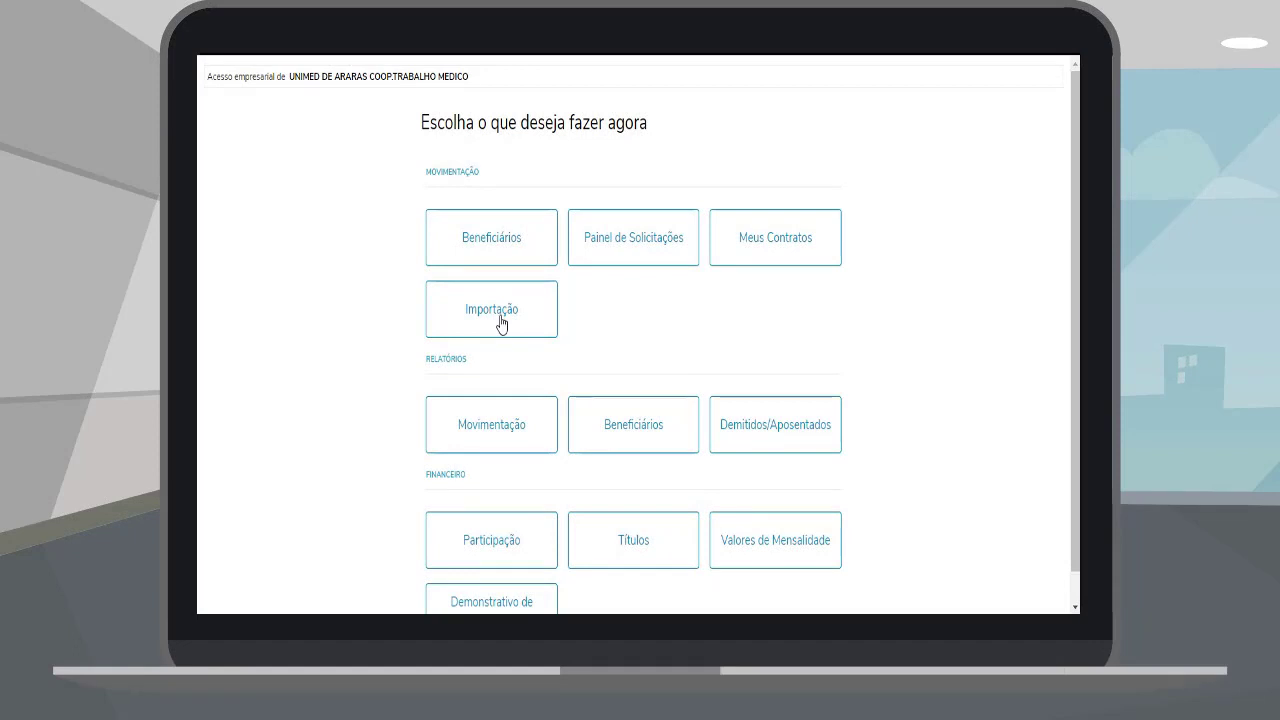
Step: Import totvssa.csv as the movement file and send its 1 beneficiary to the operator
{"action": "left_click", "coordinate": [497, 311]}
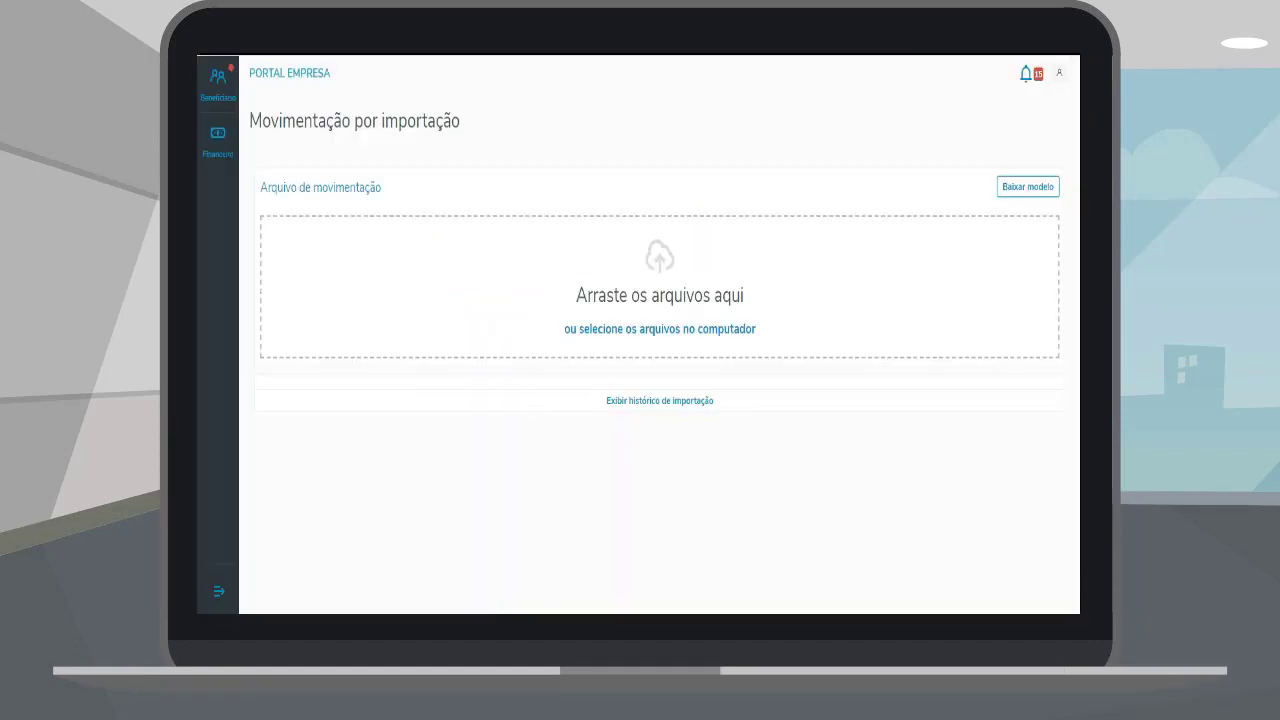
{"action": "key", "text": "alt+Tab"}
{"action": "left_click_drag", "start_coordinate": [680, 288], "coordinate": [485, 315]}
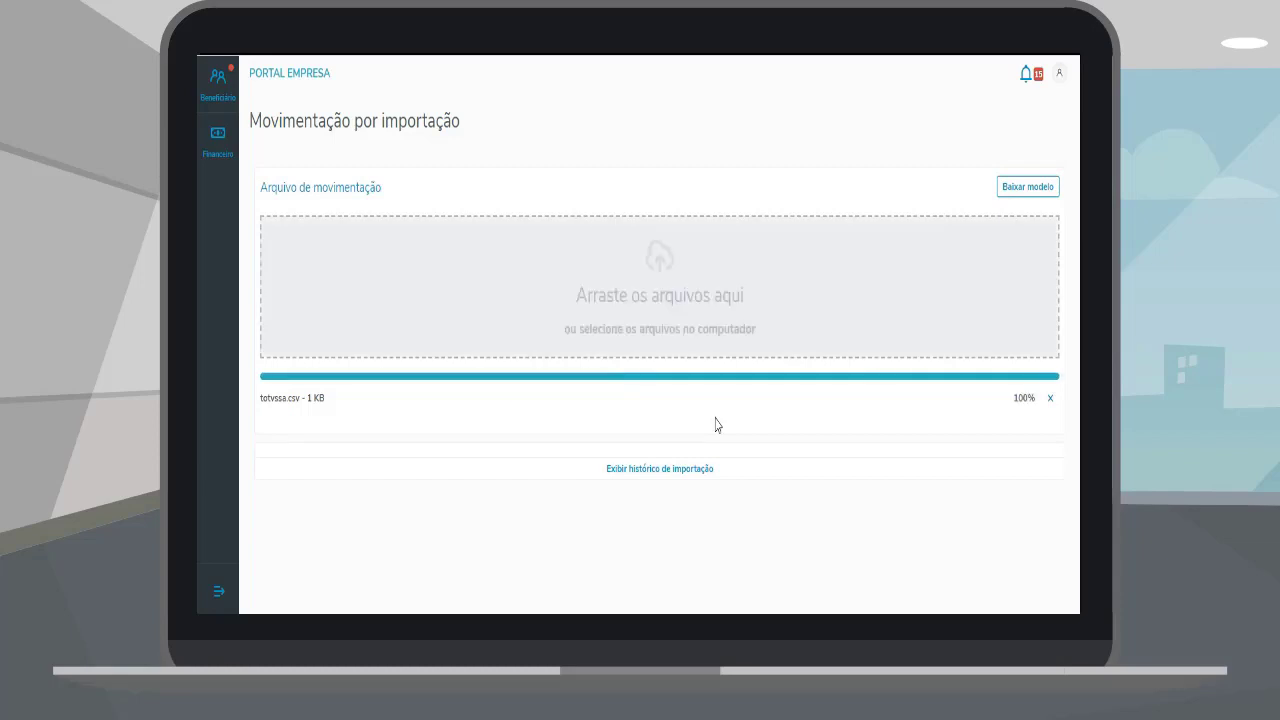
{"action": "scroll", "coordinate": [715, 424], "scroll_direction": "down", "scroll_amount": 2}
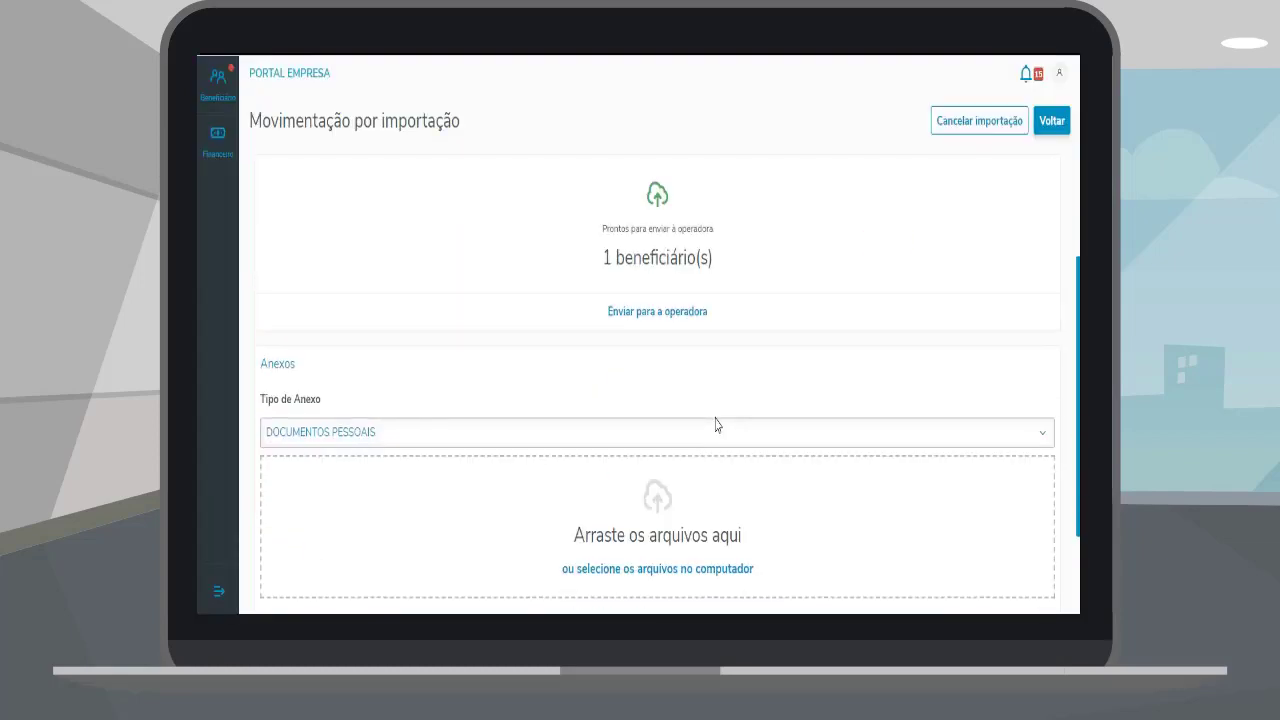
{"action": "scroll", "coordinate": [690, 450], "scroll_direction": "down", "scroll_amount": 2}
{"action": "scroll", "coordinate": [660, 471], "scroll_direction": "up", "scroll_amount": 5}
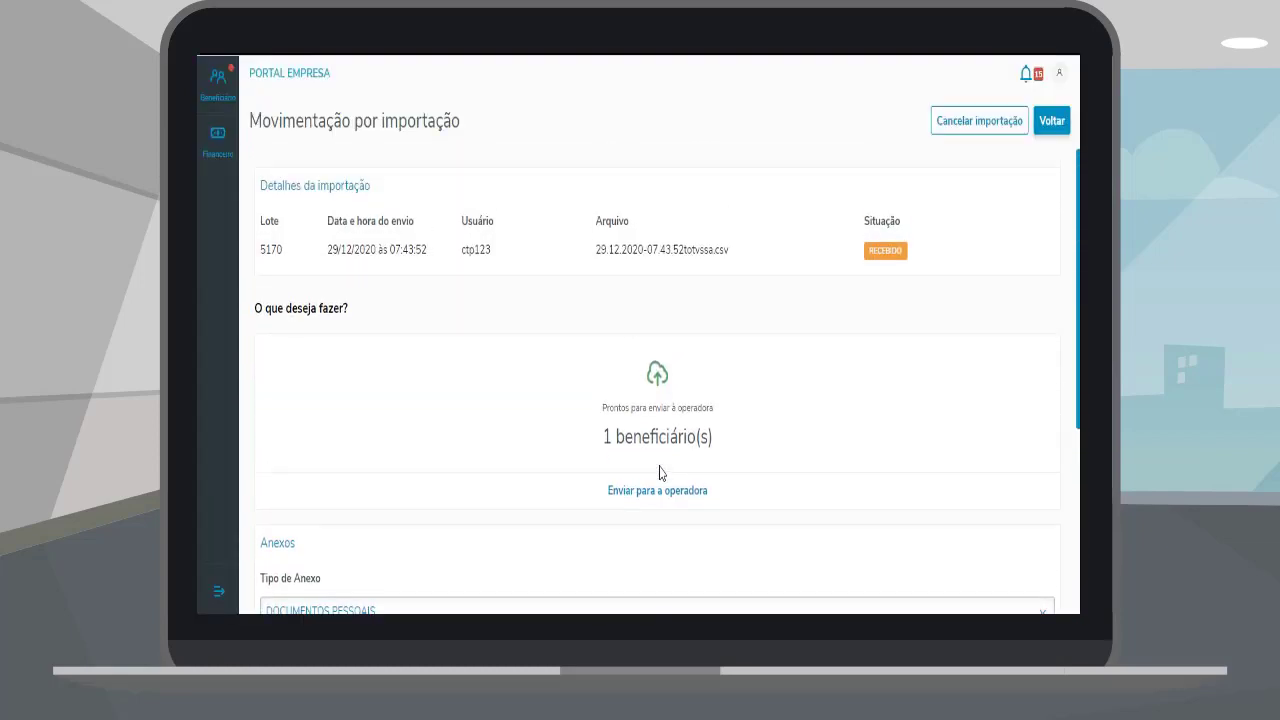
{"action": "left_click", "coordinate": [671, 494]}
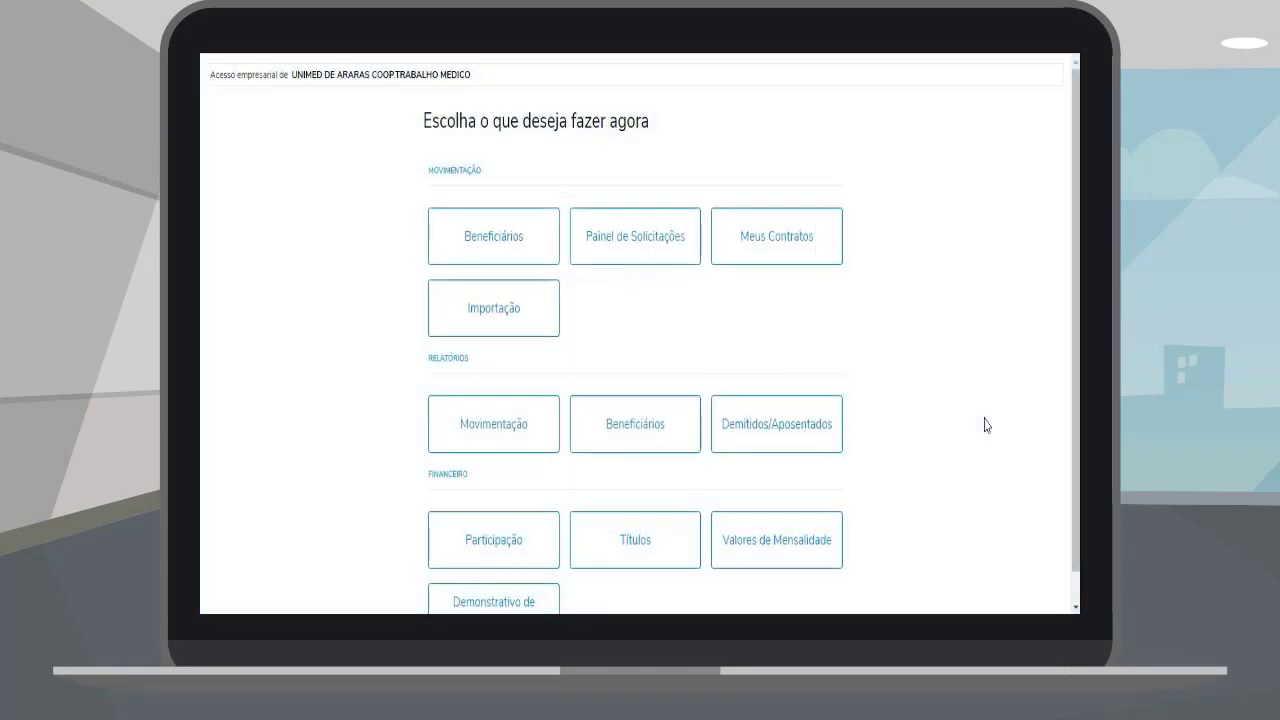
Step: Search Títulos by Competencia(AAAA) with criterion 2020
{"action": "left_click", "coordinate": [635, 553]}
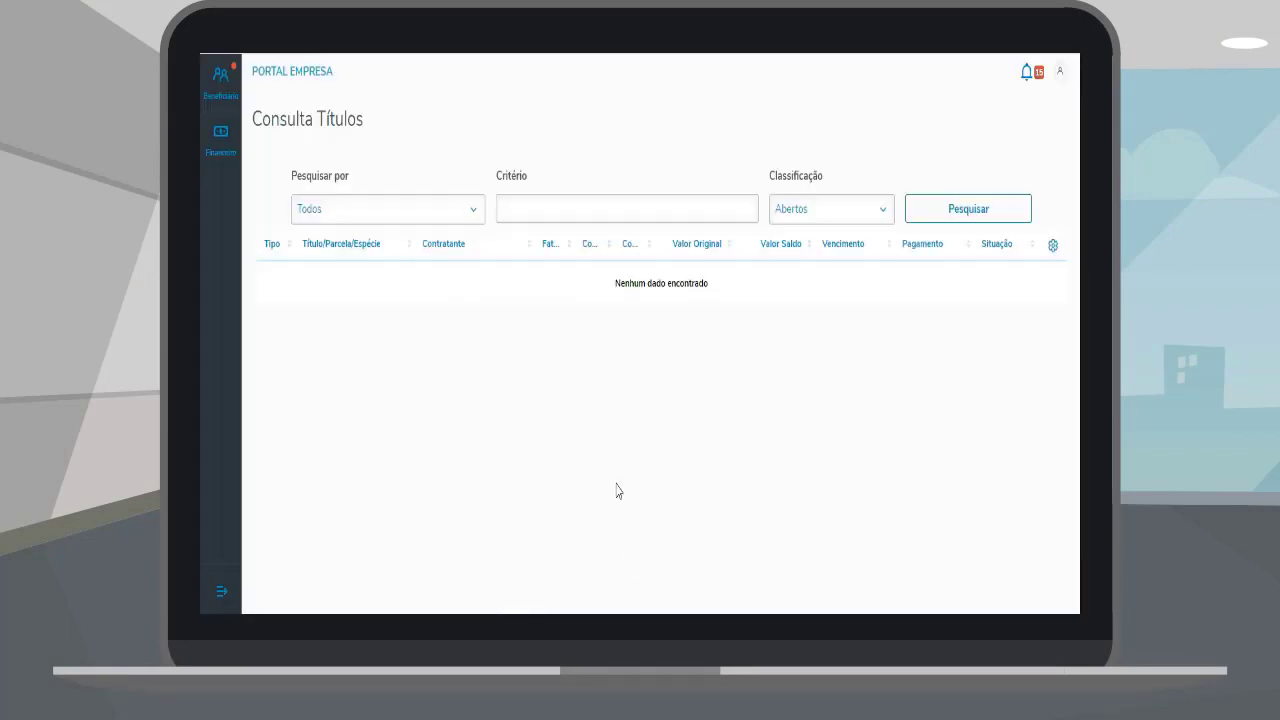
{"action": "left_click", "coordinate": [388, 208]}
{"action": "left_click", "coordinate": [340, 322]}
{"action": "left_click", "coordinate": [528, 209]}
{"action": "type", "text": "2020"}
{"action": "key", "text": "Return"}
Step: Request the Link NFe for one invoice from its actions menu
{"action": "scroll", "coordinate": [728, 366], "scroll_direction": "down", "scroll_amount": 10}
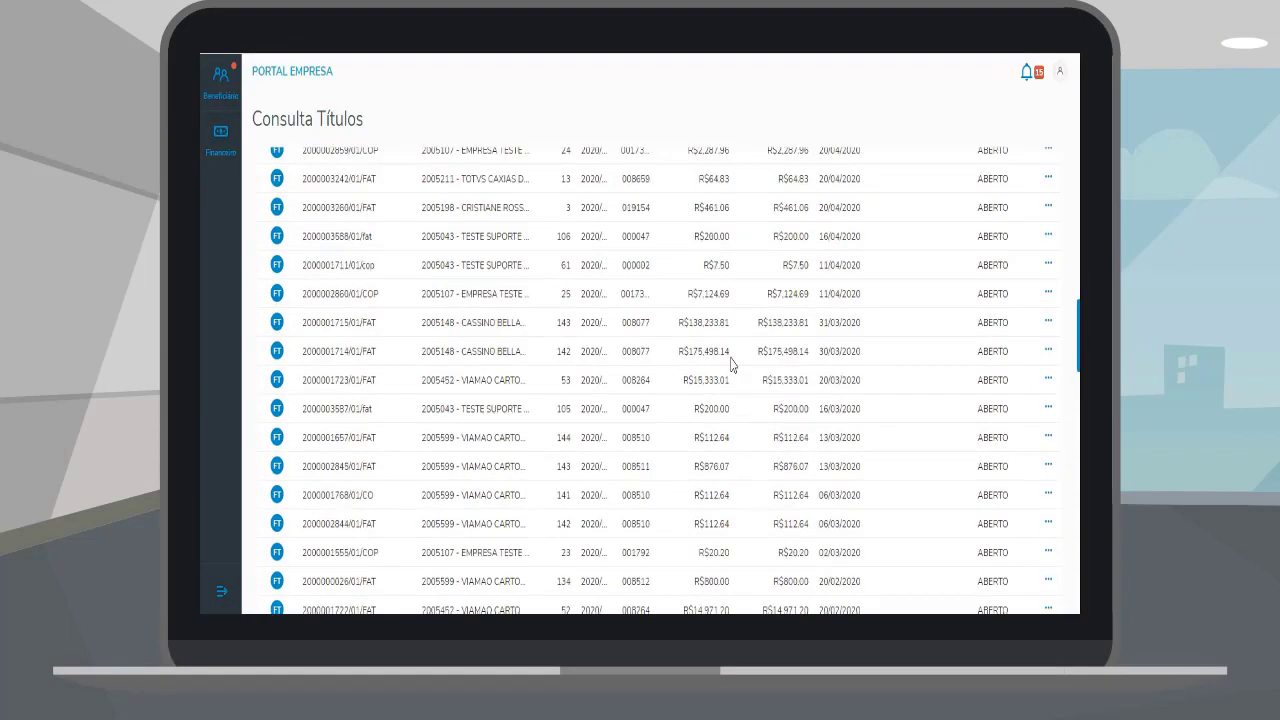
{"action": "left_click", "coordinate": [1048, 457]}
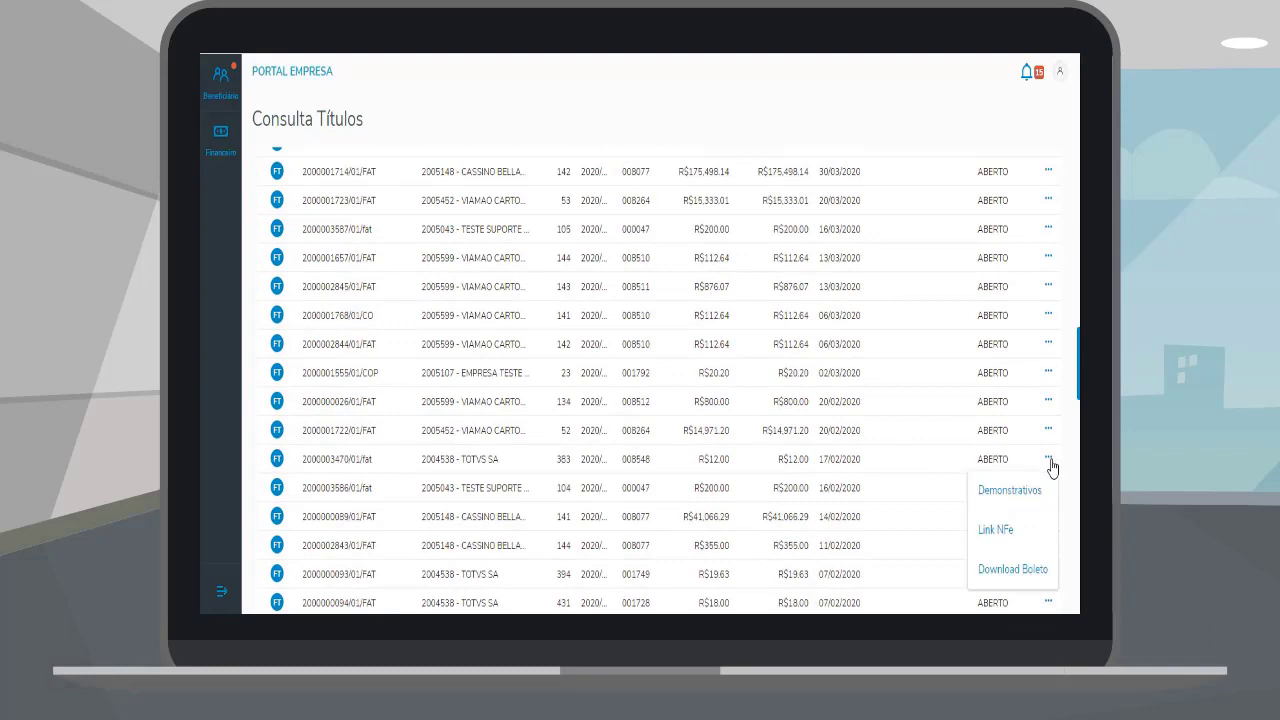
{"action": "left_click", "coordinate": [1042, 543]}
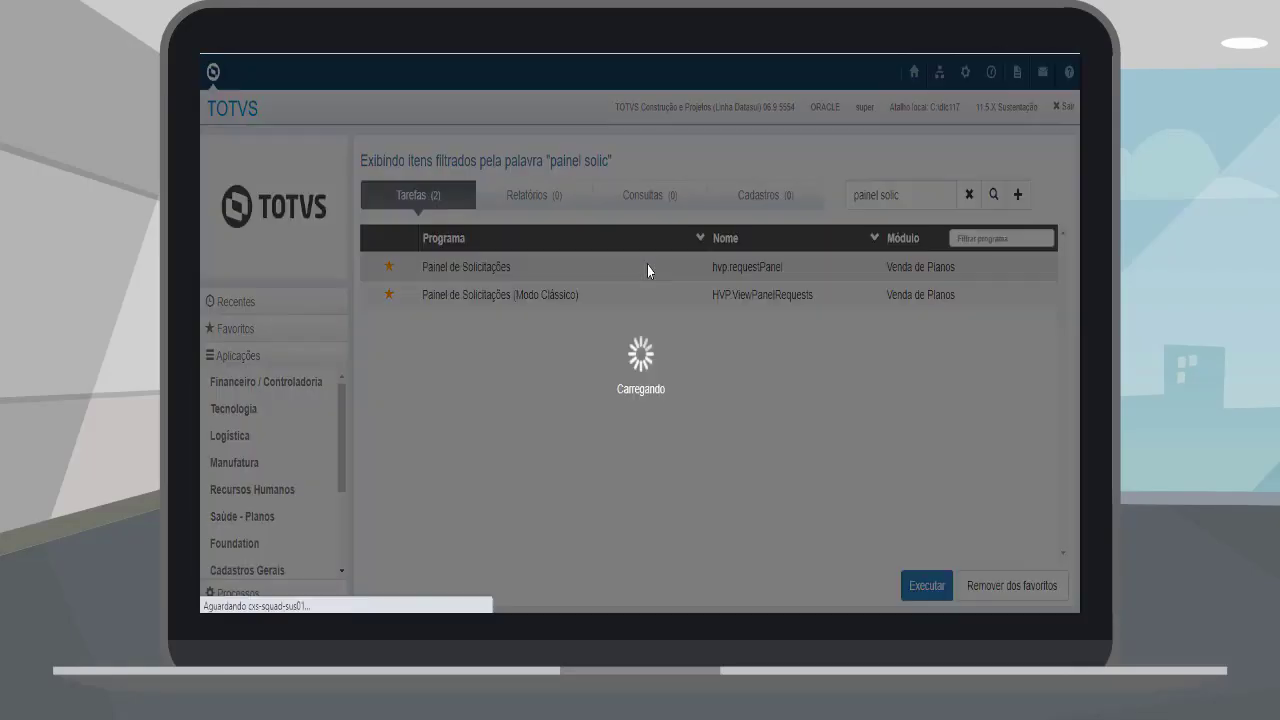
Step: Scroll the Painel de Solicitações list, review the complete legend, then bring up Busca avançada
{"action": "scroll", "coordinate": [778, 445], "scroll_direction": "down", "scroll_amount": 5}
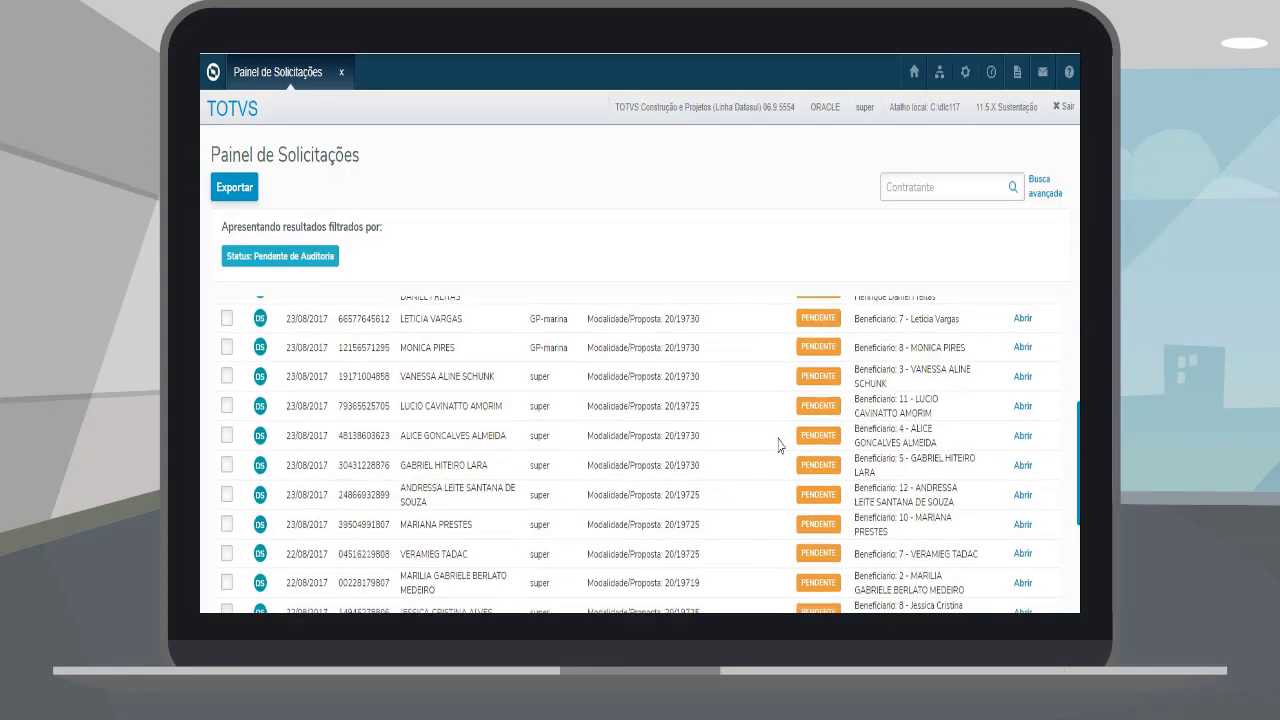
{"action": "scroll", "coordinate": [778, 445], "scroll_direction": "down", "scroll_amount": 3}
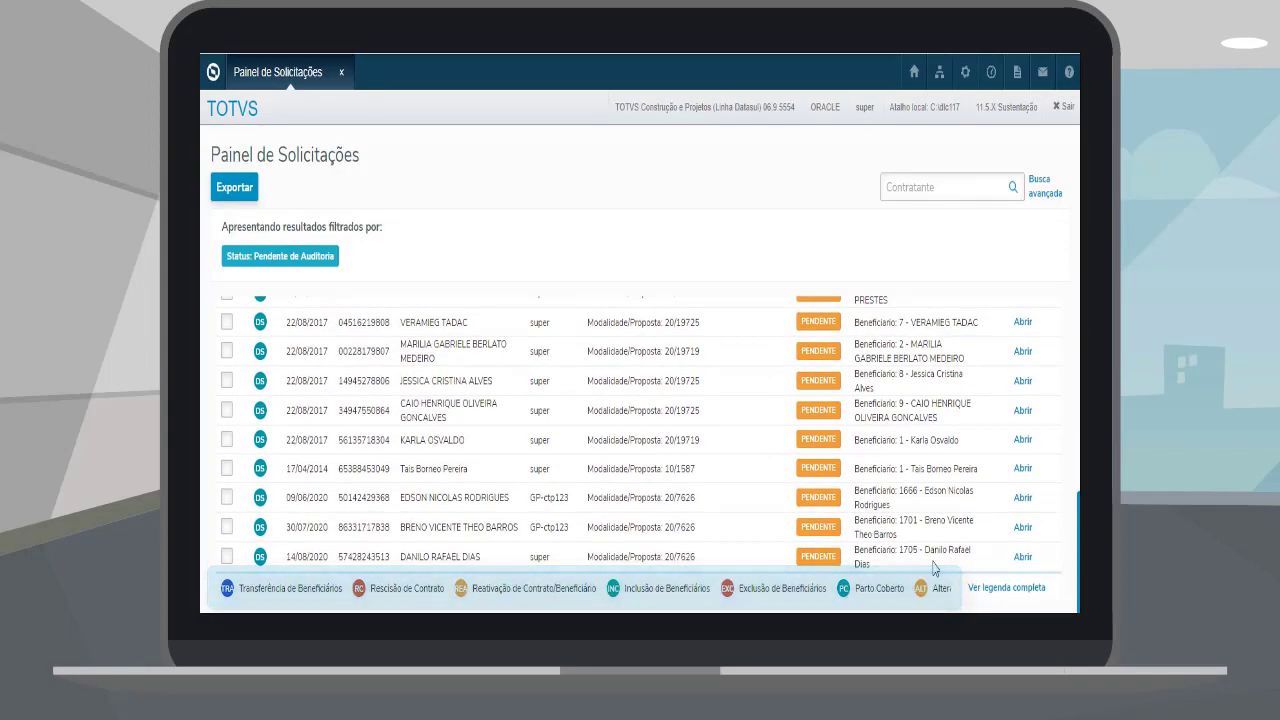
{"action": "left_click", "coordinate": [984, 590]}
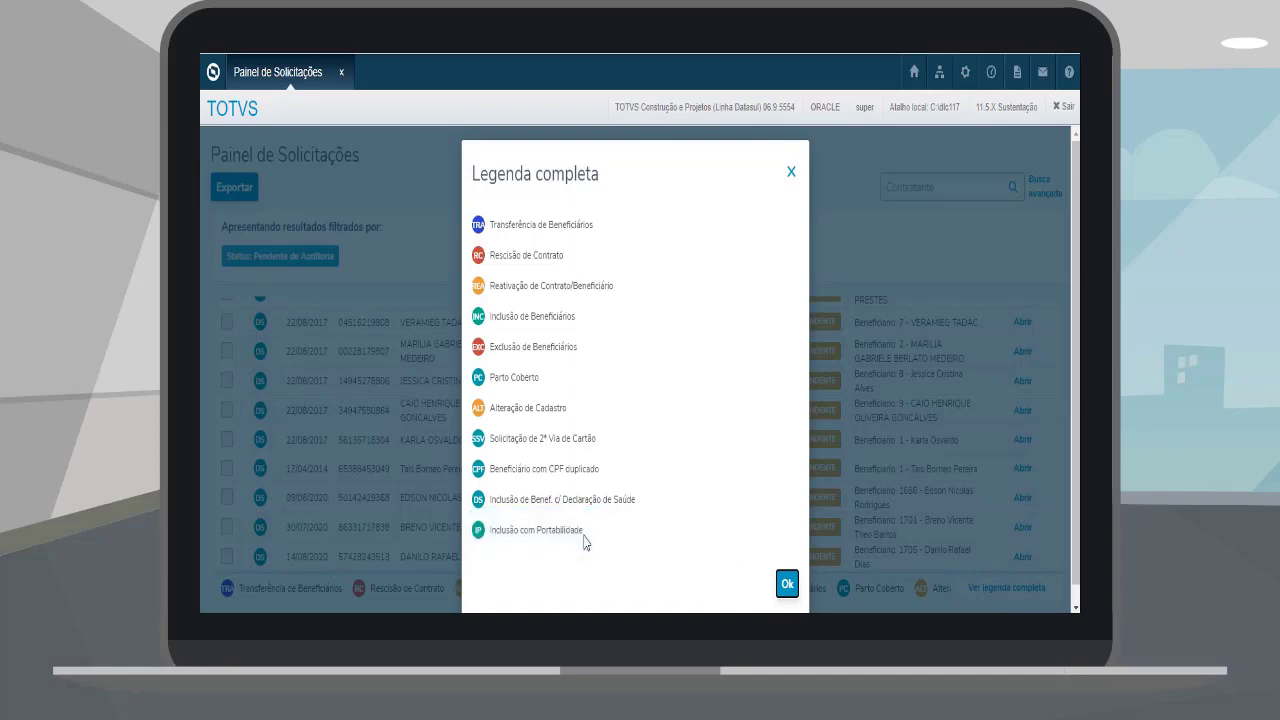
{"action": "left_click", "coordinate": [788, 588]}
{"action": "left_click", "coordinate": [1044, 190]}
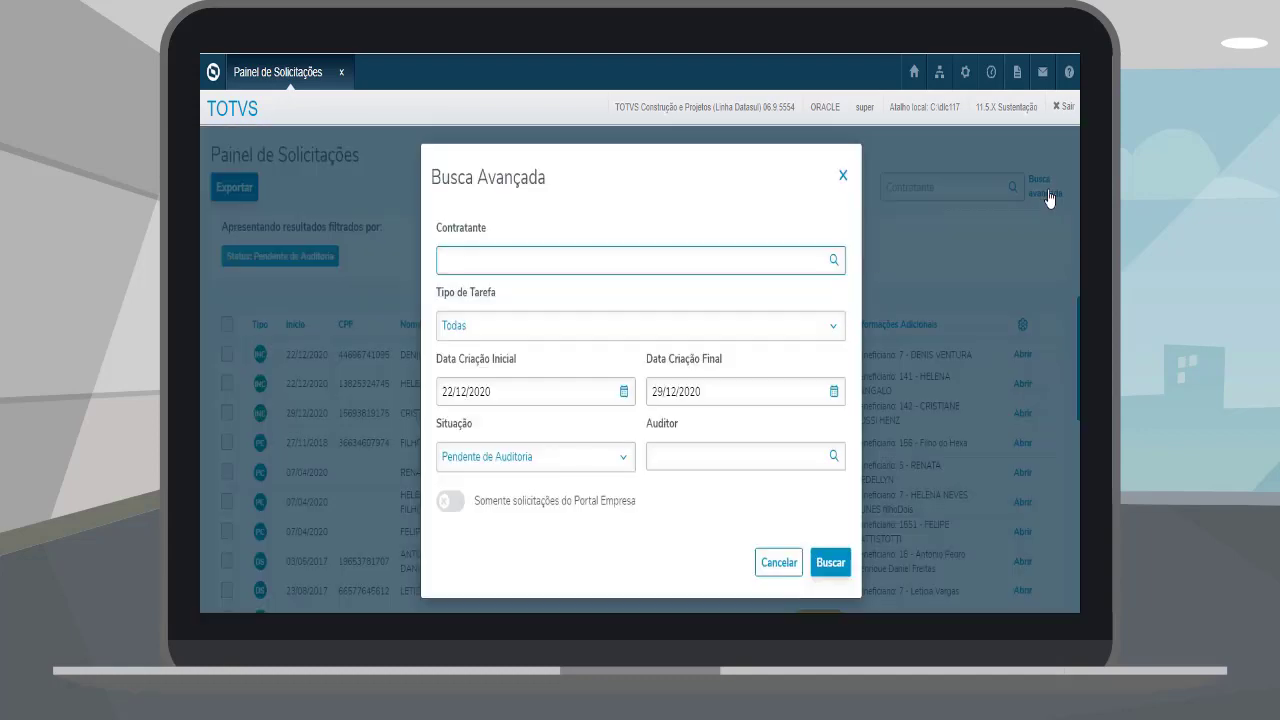
Step: Set the request date range to 01/06/2020–27/06/2020
{"action": "left_click", "coordinate": [624, 391]}
{"action": "left_click", "coordinate": [454, 438]}
{"action": "left_click", "coordinate": [454, 438]}
{"action": "left_click", "coordinate": [454, 438]}
{"action": "left_click", "coordinate": [454, 438]}
{"action": "left_click", "coordinate": [454, 438]}
{"action": "left_click", "coordinate": [454, 438]}
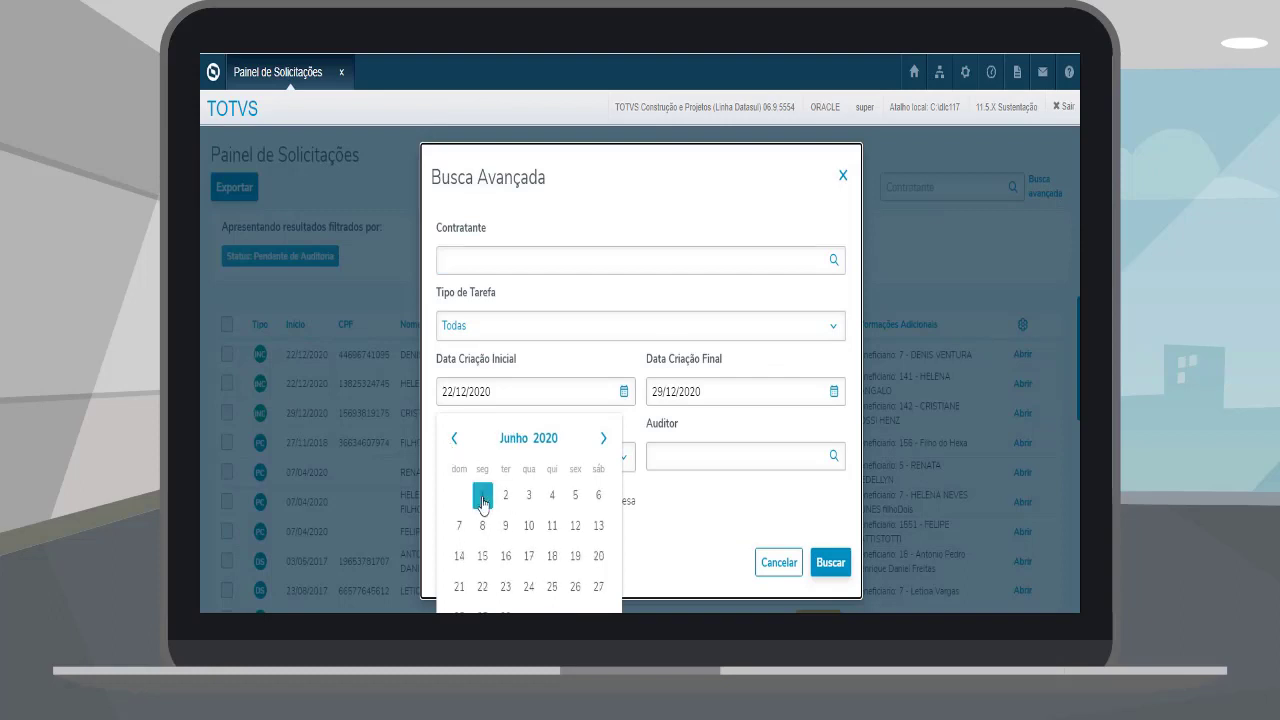
{"action": "left_click", "coordinate": [482, 495]}
{"action": "left_click", "coordinate": [834, 392]}
{"action": "left_click", "coordinate": [666, 438]}
{"action": "left_click", "coordinate": [666, 438]}
{"action": "left_click", "coordinate": [666, 438]}
{"action": "left_click", "coordinate": [808, 587]}
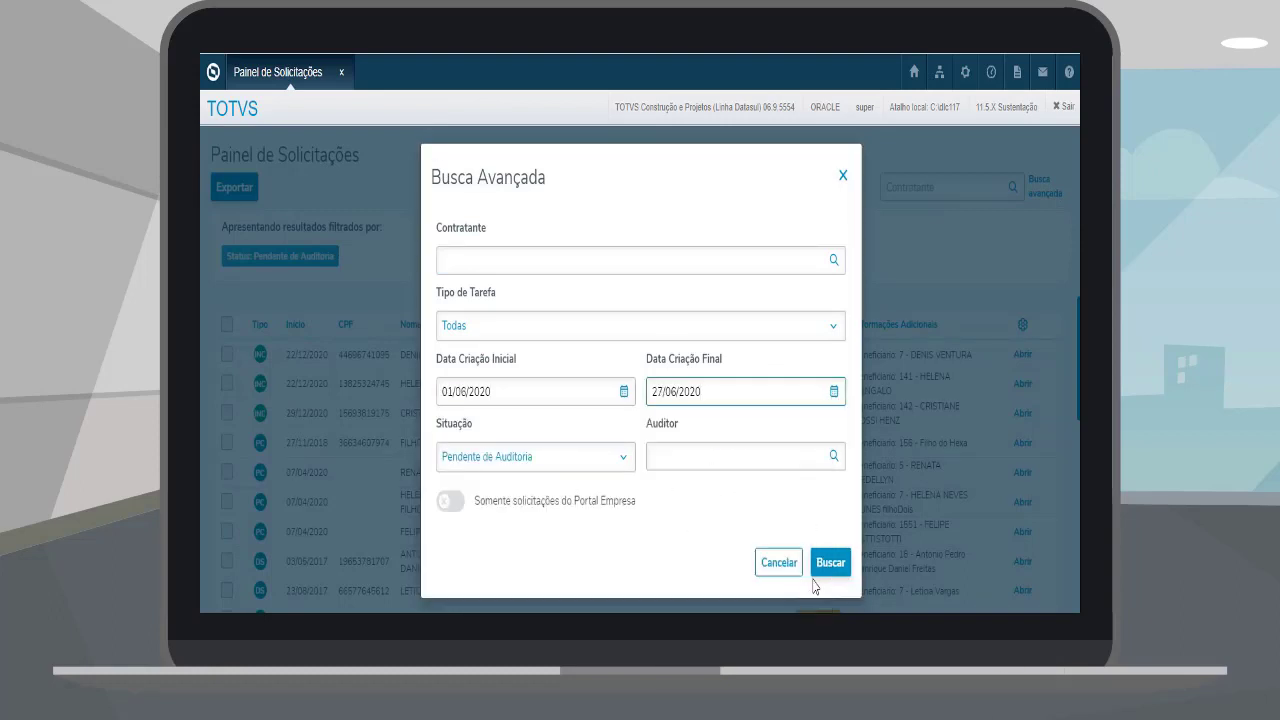
{"action": "left_click", "coordinate": [535, 456]}
Step: Filter for Inclusão com Portabilidade tasks in Situação Todas and run the search
{"action": "left_click", "coordinate": [520, 296]}
{"action": "left_click", "coordinate": [740, 325]}
{"action": "scroll", "coordinate": [700, 410], "scroll_direction": "down", "scroll_amount": 3}
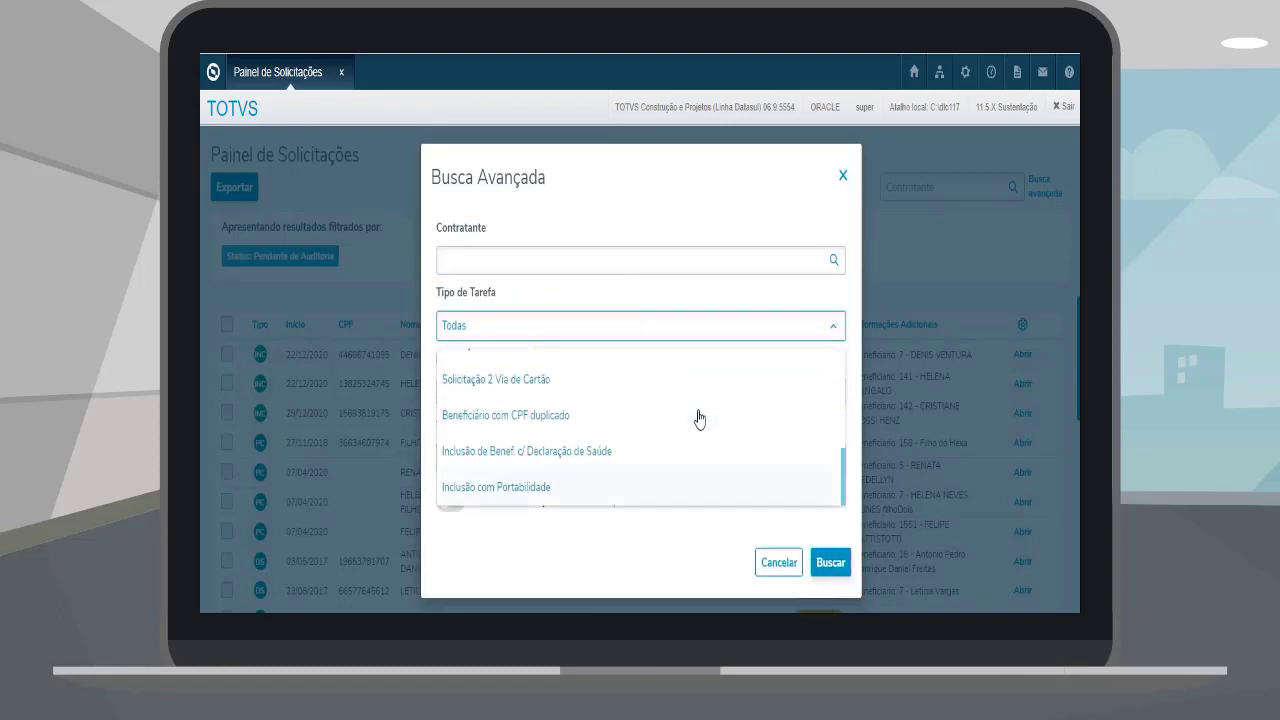
{"action": "left_click", "coordinate": [560, 488]}
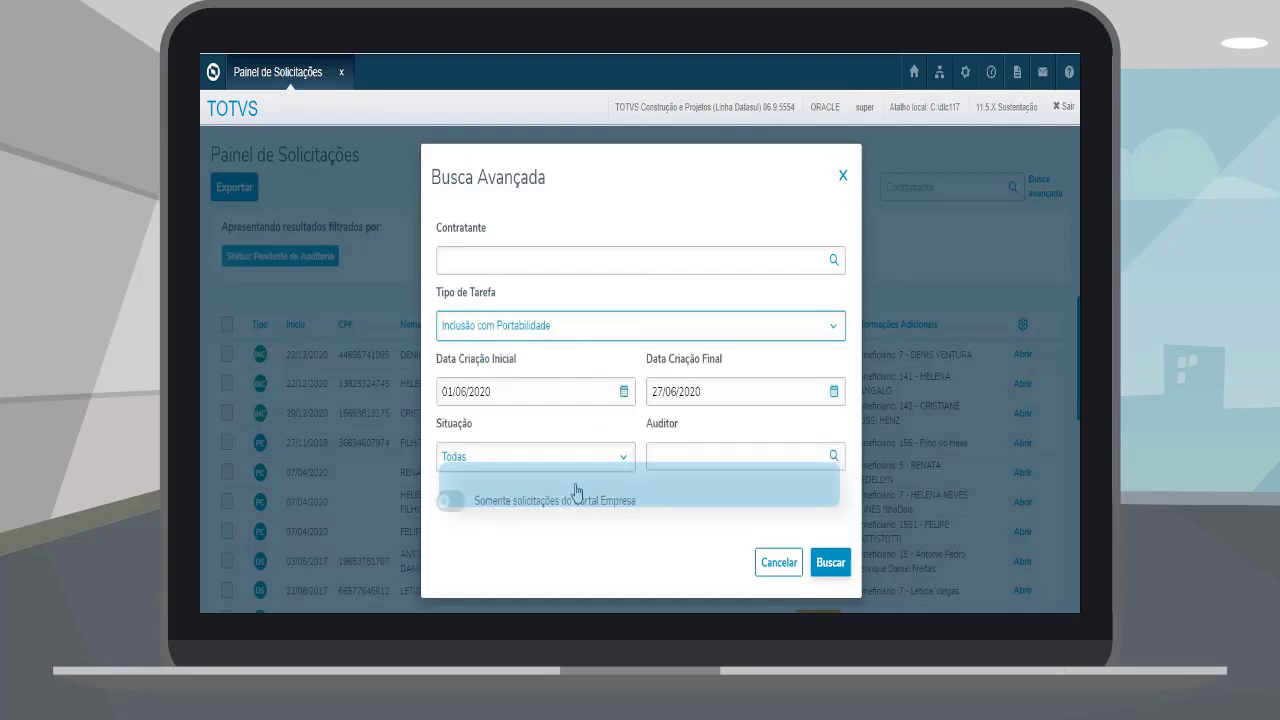
{"action": "left_click", "coordinate": [829, 562]}
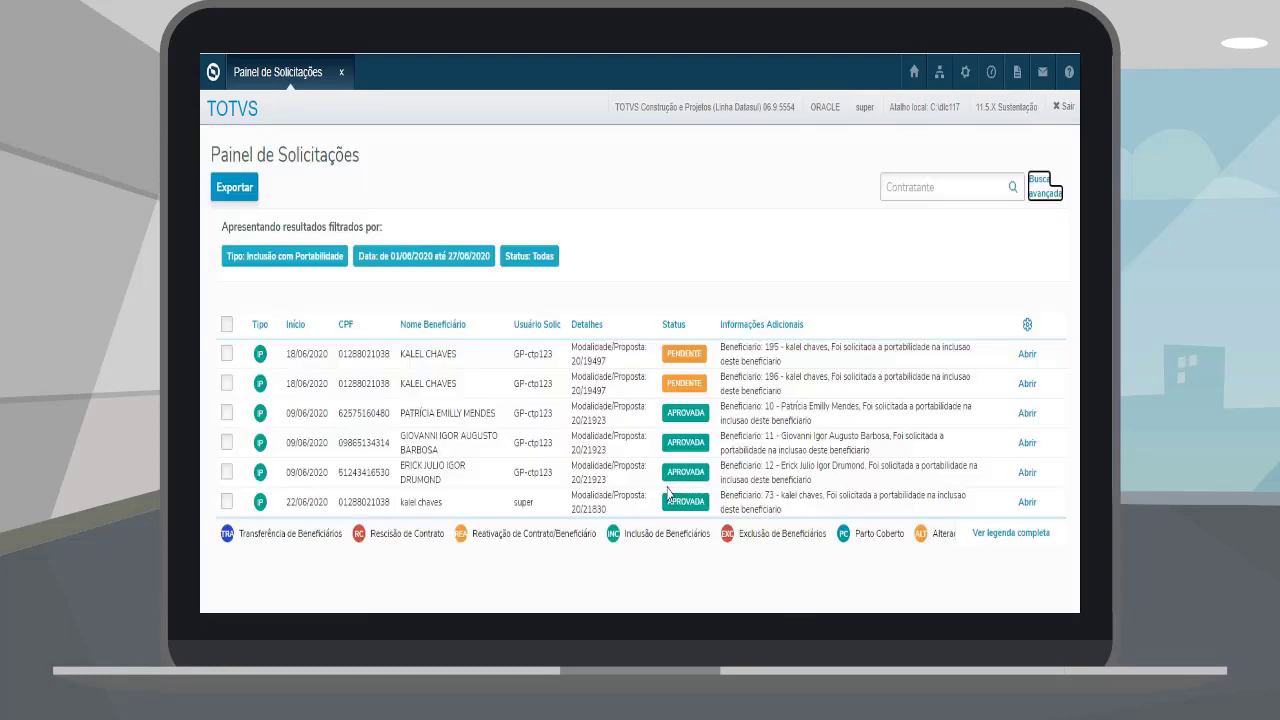
Step: Highlight the Inclusão com Portabilidade filter text, then open Manutenção Transferência de Beneficiários
{"action": "left_click_drag", "start_coordinate": [263, 258], "coordinate": [343, 260]}
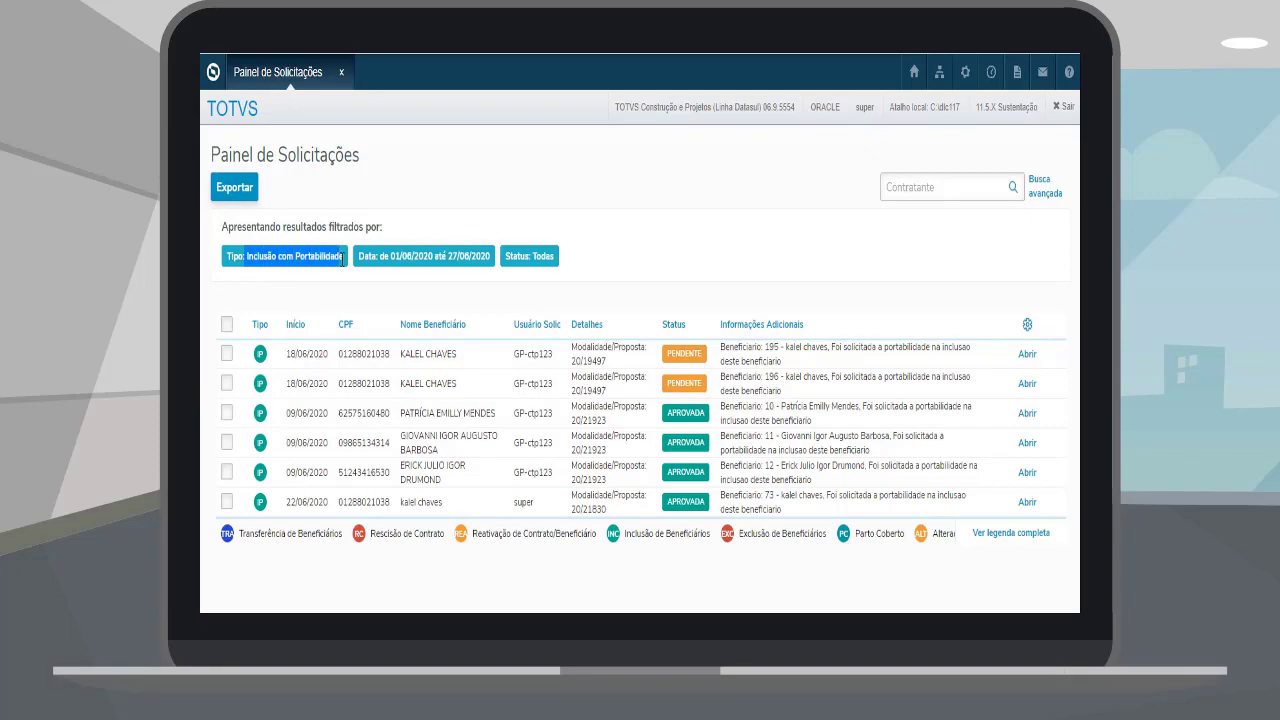
{"action": "left_click", "coordinate": [258, 350]}
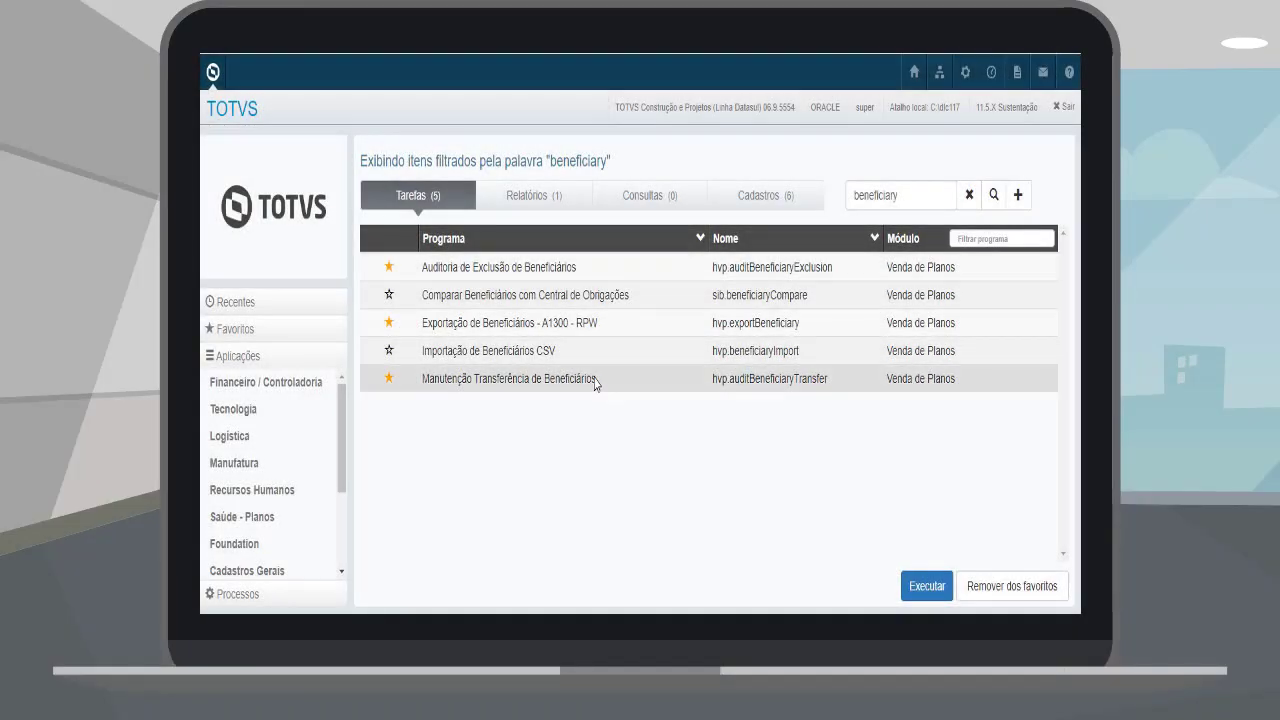
{"action": "left_click", "coordinate": [595, 380]}
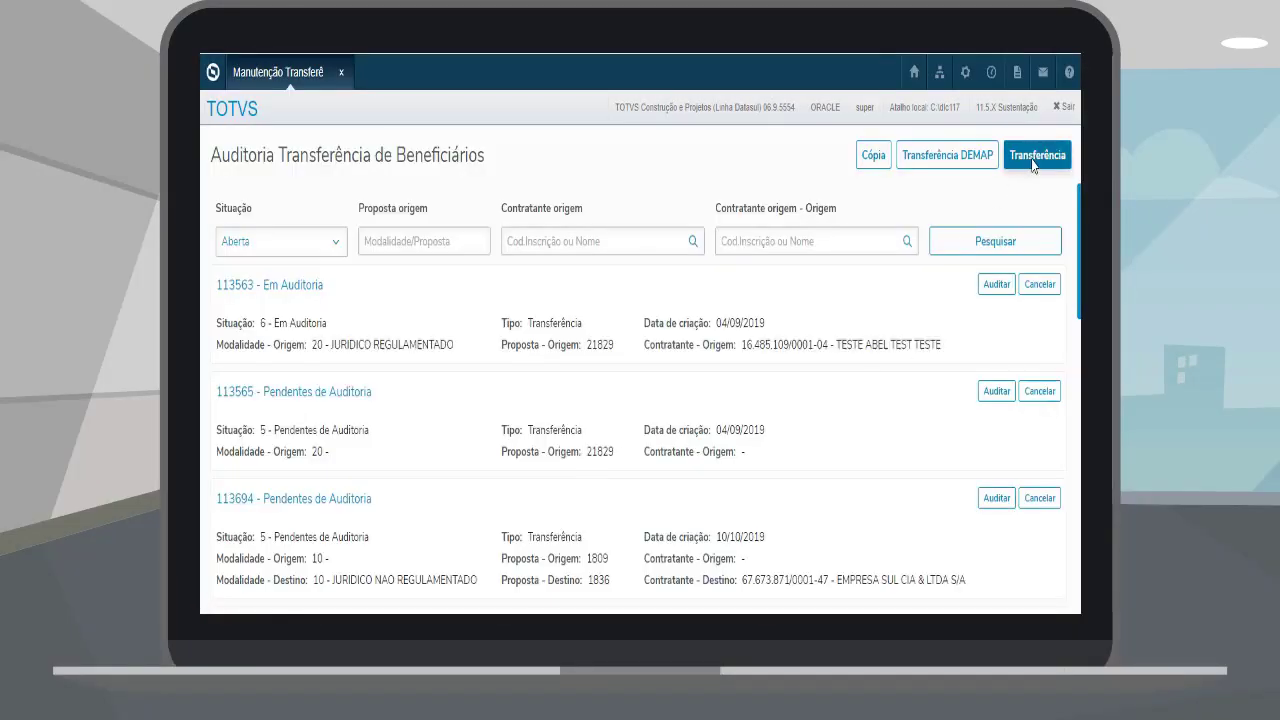
Step: Start a new transfer allowing no processed enrollment fee and creating a new proposal
{"action": "left_click", "coordinate": [1033, 163]}
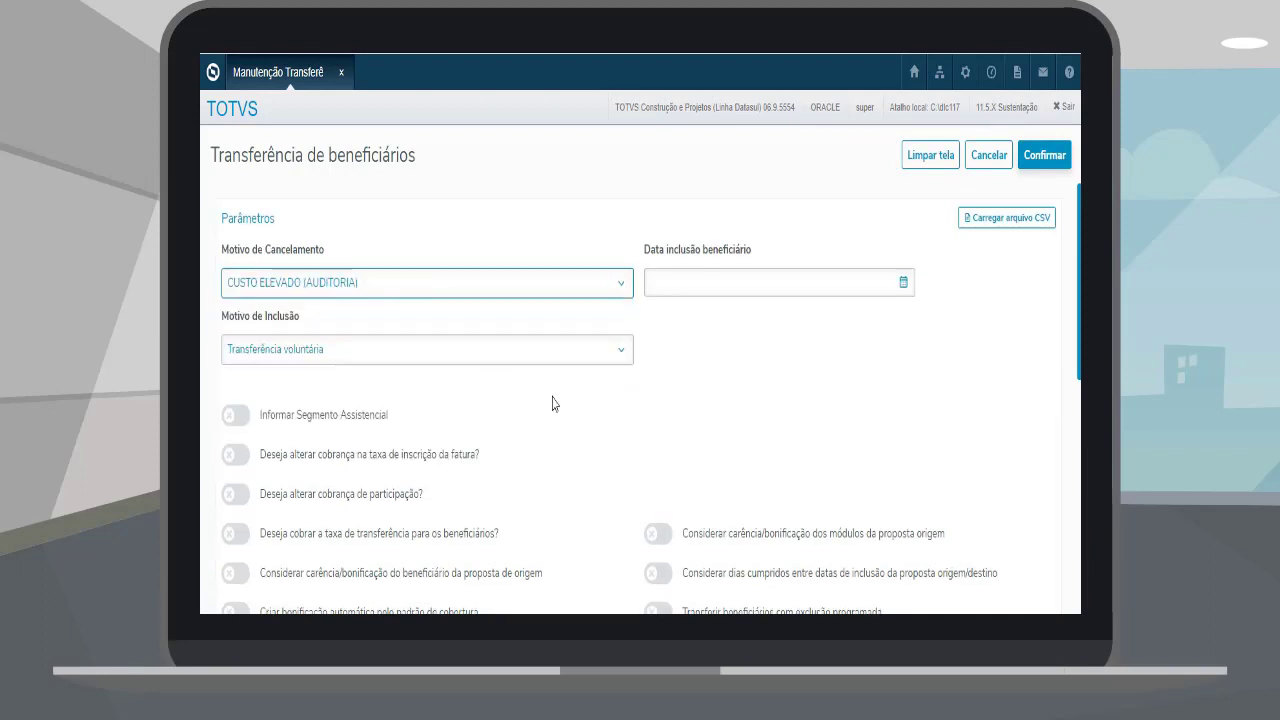
{"action": "scroll", "coordinate": [554, 403], "scroll_direction": "down", "scroll_amount": 4}
{"action": "left_click", "coordinate": [295, 476]}
{"action": "scroll", "coordinate": [297, 470], "scroll_direction": "down", "scroll_amount": 2}
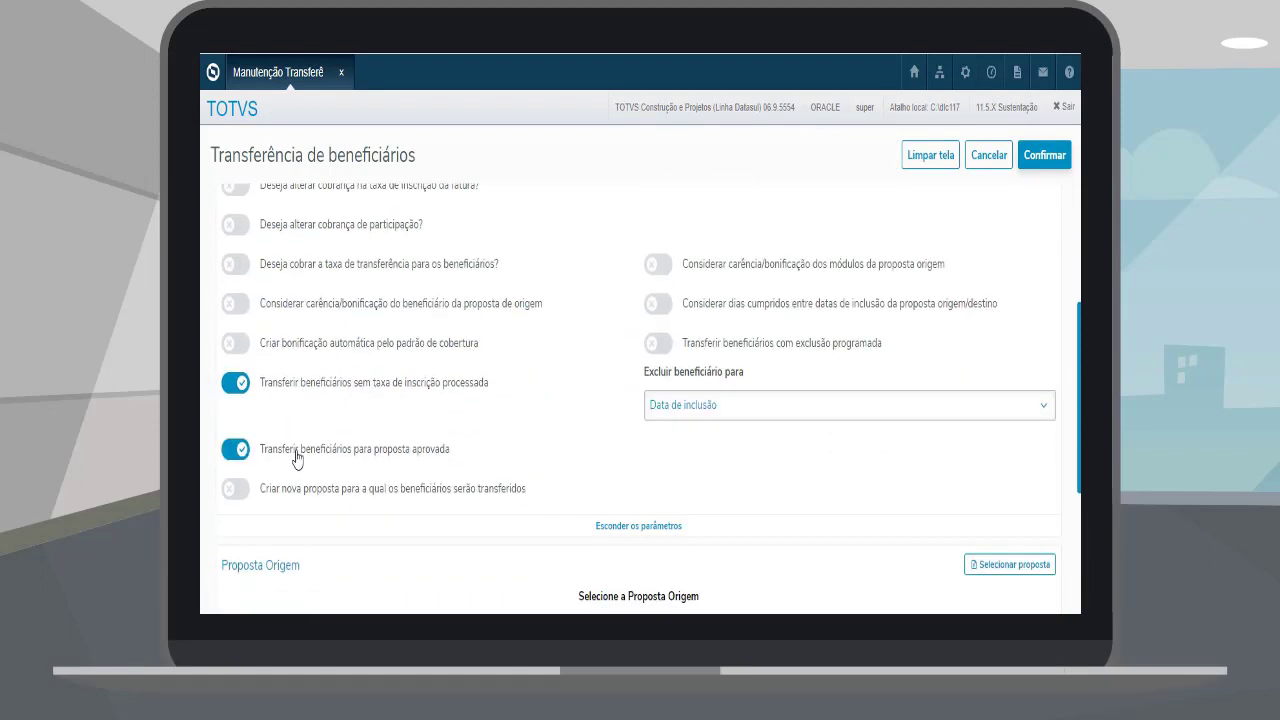
{"action": "left_click", "coordinate": [299, 494]}
{"action": "scroll", "coordinate": [466, 443], "scroll_direction": "down", "scroll_amount": 4}
Step: Set the origin proposal to modality 20, proposal 21923
{"action": "left_click", "coordinate": [1010, 425]}
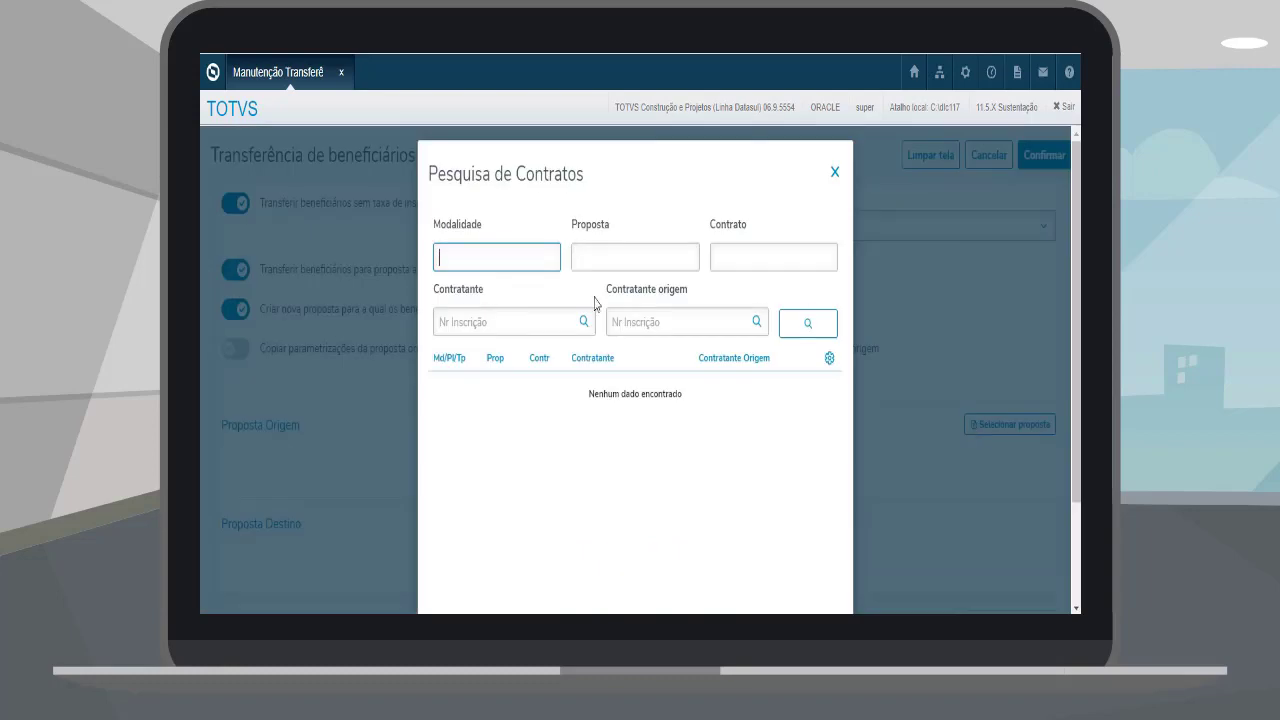
{"action": "type", "text": "20"}
{"action": "key", "text": "Tab"}
{"action": "type", "text": "21923"}
{"action": "key", "text": "Return"}
{"action": "left_click", "coordinate": [517, 386]}
{"action": "scroll", "coordinate": [708, 438], "scroll_direction": "down", "scroll_amount": 2}
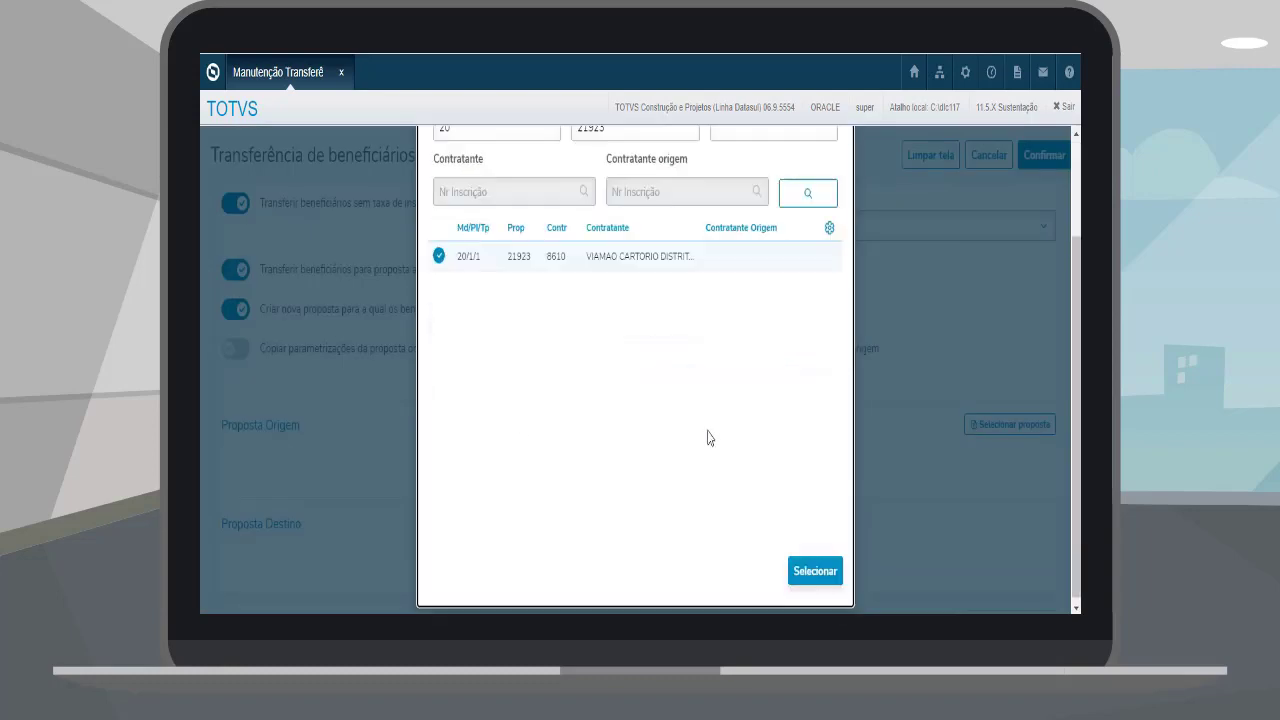
{"action": "left_click", "coordinate": [815, 570]}
{"action": "scroll", "coordinate": [295, 525], "scroll_direction": "down", "scroll_amount": 8}
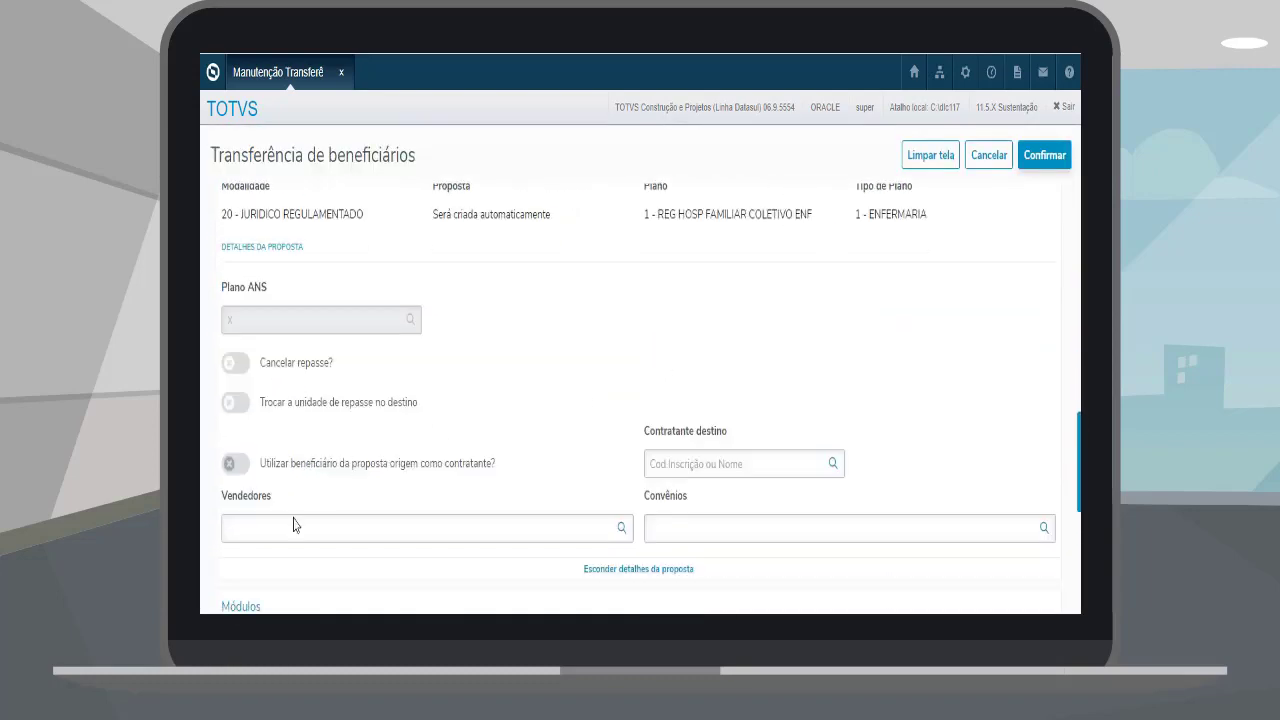
Step: Enter seller code 1 and the destination contracting party
{"action": "left_click", "coordinate": [295, 525]}
{"action": "type", "text": "1"}
{"action": "key", "text": "Tab"}
{"action": "type", "text": "1"}
{"action": "scroll", "coordinate": [694, 474], "scroll_direction": "down", "scroll_amount": 3}
{"action": "left_click", "coordinate": [699, 223]}
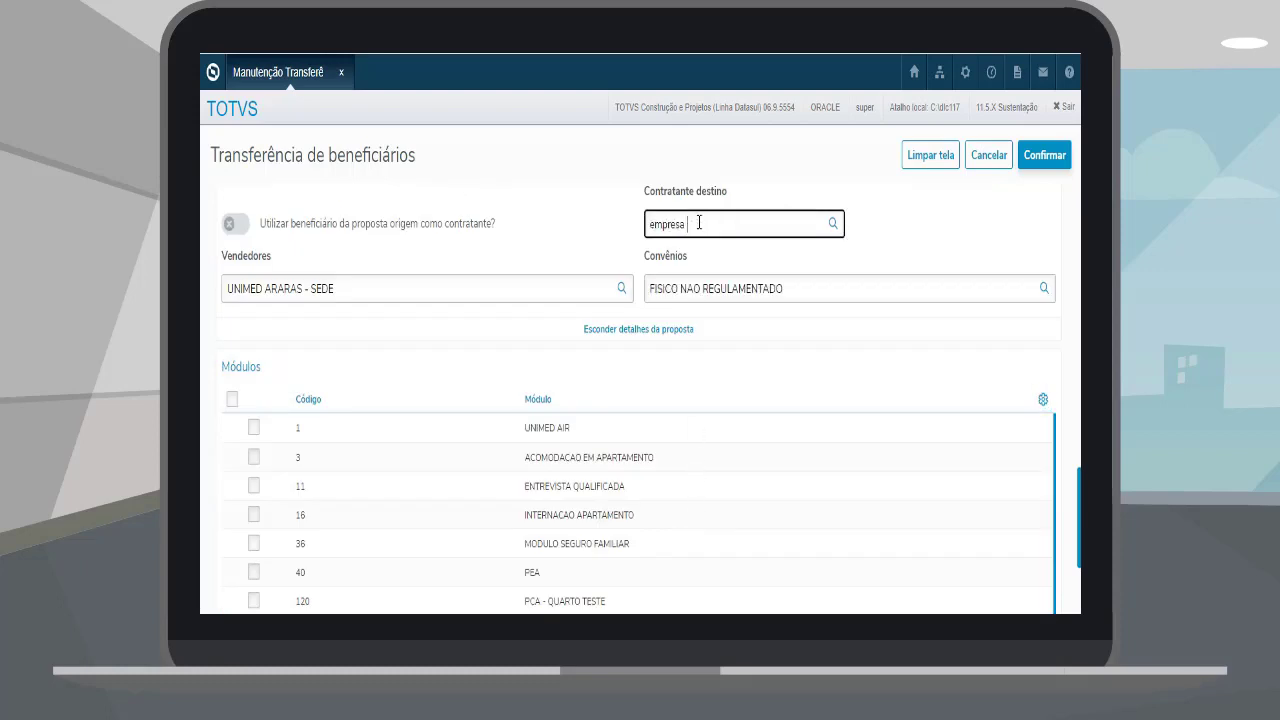
{"action": "key", "text": "Tab"}
{"action": "scroll", "coordinate": [517, 251], "scroll_direction": "down", "scroll_amount": 3}
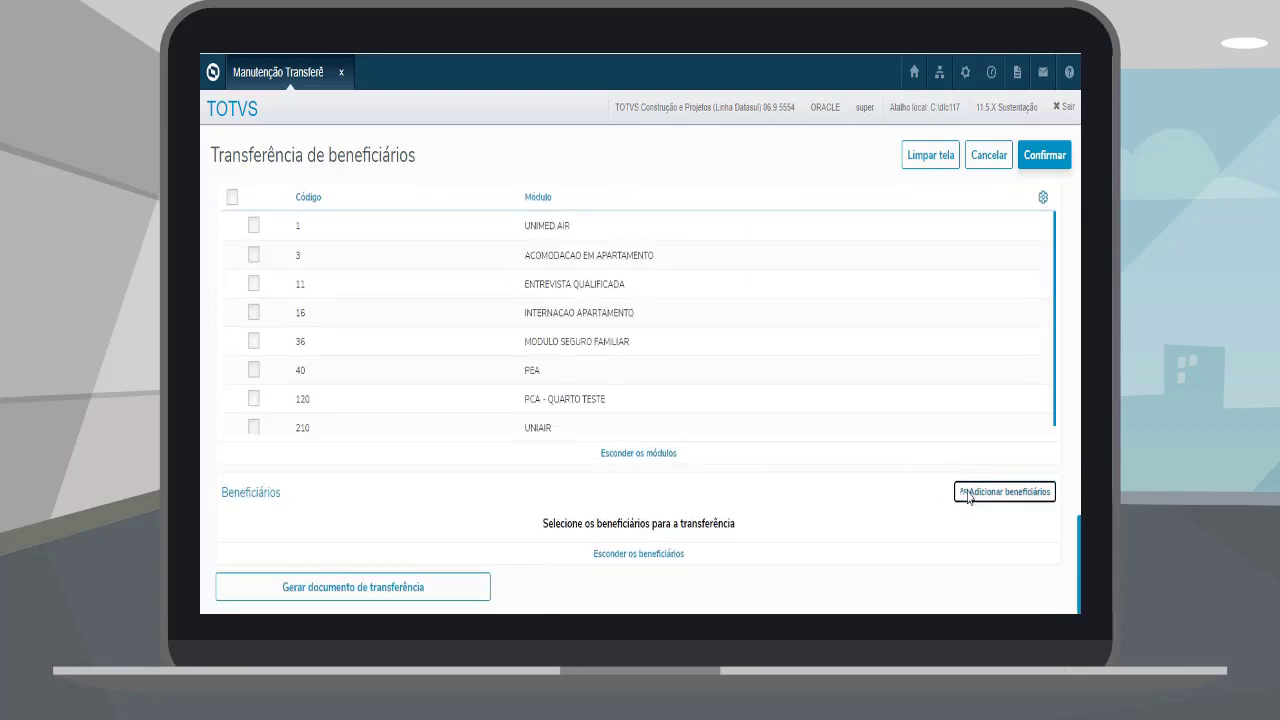
Step: Add one beneficiary by individual selection and confirm the transfer
{"action": "left_click", "coordinate": [1005, 491]}
{"action": "left_click", "coordinate": [500, 261]}
{"action": "left_click", "coordinate": [486, 300]}
{"action": "left_click", "coordinate": [486, 325]}
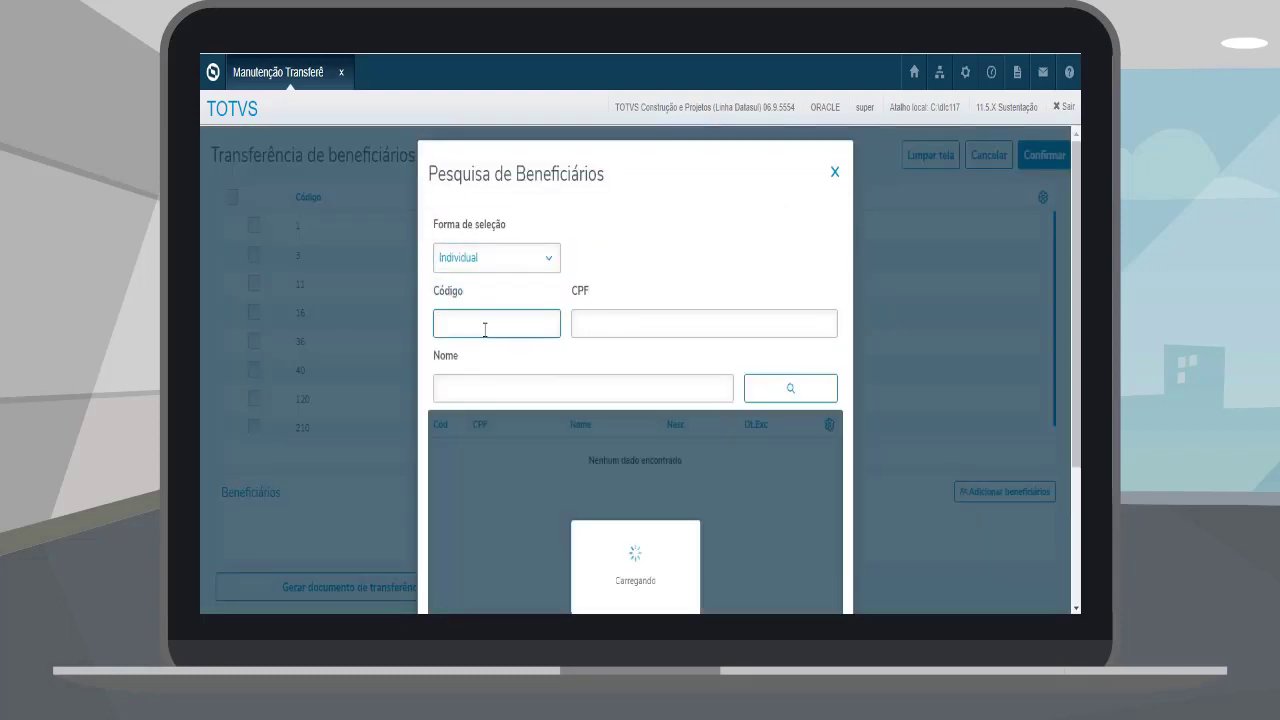
{"action": "scroll", "coordinate": [771, 484], "scroll_direction": "down", "scroll_amount": 3}
{"action": "left_click", "coordinate": [438, 568]}
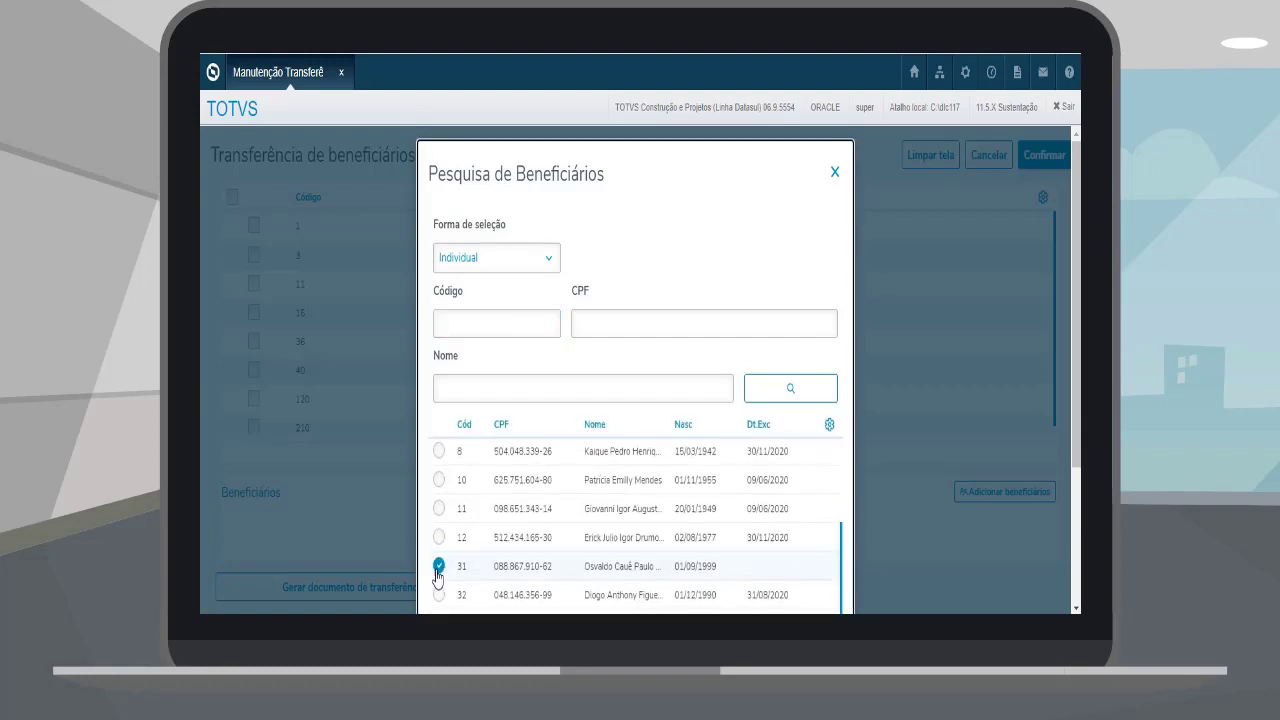
{"action": "scroll", "coordinate": [814, 466], "scroll_direction": "down", "scroll_amount": 4}
{"action": "left_click", "coordinate": [814, 586]}
{"action": "left_click", "coordinate": [1044, 155]}
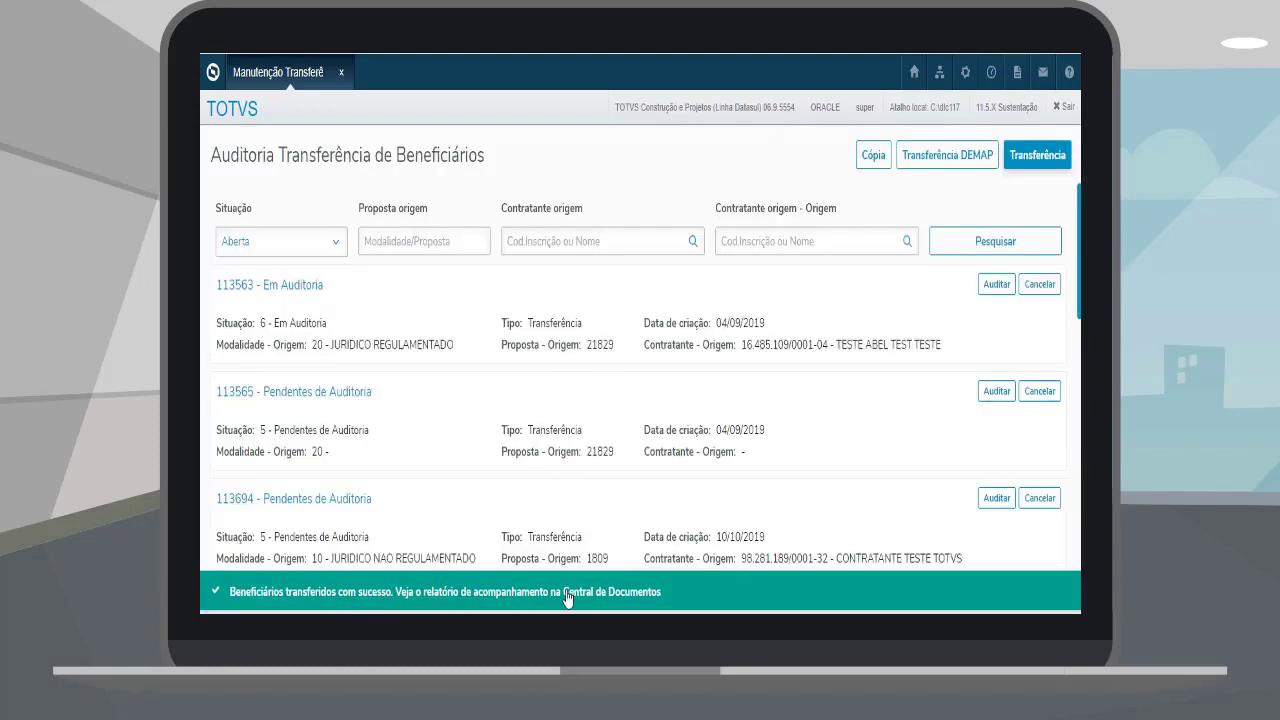
Step: Download the newest TRANSF-BENEF report CSV from Central de documentos and open it in Excel
{"action": "left_click", "coordinate": [1017, 74]}
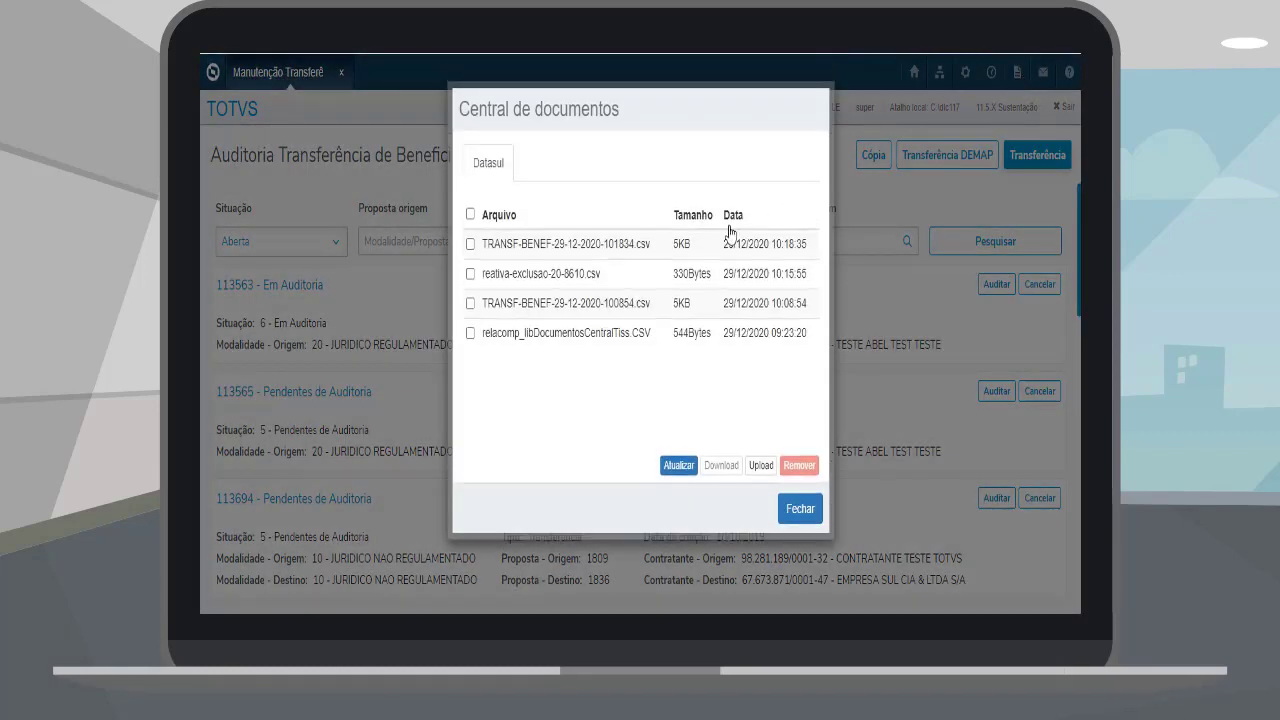
{"action": "left_click", "coordinate": [470, 244]}
{"action": "left_click", "coordinate": [722, 466]}
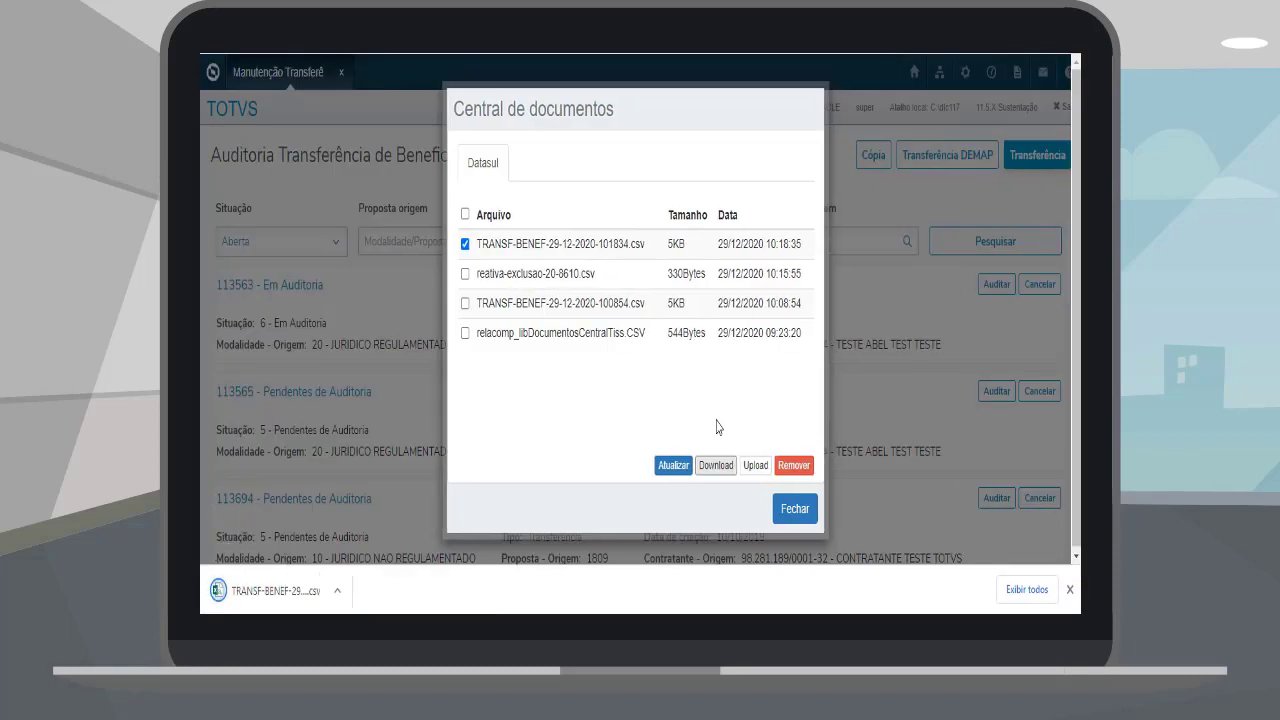
{"action": "left_click", "coordinate": [265, 590]}
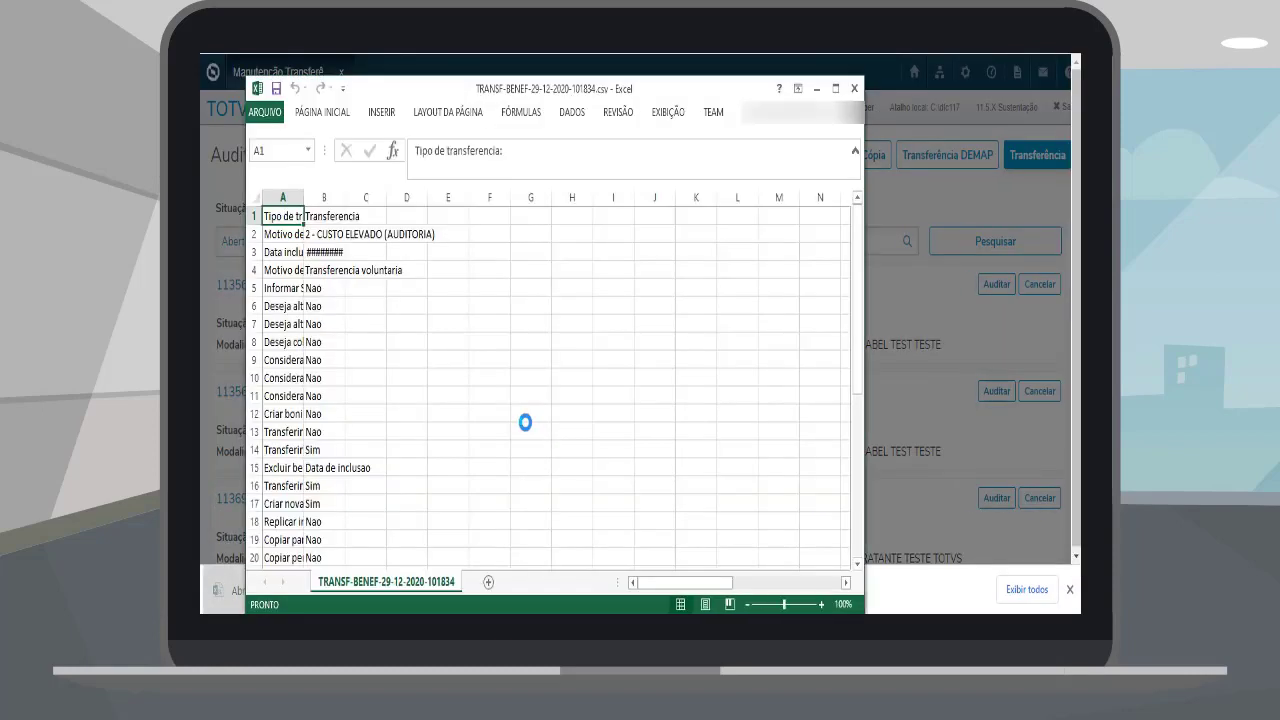
Step: Auto-fit every column of the report and scroll through beneficiary rows 23–37
{"action": "key", "text": "ctrl+a"}
{"action": "double_click", "coordinate": [304, 198]}
{"action": "left_click", "coordinate": [570, 324]}
{"action": "scroll", "coordinate": [729, 329], "scroll_direction": "down", "scroll_amount": 4}
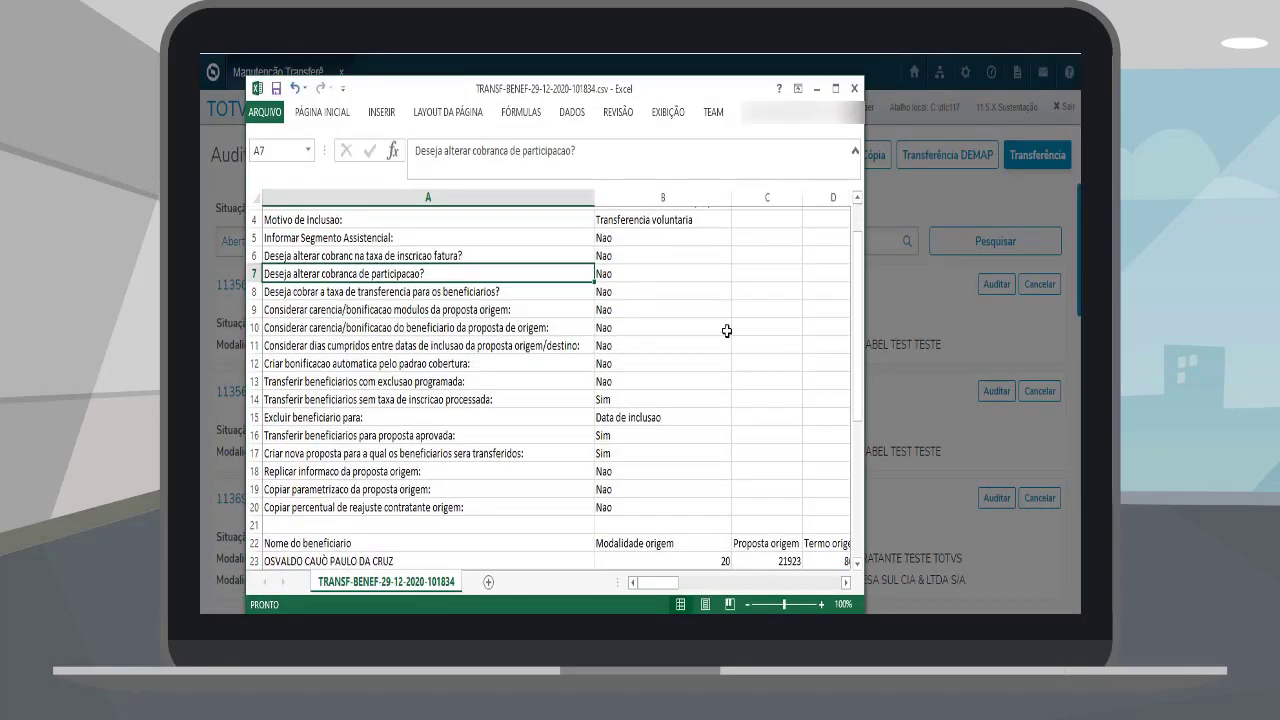
{"action": "scroll", "coordinate": [727, 331], "scroll_direction": "down", "scroll_amount": 1}
{"action": "scroll", "coordinate": [675, 560], "scroll_direction": "down", "scroll_amount": 2}
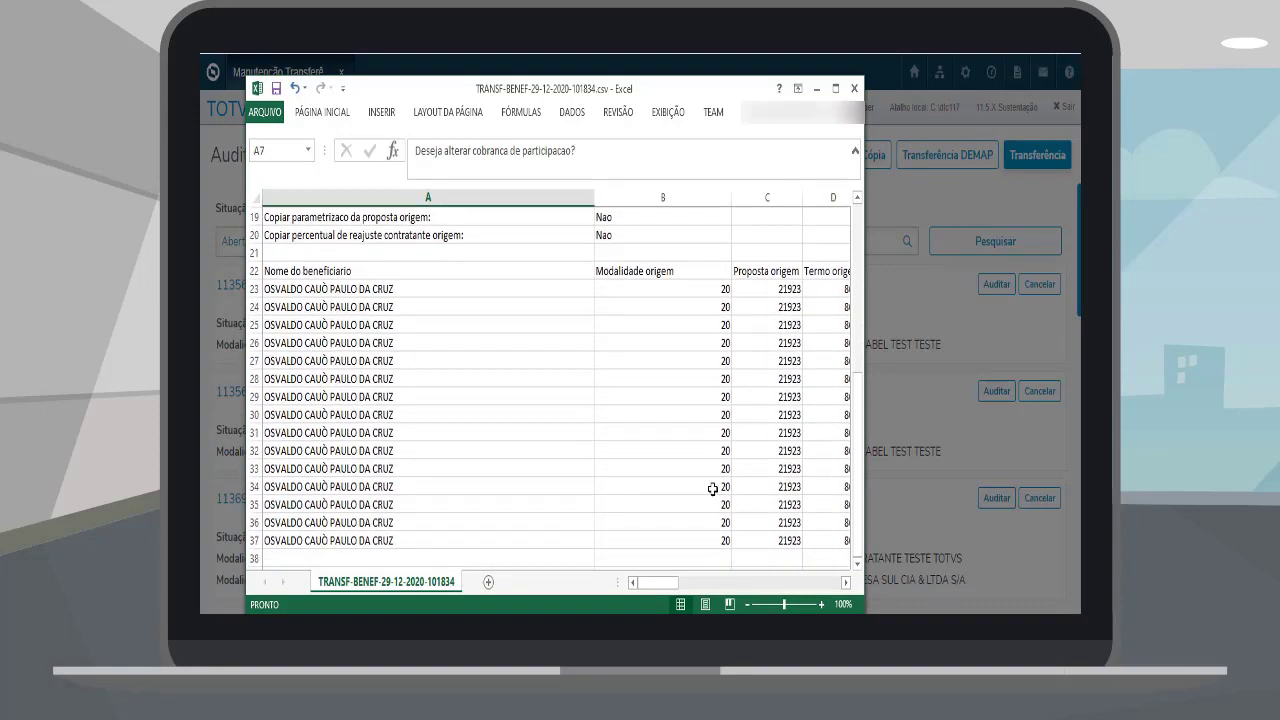
{"action": "left_click_drag", "start_coordinate": [658, 583], "coordinate": [843, 572]}
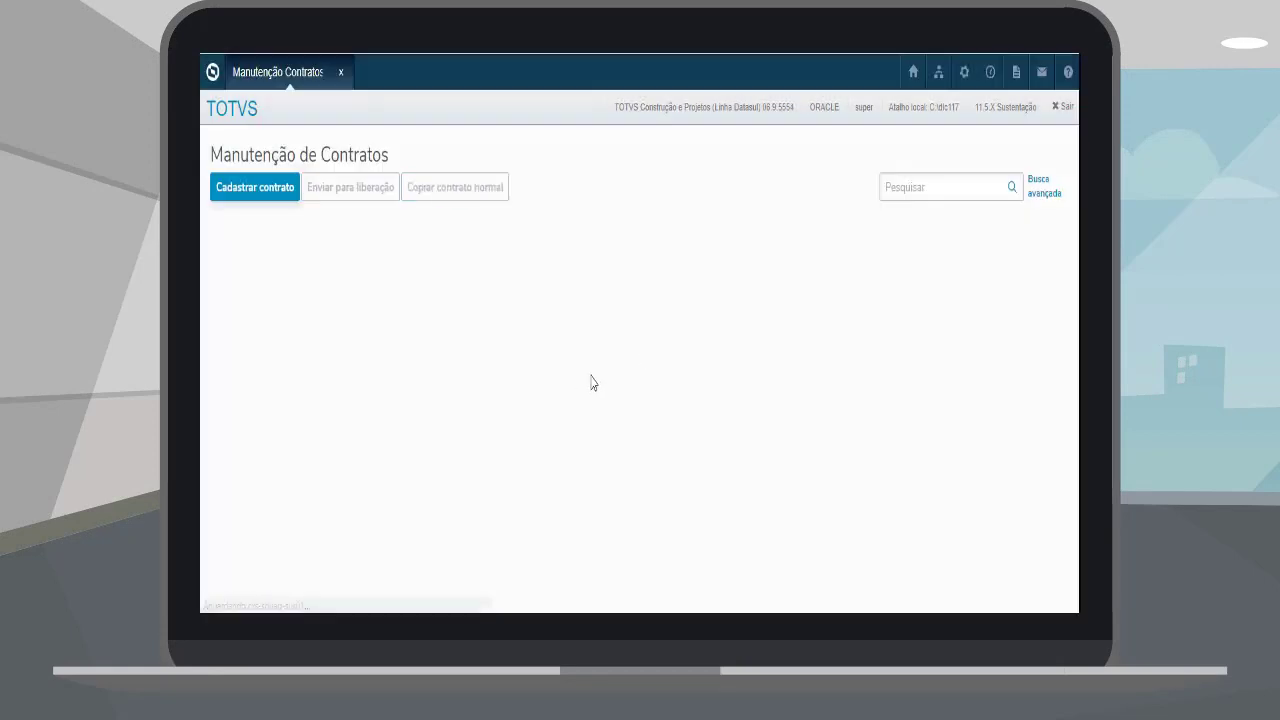
Step: Find contract 20/7626 in Manutenção de Contratos and open its details
{"action": "left_click", "coordinate": [983, 187]}
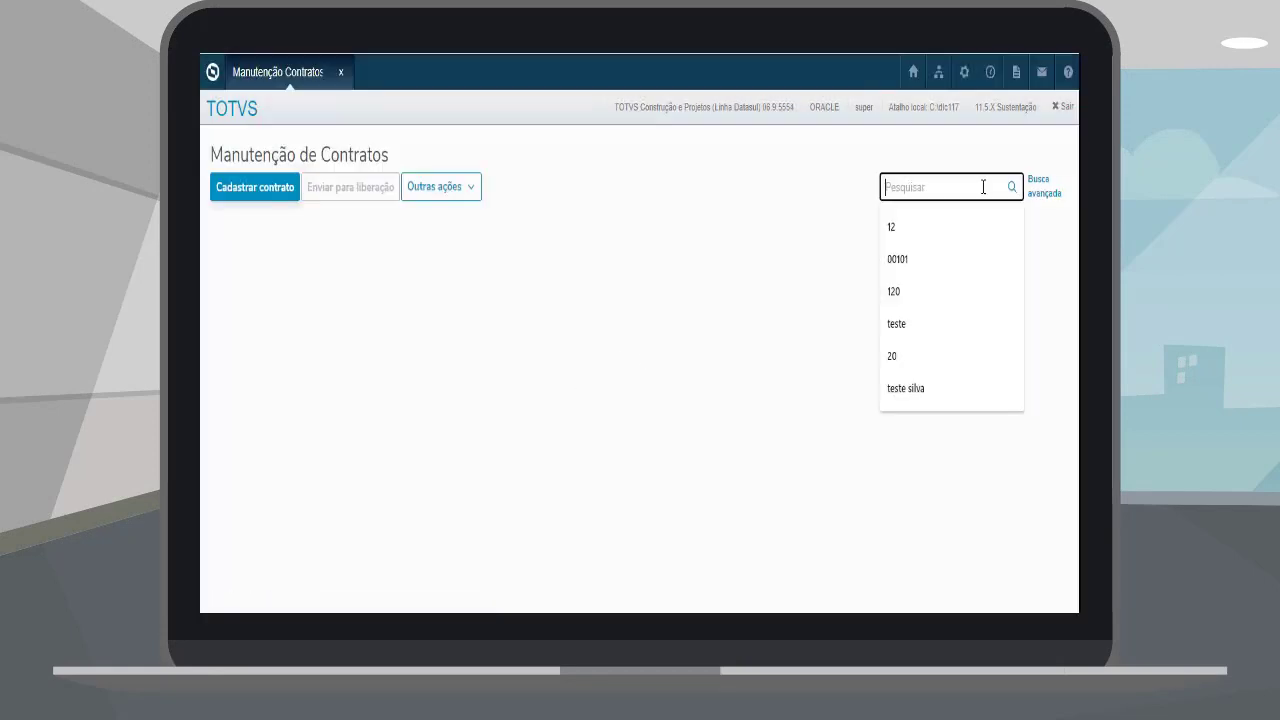
{"action": "type", "text": "20/7626"}
{"action": "key", "text": "Return"}
{"action": "left_click", "coordinate": [340, 314]}
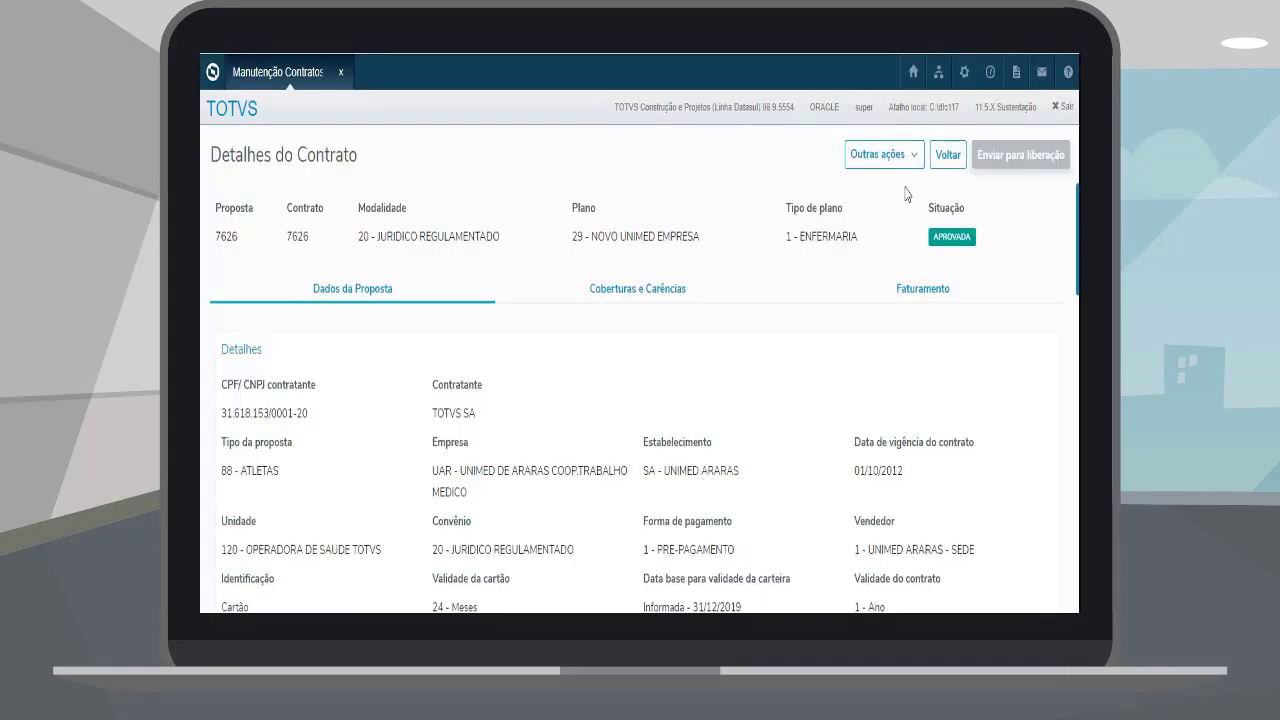
Step: Review the proposal's Campos Específicos, leaving field 1 optional, and save them
{"action": "left_click", "coordinate": [912, 158]}
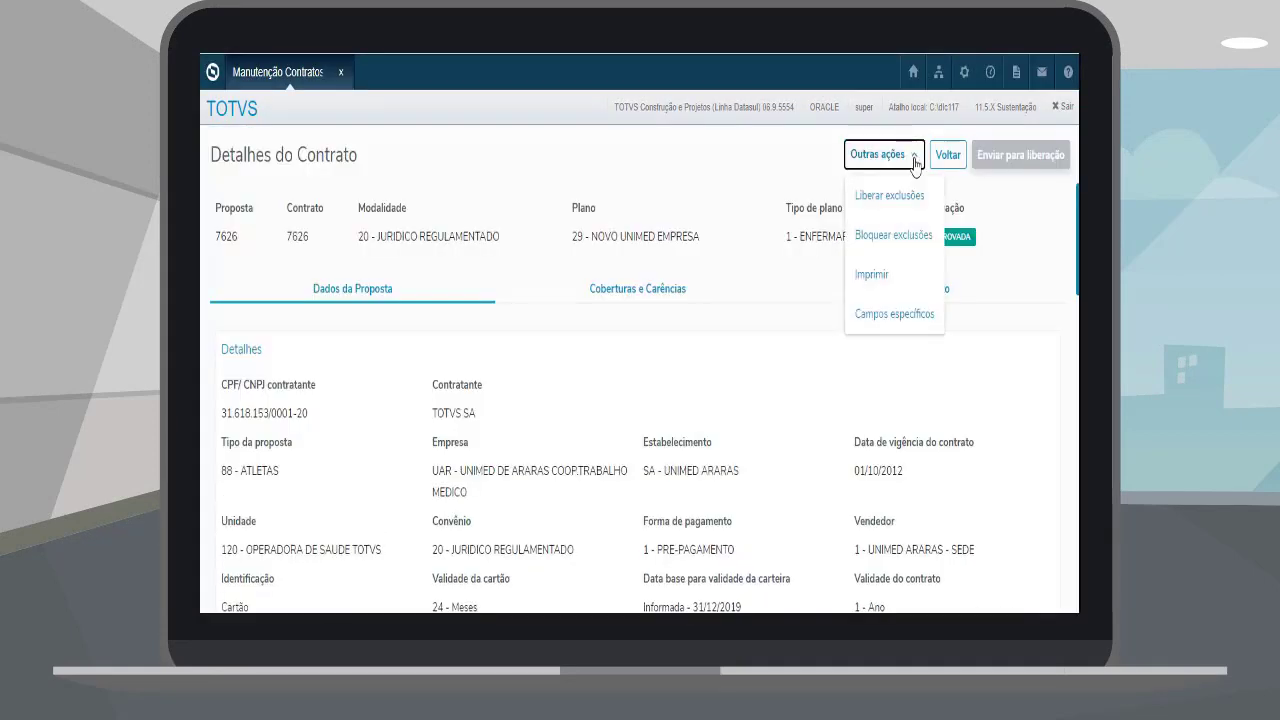
{"action": "left_click", "coordinate": [889, 317]}
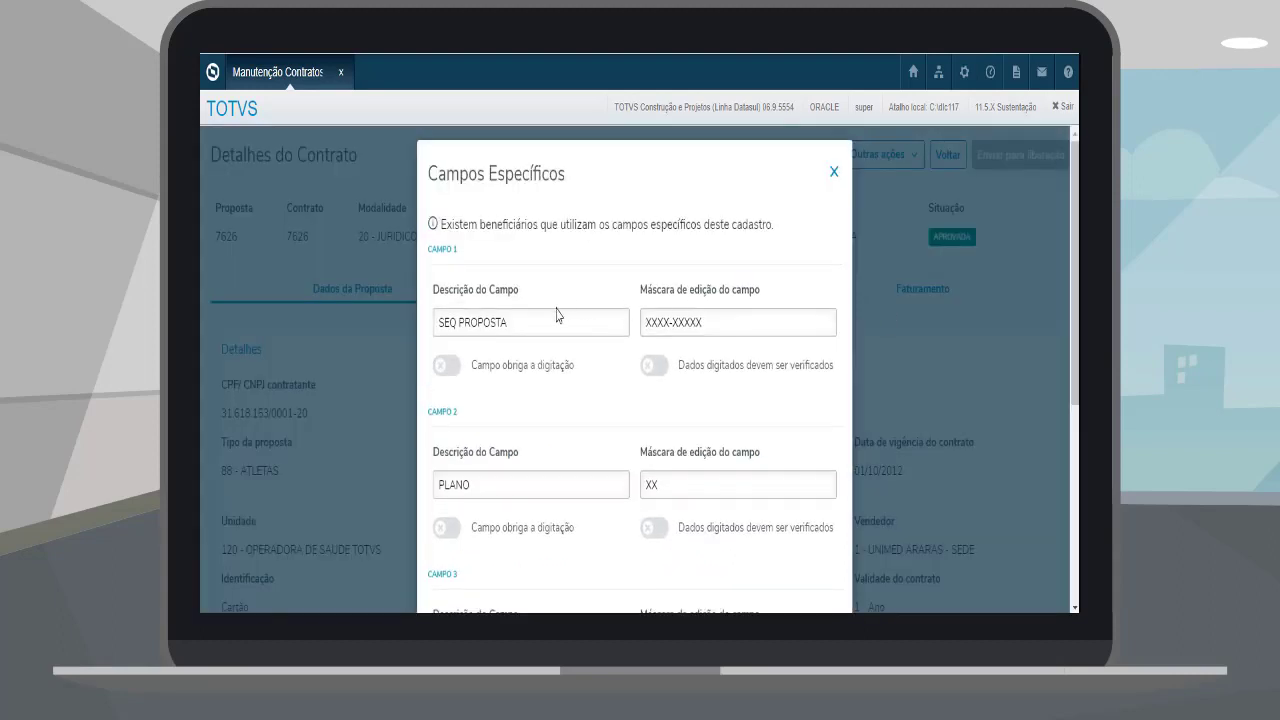
{"action": "scroll", "coordinate": [557, 315], "scroll_direction": "down", "scroll_amount": 1}
{"action": "left_click", "coordinate": [520, 285]}
{"action": "left_click", "coordinate": [655, 278]}
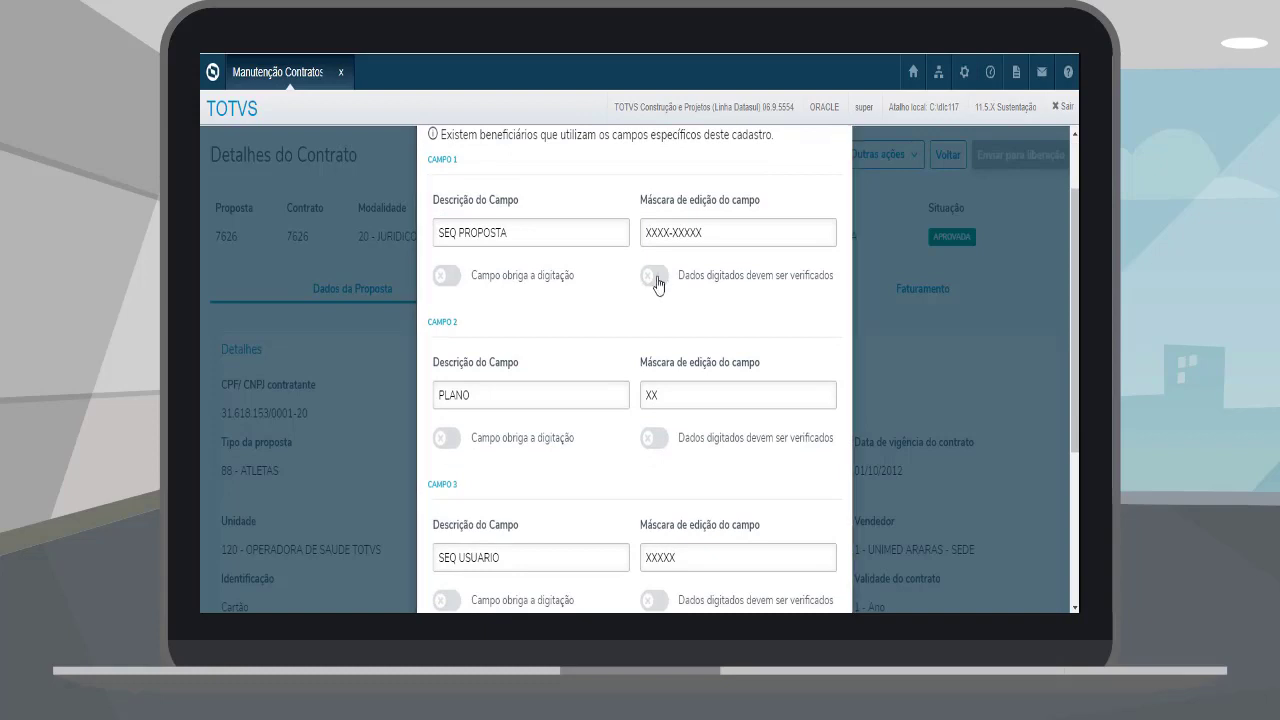
{"action": "scroll", "coordinate": [693, 224], "scroll_direction": "up", "scroll_amount": 1}
{"action": "left_click_drag", "start_coordinate": [463, 224], "coordinate": [789, 231]}
{"action": "left_click", "coordinate": [775, 241]}
{"action": "scroll", "coordinate": [680, 246], "scroll_direction": "down", "scroll_amount": 4}
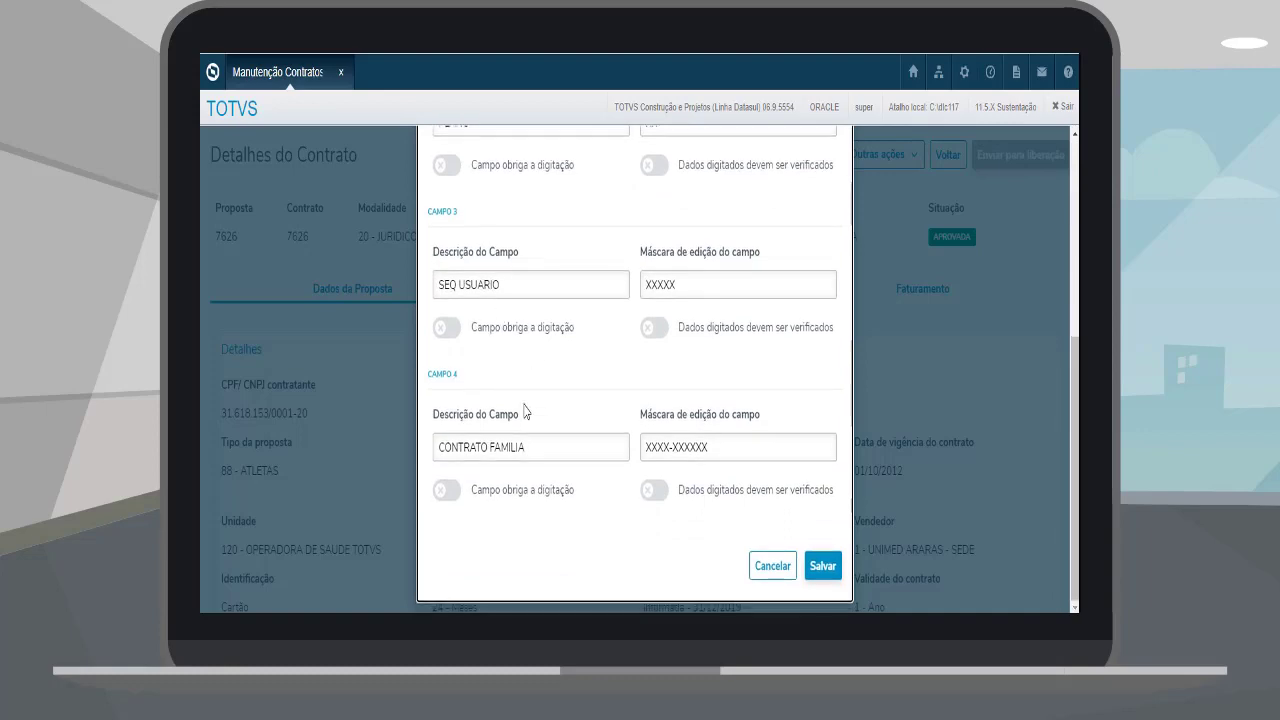
{"action": "left_click", "coordinate": [822, 566]}
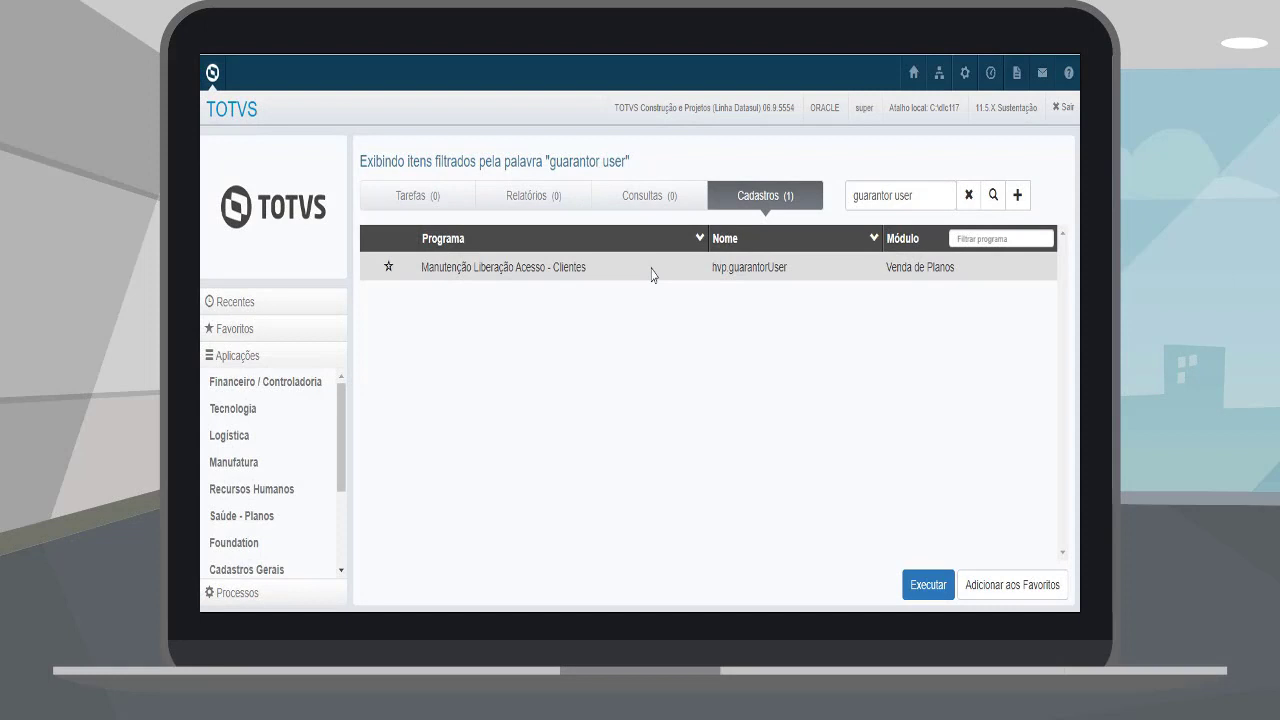
Step: Launch the contractor access release program and load TESTE CONTRATANTE
{"action": "double_click", "coordinate": [651, 267]}
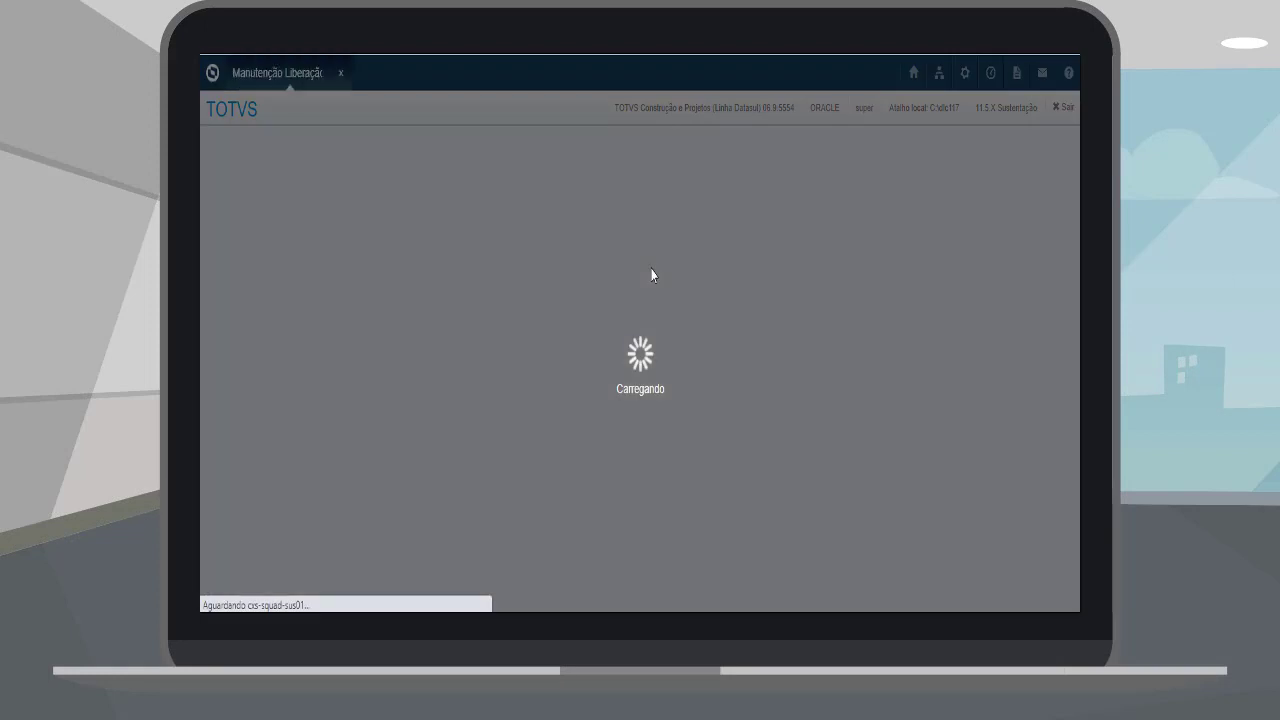
{"action": "left_click", "coordinate": [234, 194]}
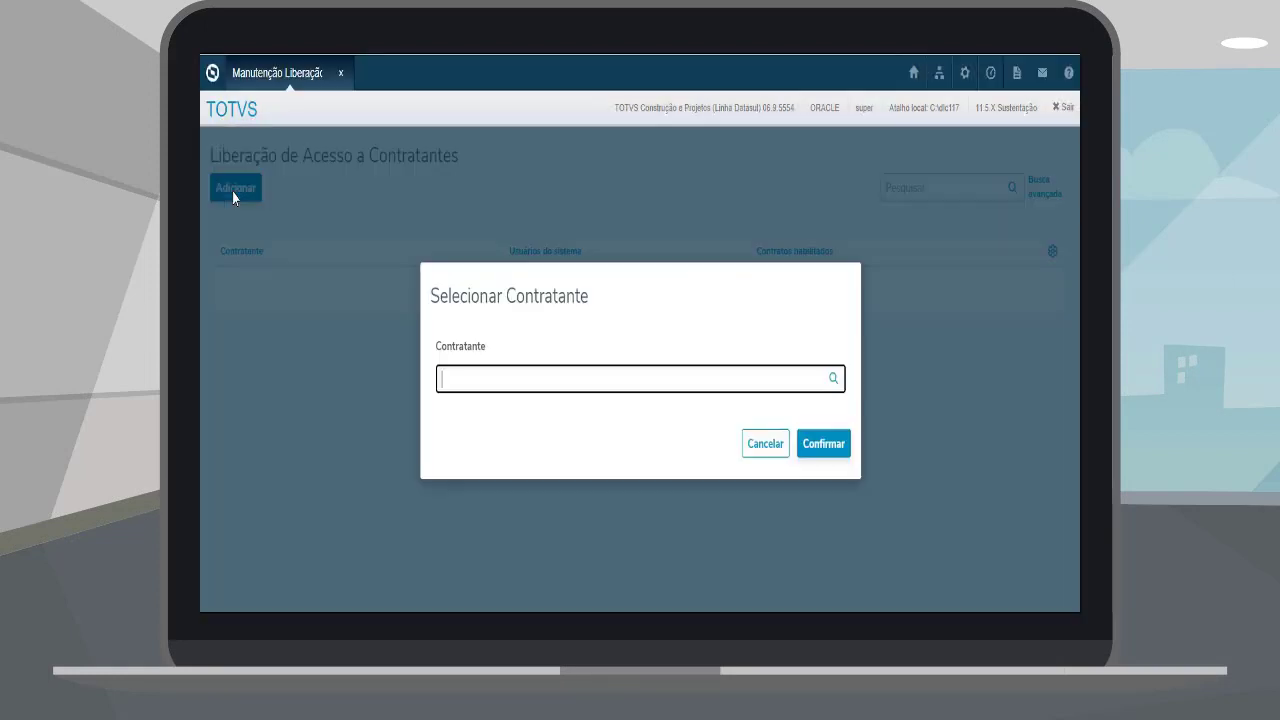
{"action": "left_click", "coordinate": [833, 380]}
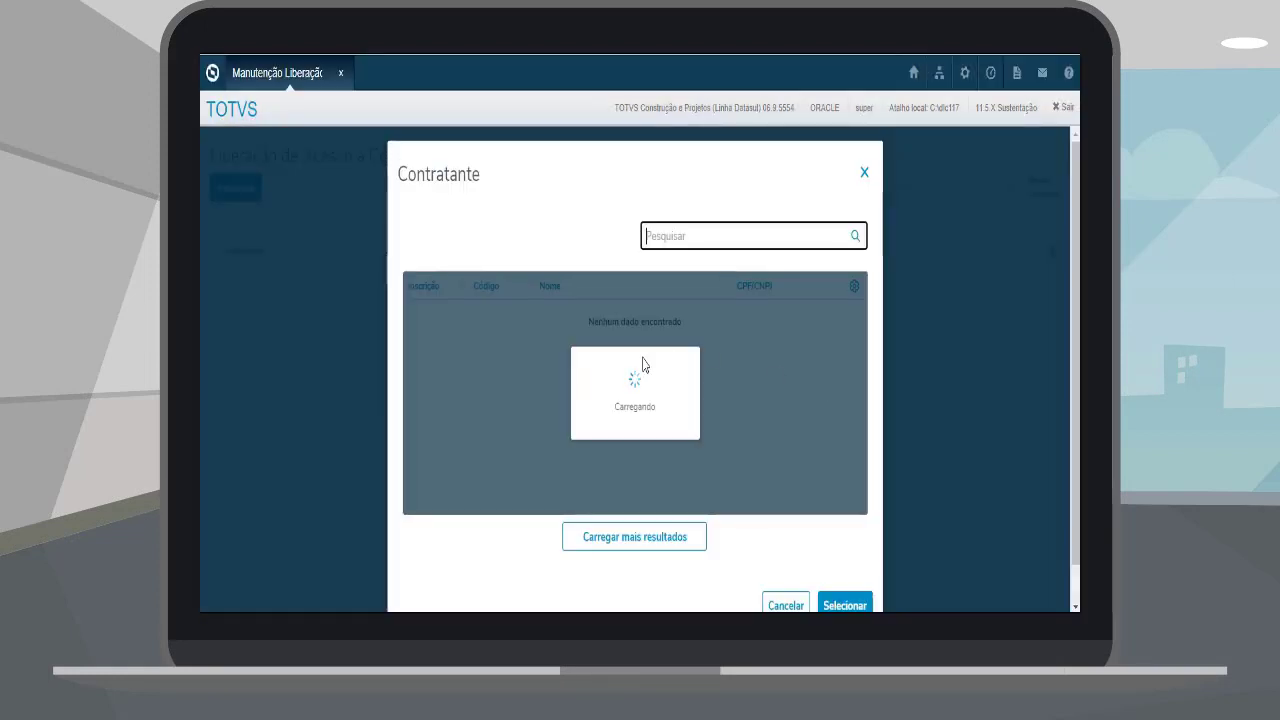
{"action": "left_click", "coordinate": [626, 540]}
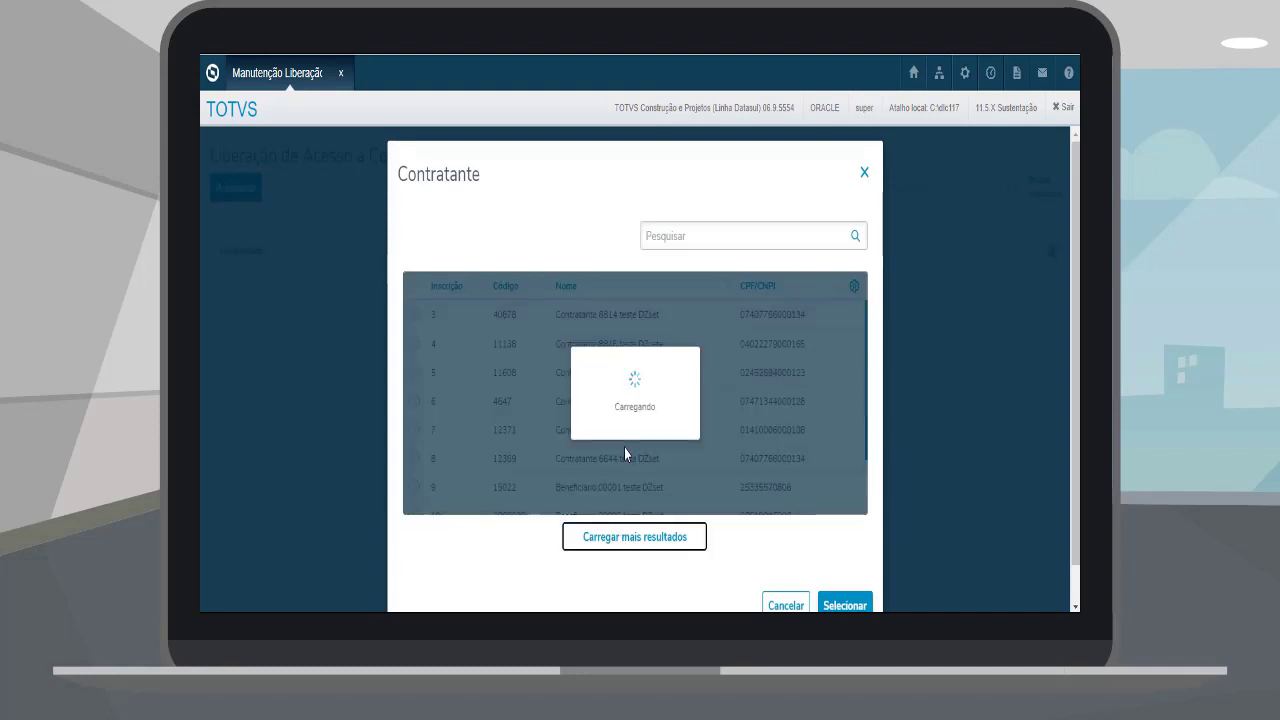
{"action": "left_click", "coordinate": [623, 450]}
{"action": "left_click", "coordinate": [840, 605]}
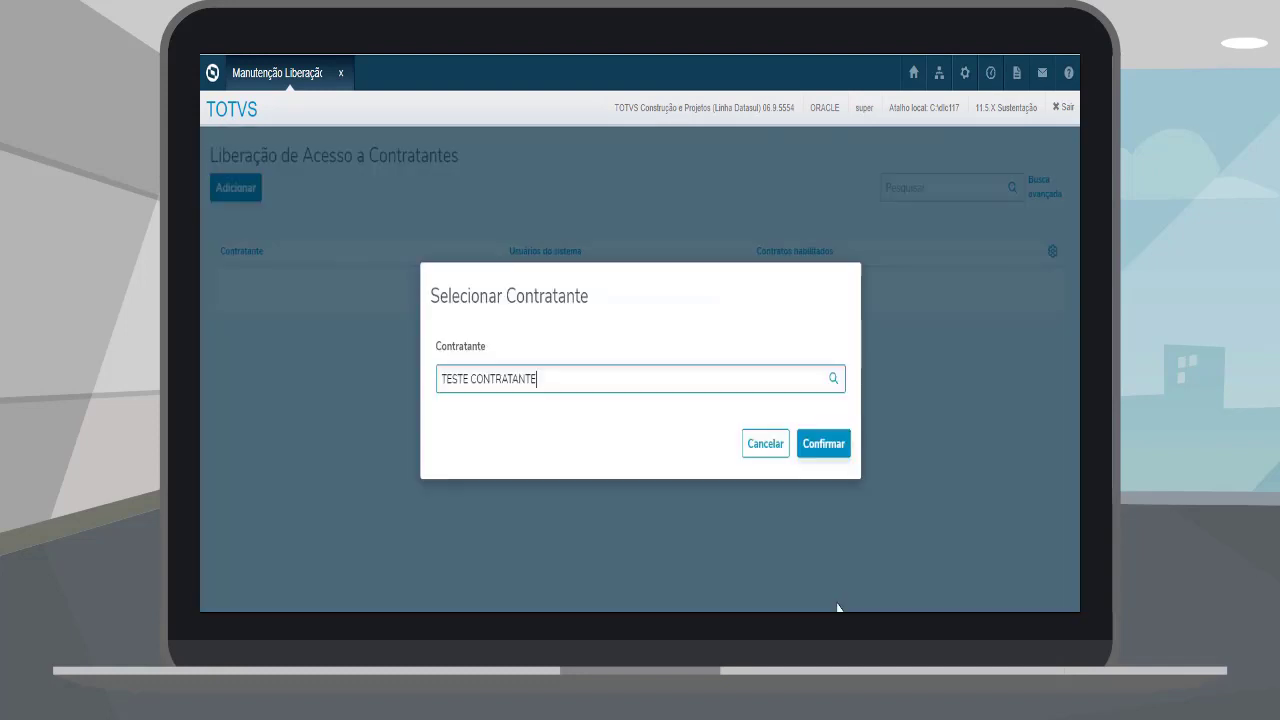
{"action": "left_click", "coordinate": [826, 445]}
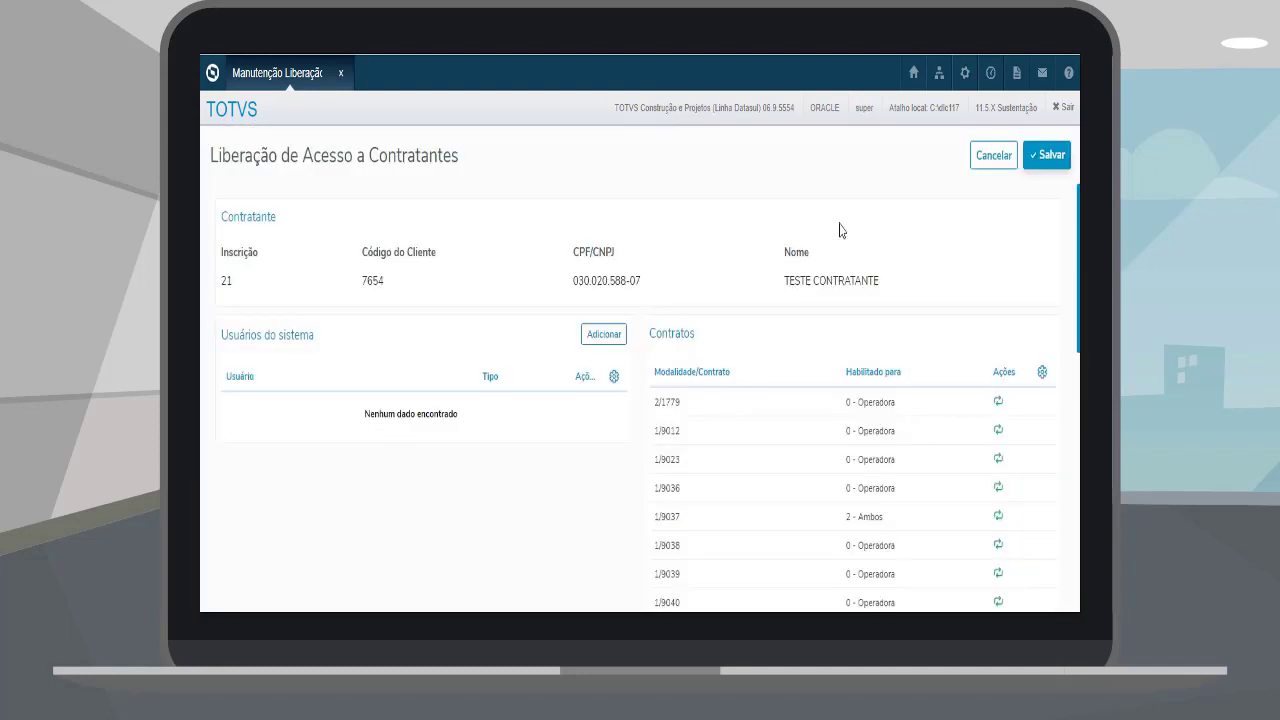
Step: Add one system user to TESTE CONTRATANTE as Contratante Origem
{"action": "left_click", "coordinate": [596, 338]}
{"action": "left_click", "coordinate": [790, 379]}
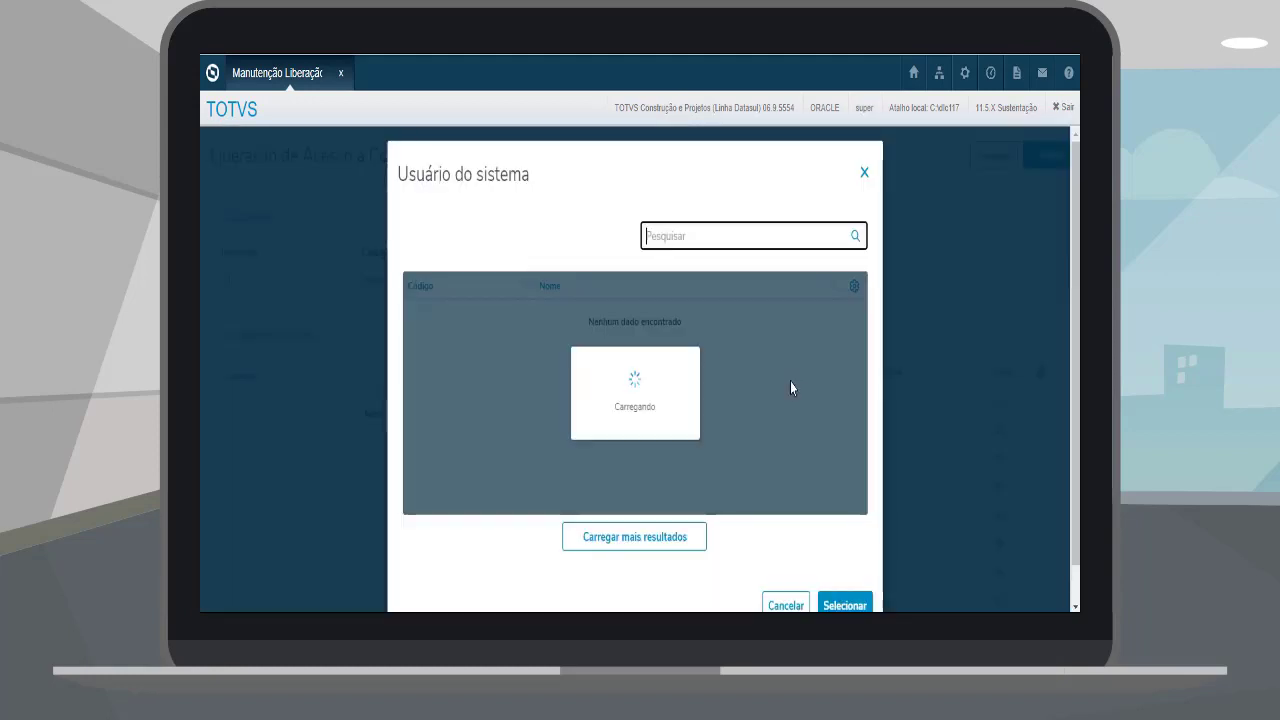
{"action": "left_click", "coordinate": [740, 316]}
{"action": "left_click", "coordinate": [840, 604]}
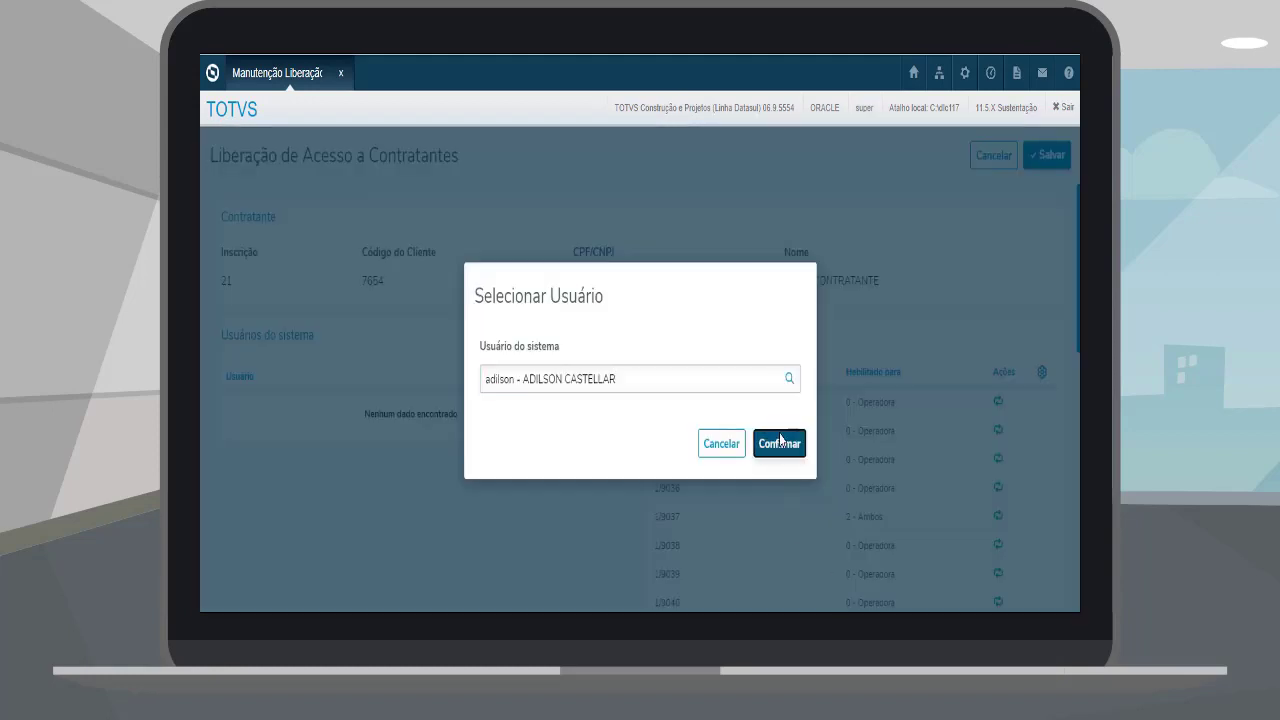
{"action": "left_click", "coordinate": [779, 443]}
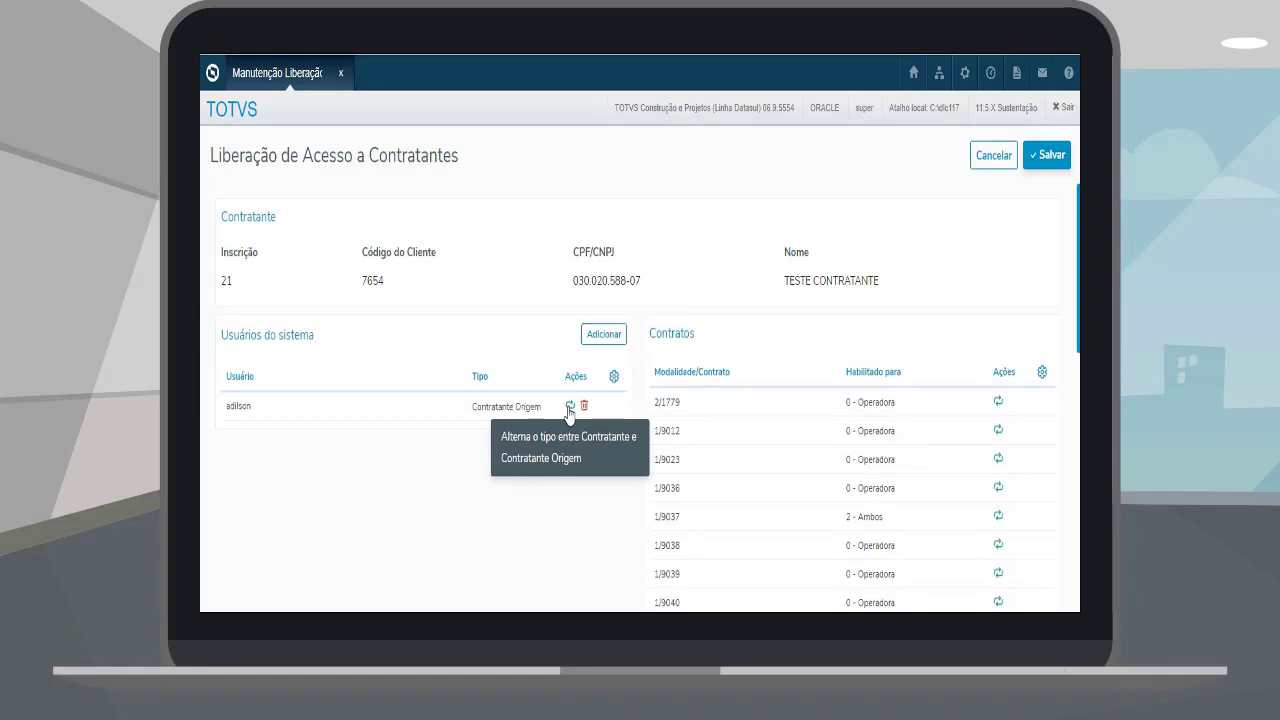
{"action": "scroll", "coordinate": [808, 434], "scroll_direction": "down", "scroll_amount": 3}
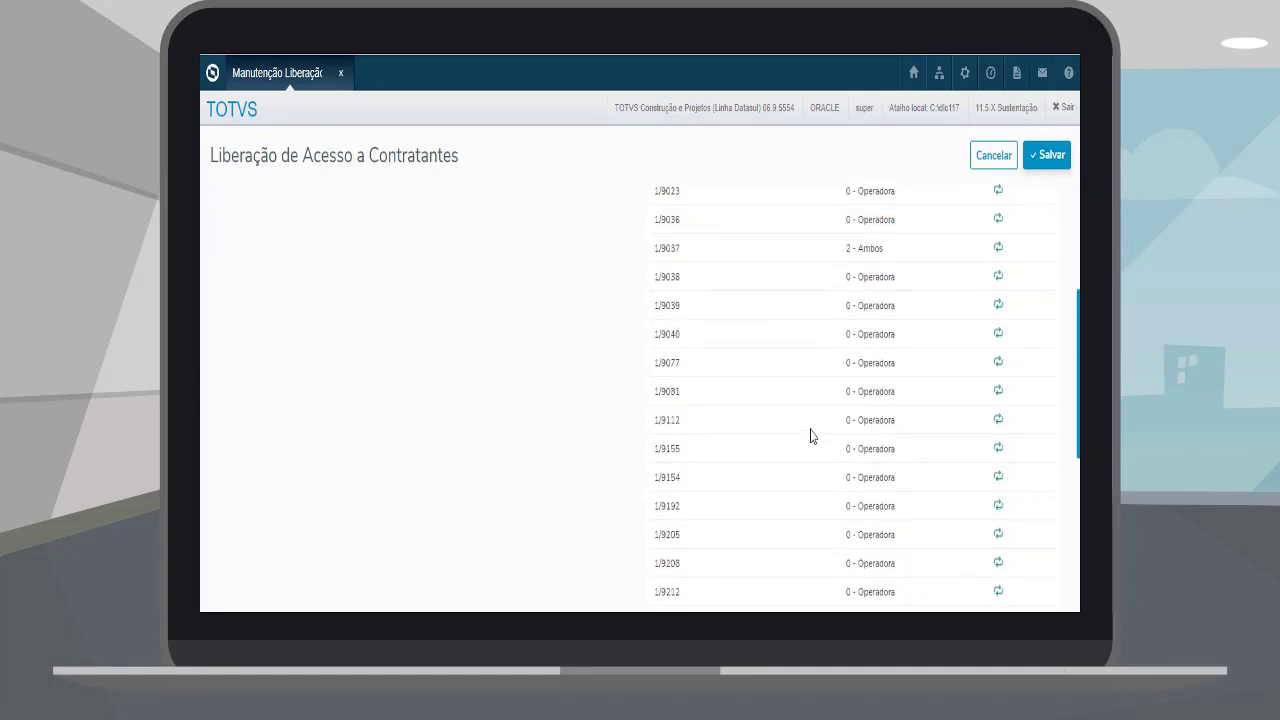
{"action": "scroll", "coordinate": [808, 434], "scroll_direction": "up", "scroll_amount": 3}
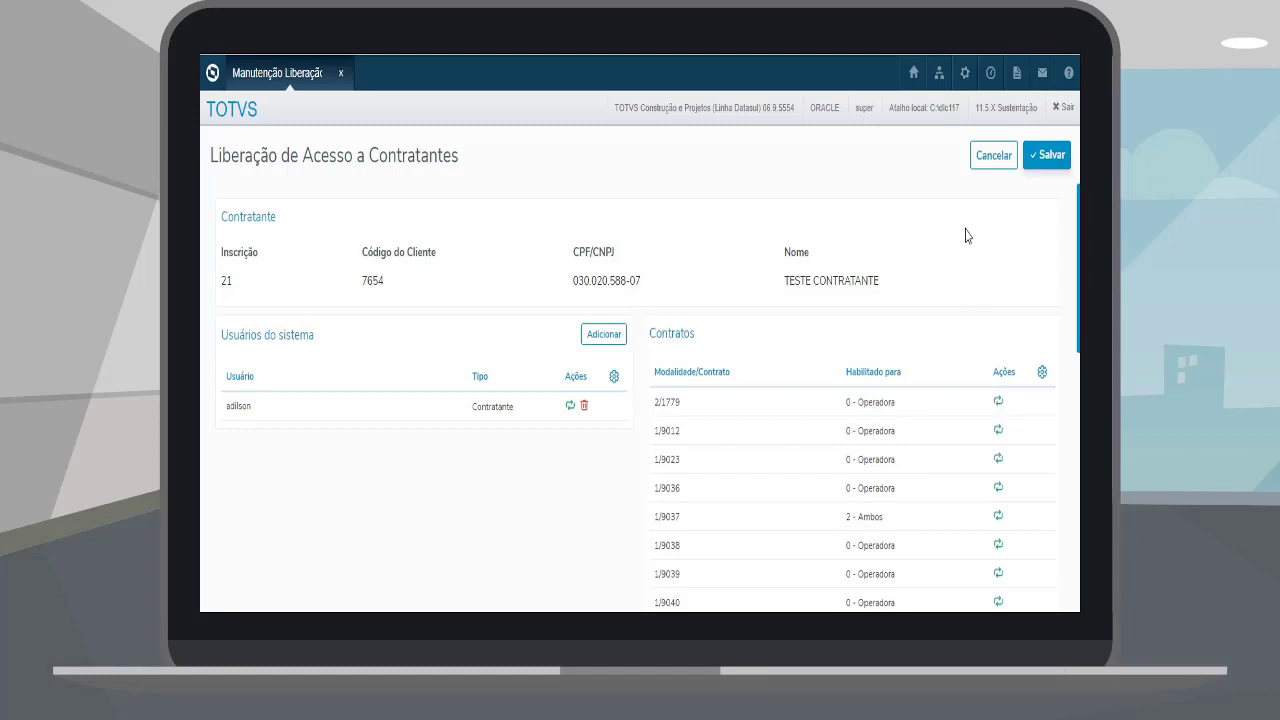
{"action": "left_click", "coordinate": [986, 157]}
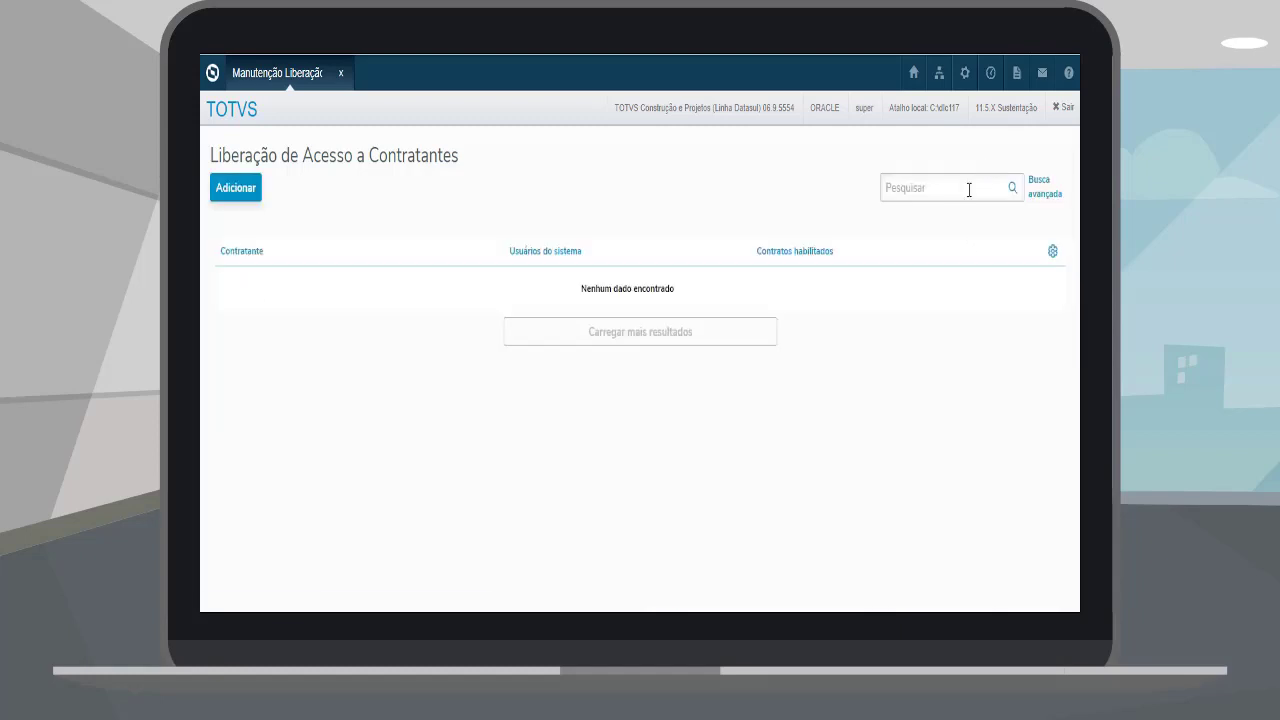
{"action": "left_click", "coordinate": [968, 188]}
{"action": "type", "text": "ctp123"}
{"action": "key", "text": "Return"}
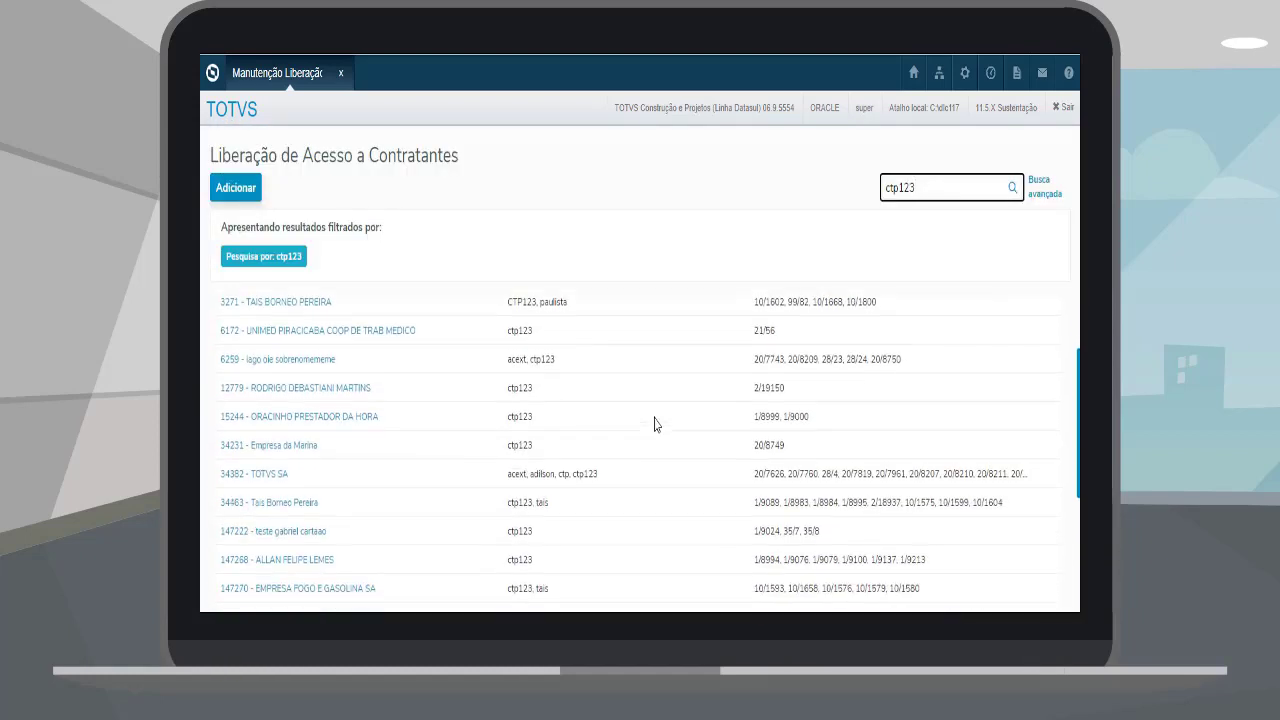
{"action": "scroll", "coordinate": [655, 424], "scroll_direction": "down", "scroll_amount": 3}
{"action": "scroll", "coordinate": [648, 442], "scroll_direction": "up", "scroll_amount": 2}
{"action": "left_click_drag", "start_coordinate": [508, 407], "coordinate": [722, 414]}
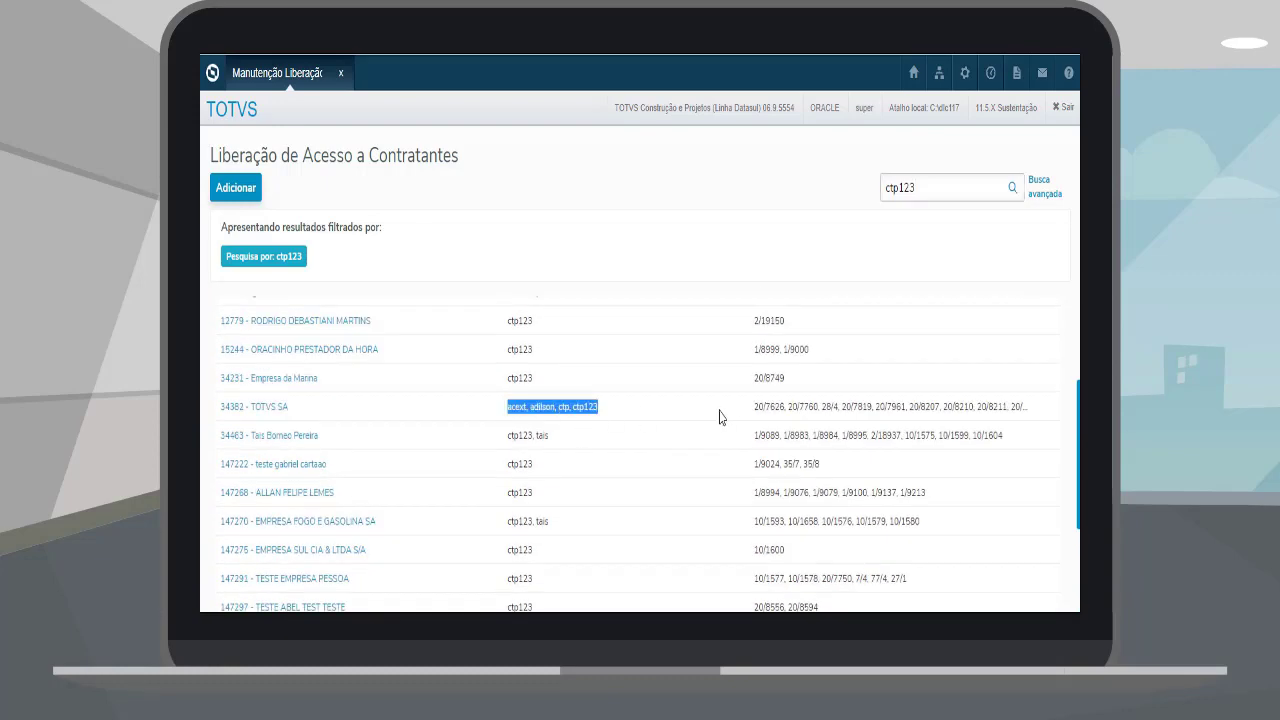
{"action": "left_click", "coordinate": [750, 407]}
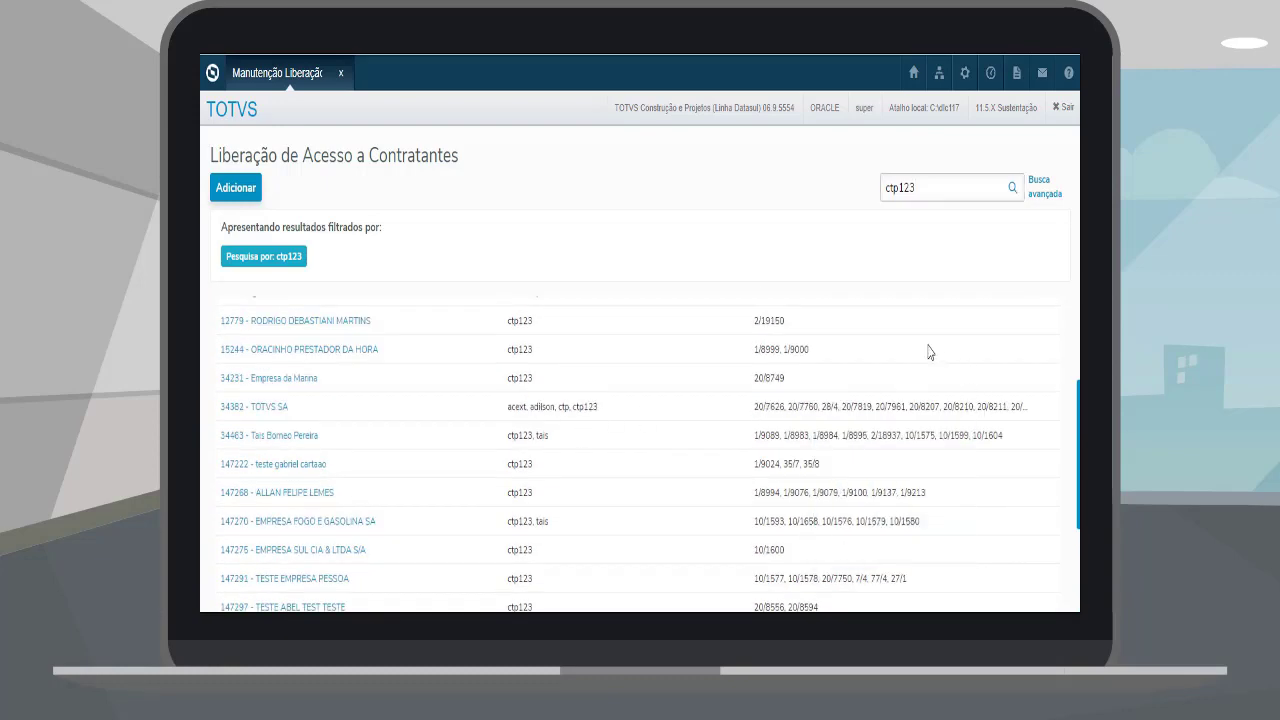
{"action": "scroll", "coordinate": [717, 381], "scroll_direction": "up", "scroll_amount": 2}
{"action": "left_click", "coordinate": [292, 356]}
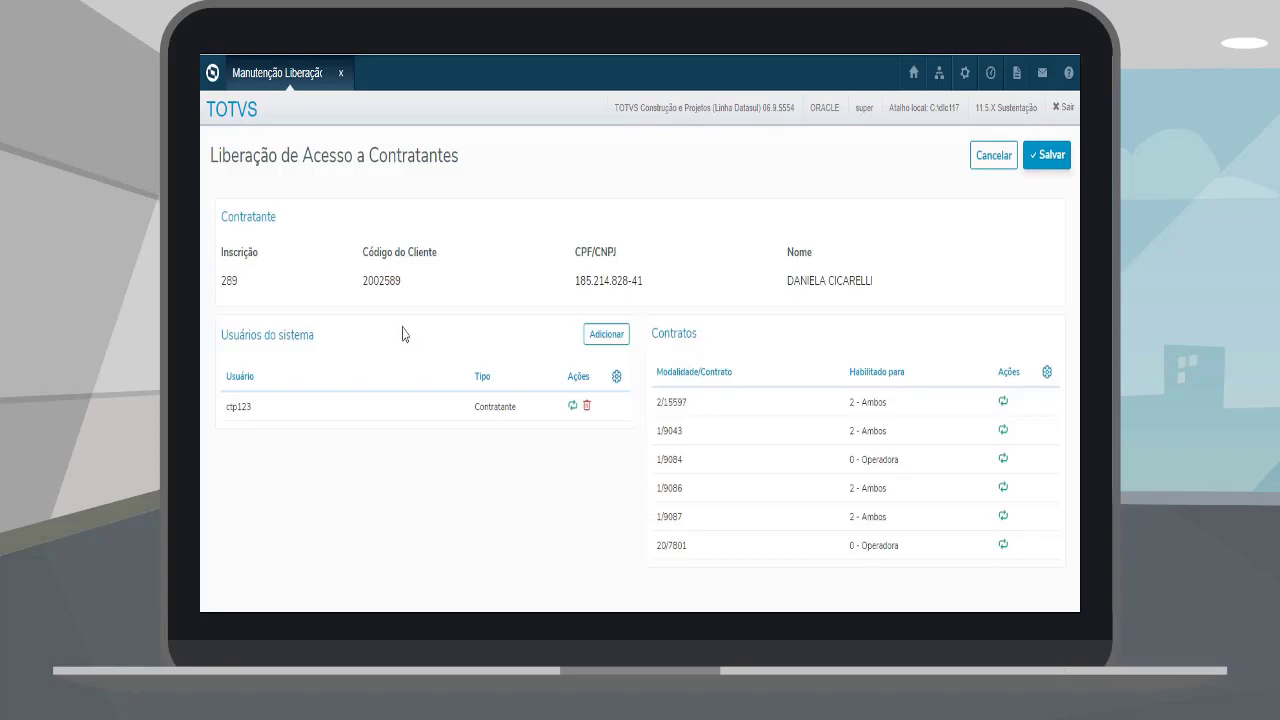
{"action": "left_click", "coordinate": [1003, 400]}
{"action": "left_click", "coordinate": [1003, 400]}
{"action": "left_click", "coordinate": [1003, 400]}
{"action": "left_click", "coordinate": [975, 160]}
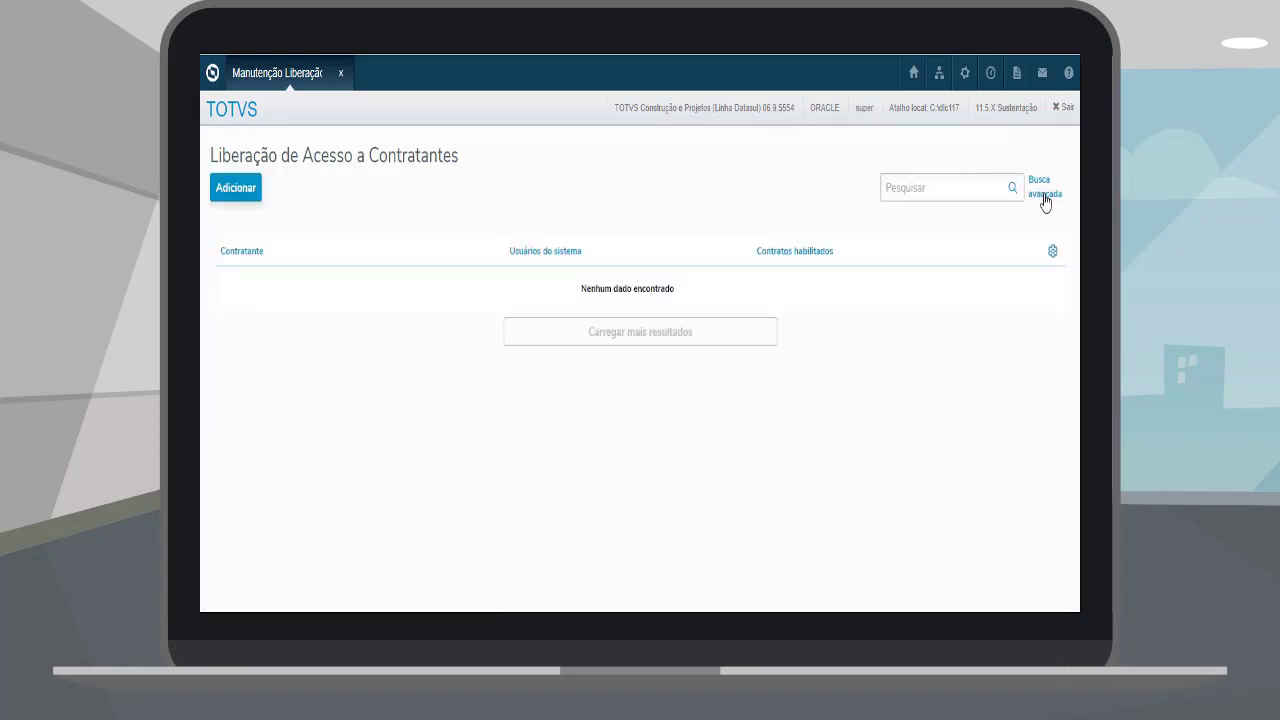
{"action": "left_click", "coordinate": [1045, 195]}
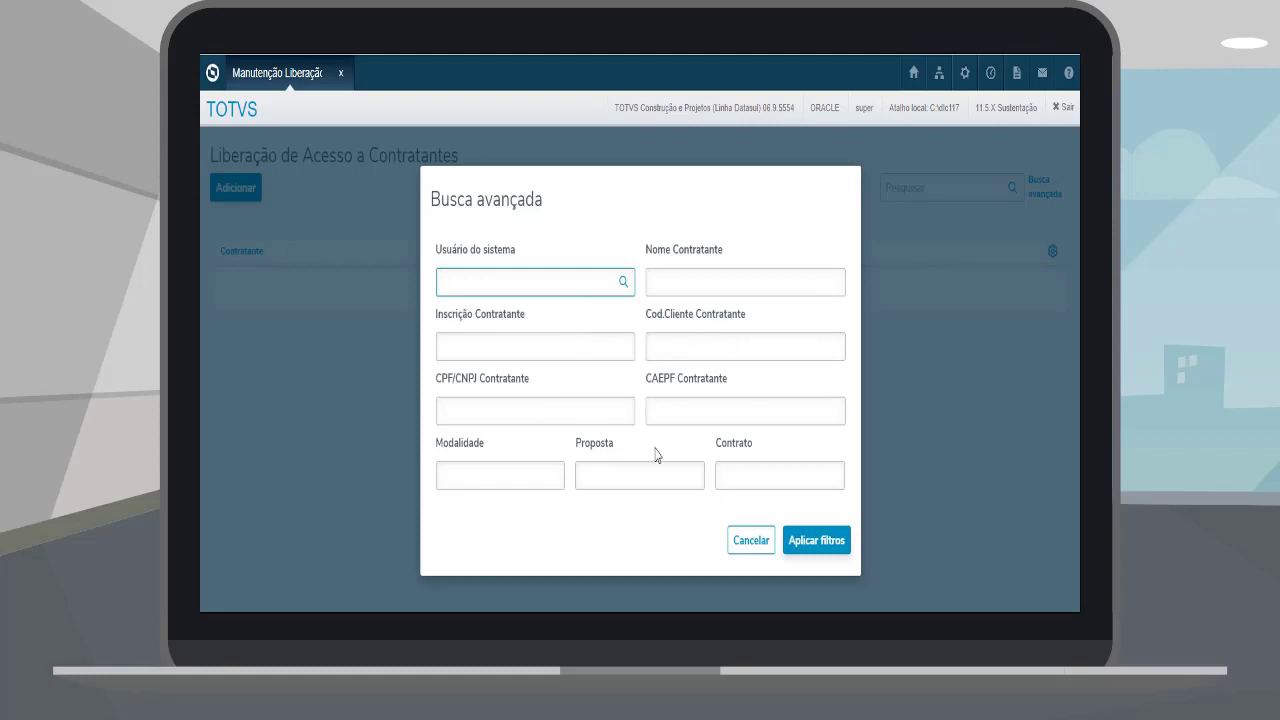
{"action": "left_click", "coordinate": [758, 542]}
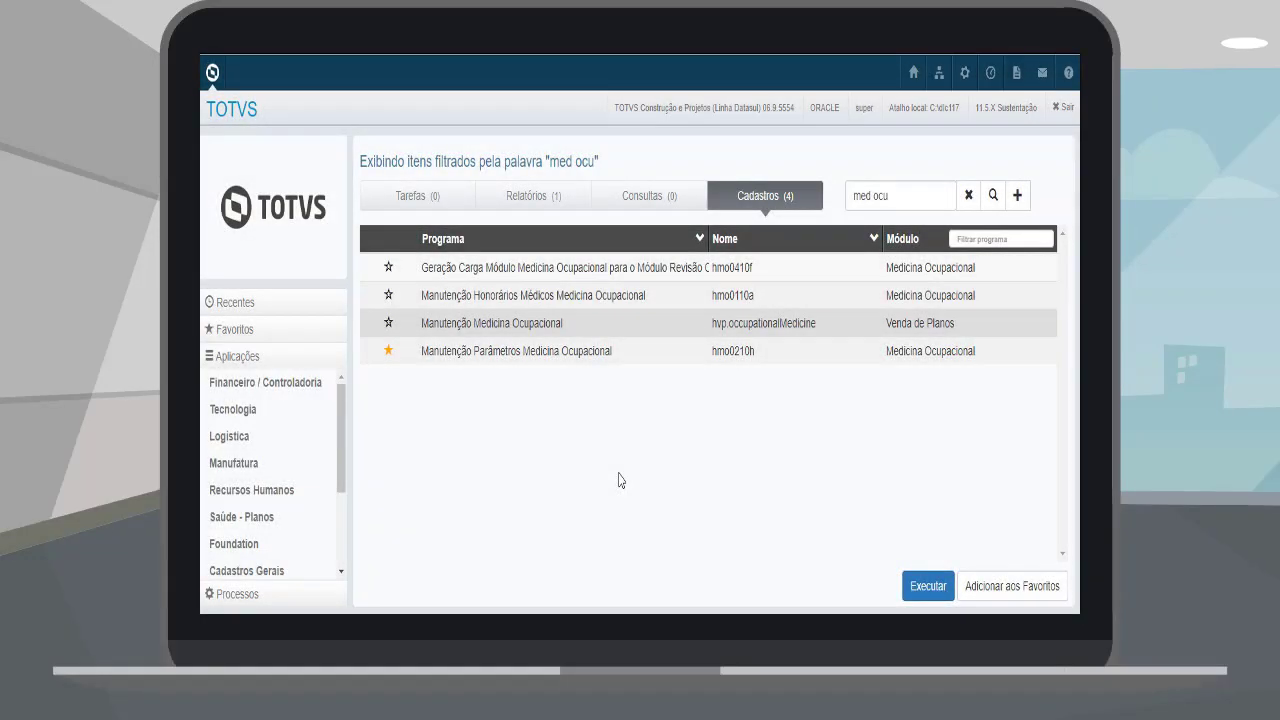
Step: Launch Manutenção Medicina Ocupacional from the "med ocu" search results
{"action": "double_click", "coordinate": [609, 325]}
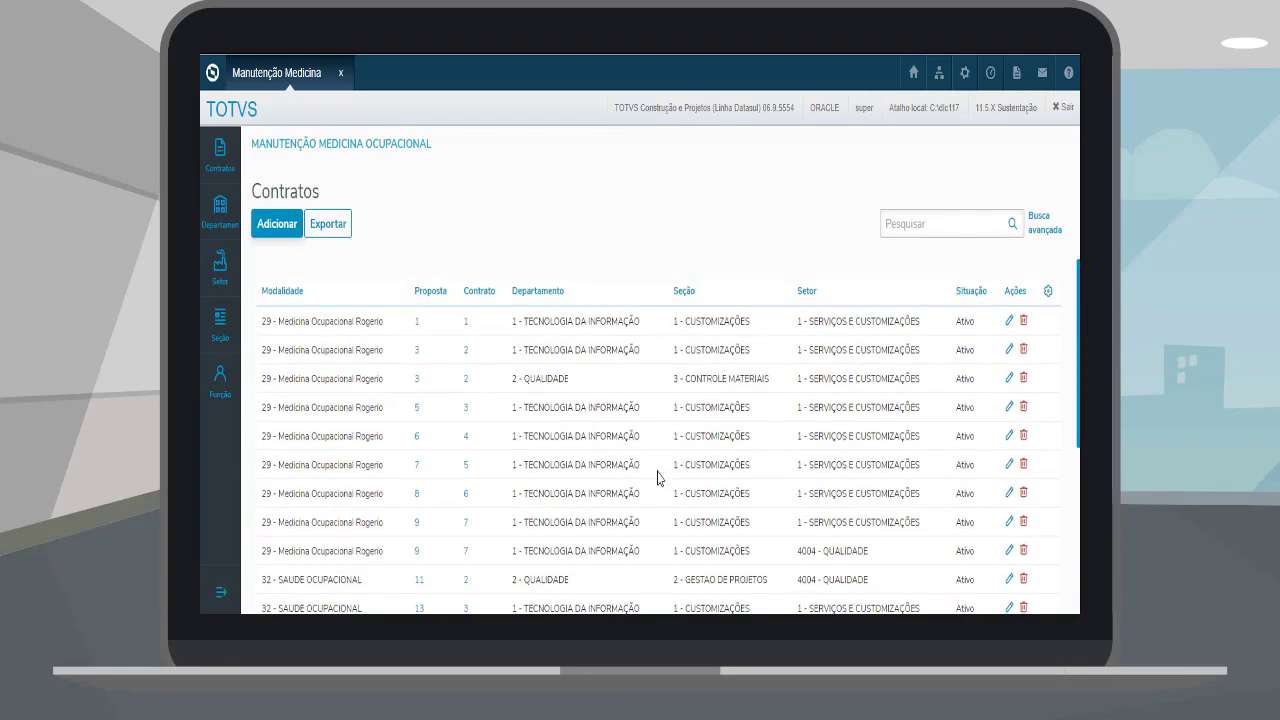
{"action": "left_click", "coordinate": [277, 223]}
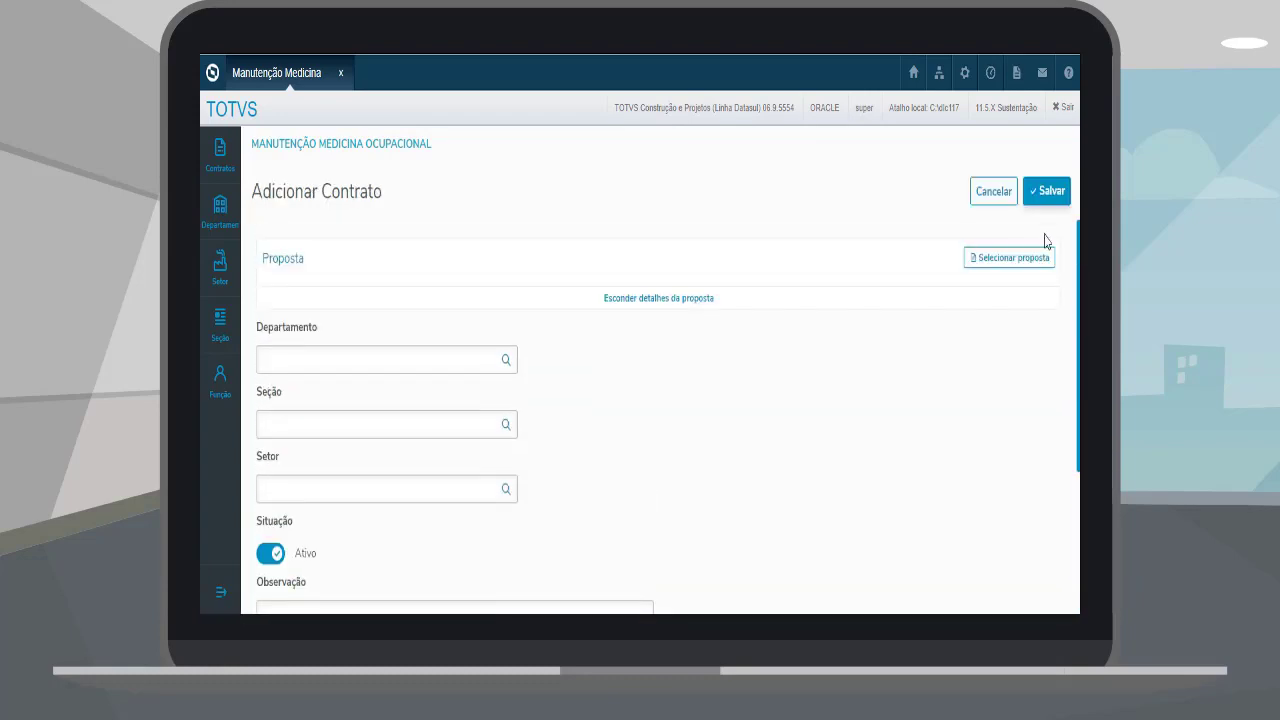
{"action": "left_click", "coordinate": [1016, 252]}
{"action": "left_click", "coordinate": [835, 173]}
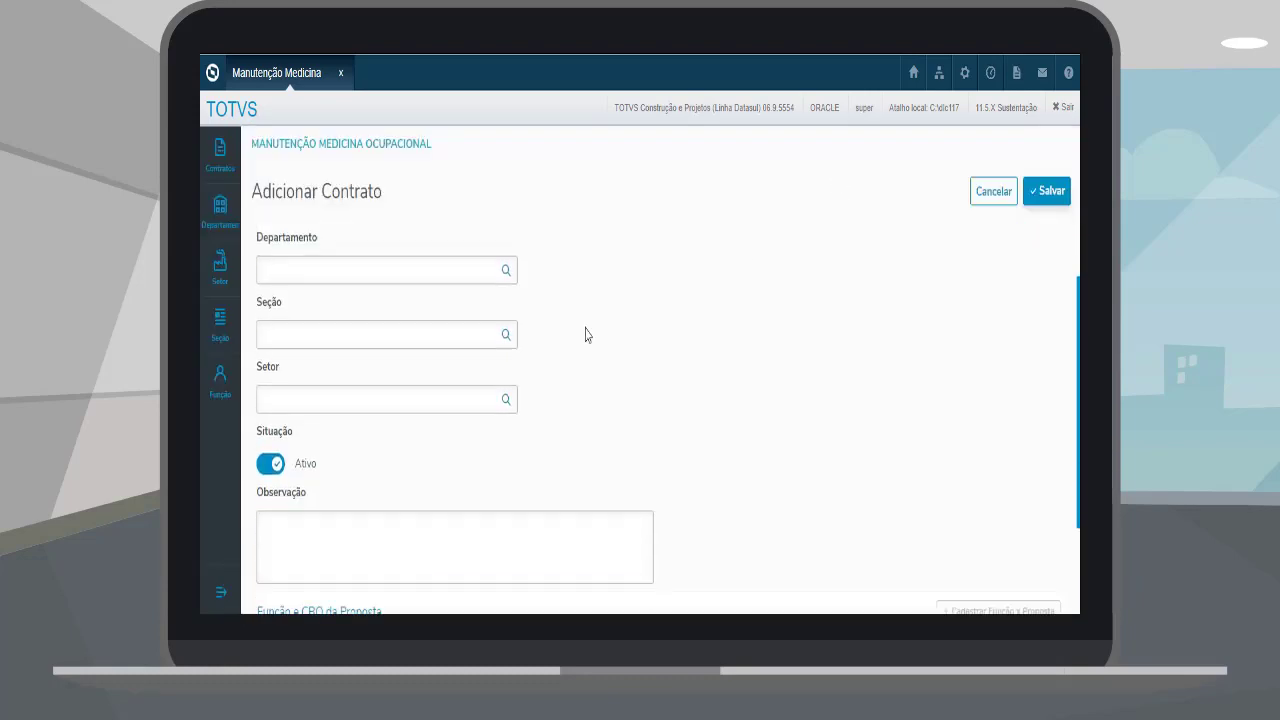
{"action": "scroll", "coordinate": [586, 334], "scroll_direction": "down", "scroll_amount": 3}
{"action": "left_click", "coordinate": [993, 192]}
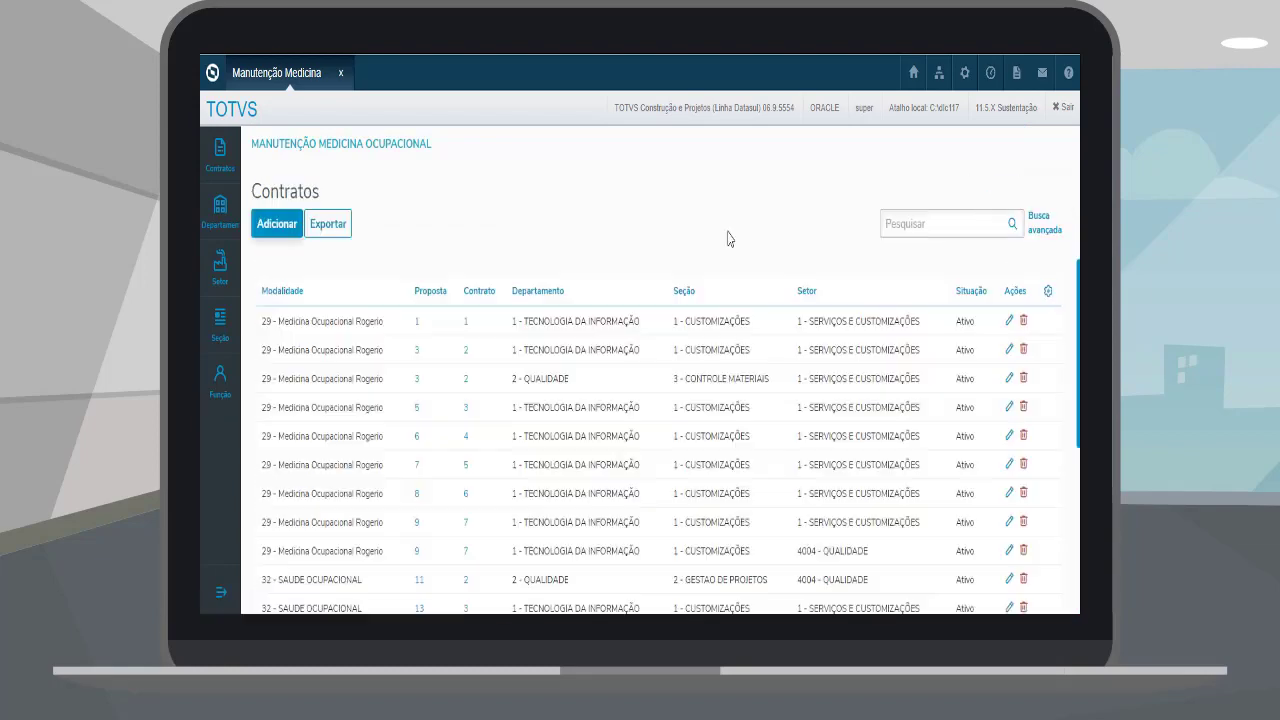
{"action": "left_click", "coordinate": [328, 224]}
{"action": "left_click", "coordinate": [768, 566]}
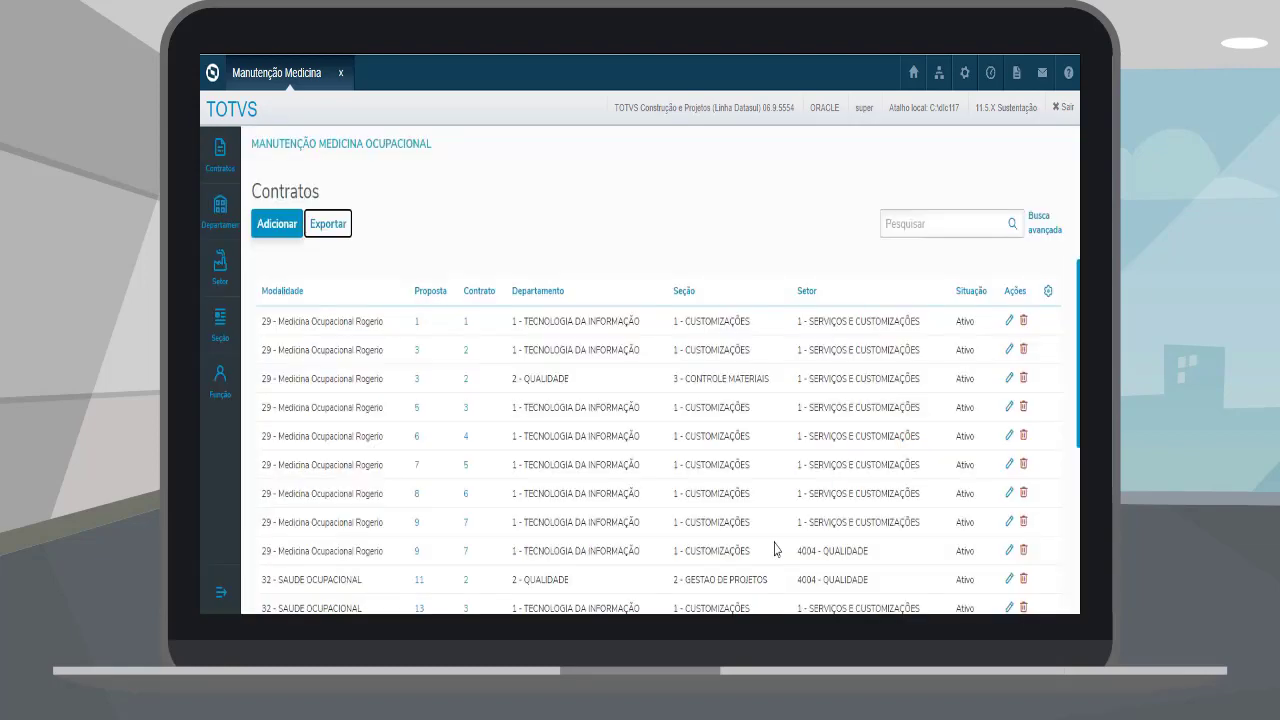
{"action": "left_click", "coordinate": [979, 226]}
{"action": "left_click", "coordinate": [787, 210]}
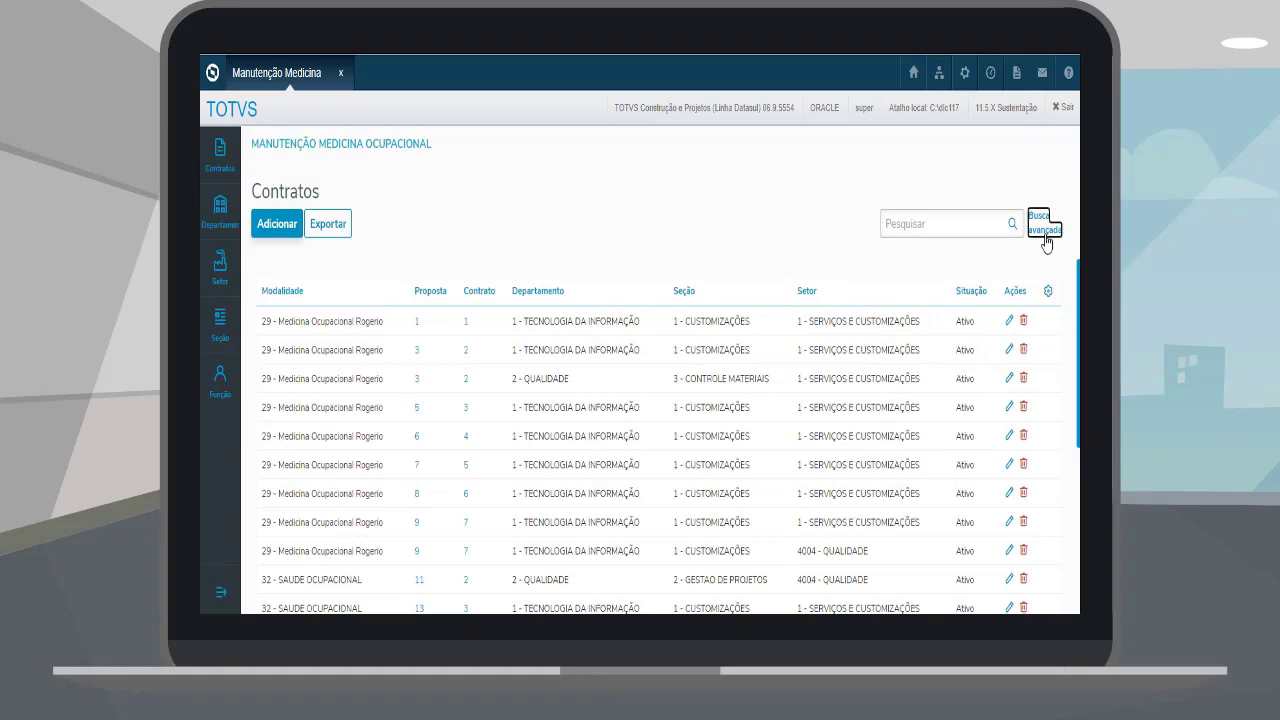
{"action": "left_click", "coordinate": [1044, 228]}
{"action": "scroll", "coordinate": [620, 290], "scroll_direction": "down", "scroll_amount": 2}
{"action": "left_click", "coordinate": [742, 573]}
{"action": "left_click", "coordinate": [418, 324]}
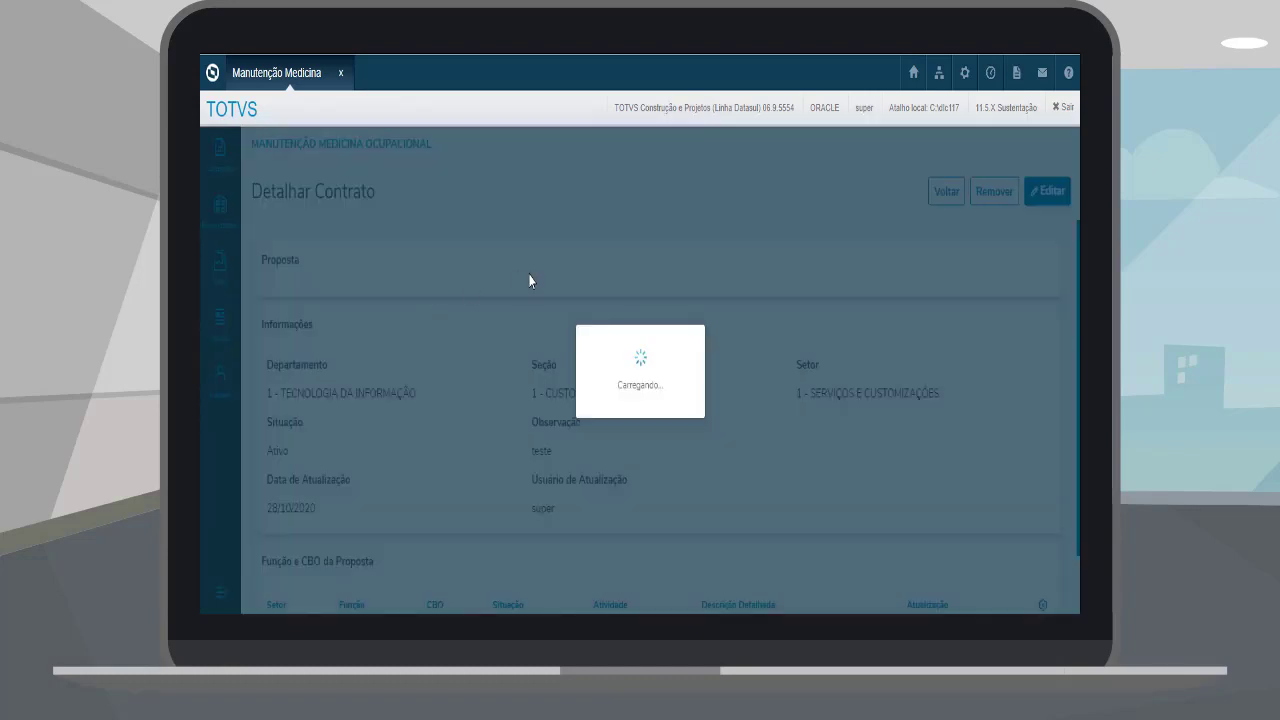
{"action": "scroll", "coordinate": [529, 280], "scroll_direction": "down", "scroll_amount": 4}
{"action": "scroll", "coordinate": [529, 280], "scroll_direction": "down", "scroll_amount": 1}
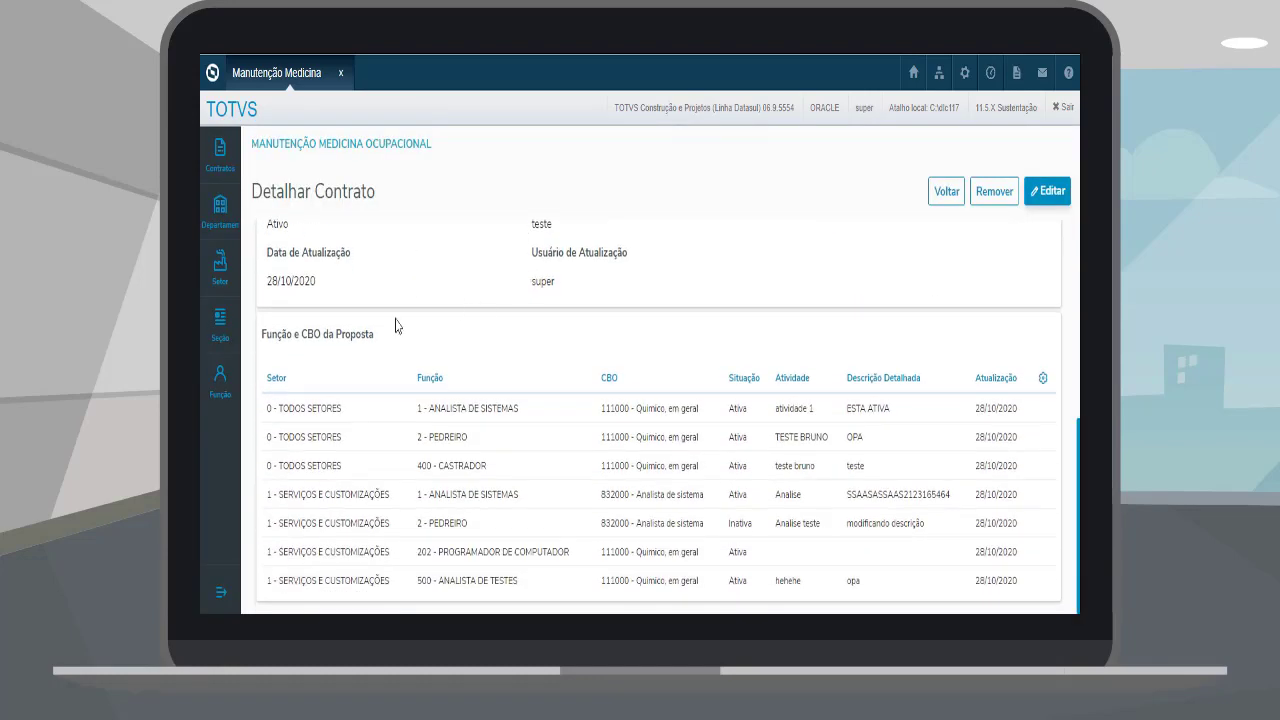
{"action": "scroll", "coordinate": [532, 469], "scroll_direction": "up", "scroll_amount": 10}
{"action": "left_click", "coordinate": [1047, 191]}
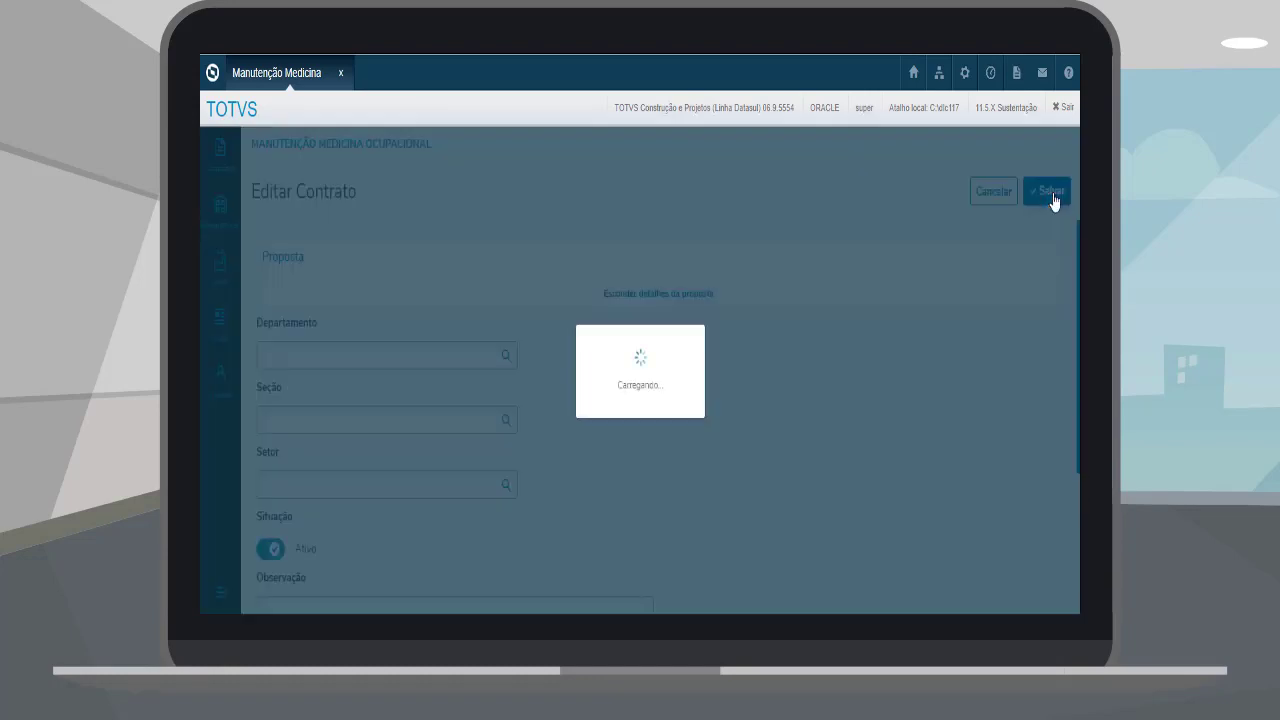
{"action": "scroll", "coordinate": [571, 369], "scroll_direction": "down", "scroll_amount": 5}
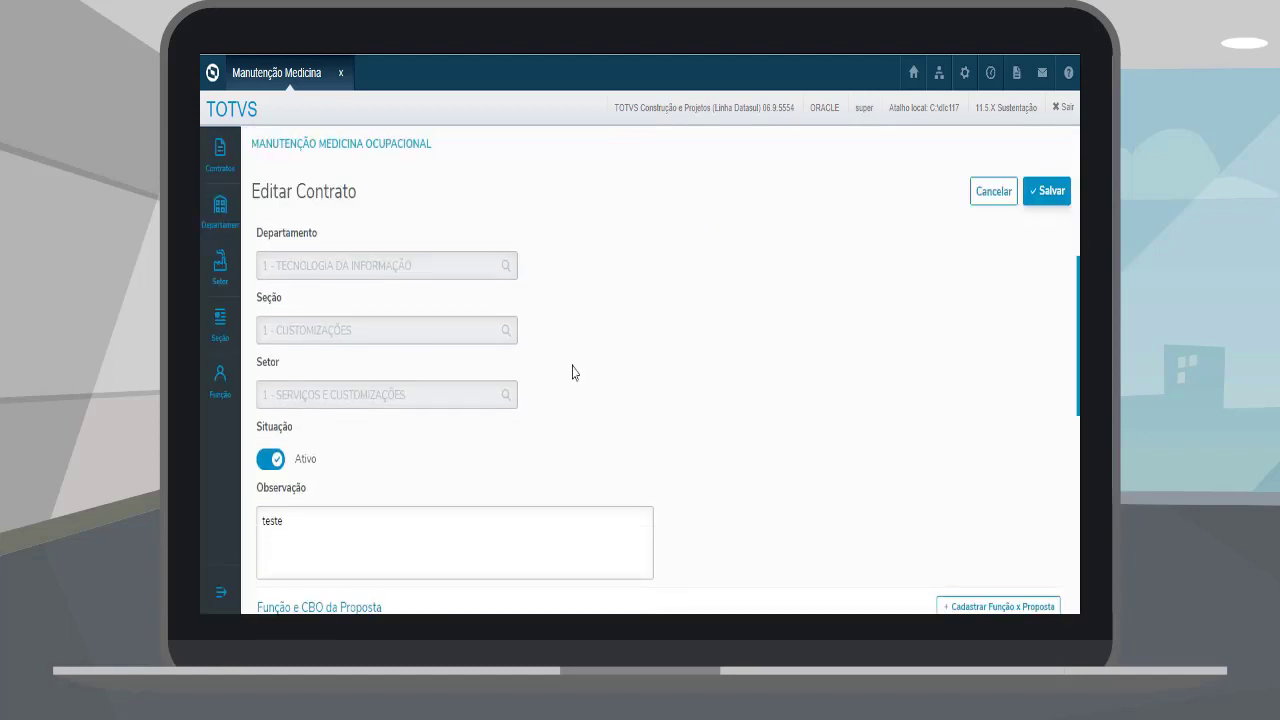
{"action": "scroll", "coordinate": [507, 366], "scroll_direction": "down", "scroll_amount": 1}
{"action": "left_click", "coordinate": [966, 250]}
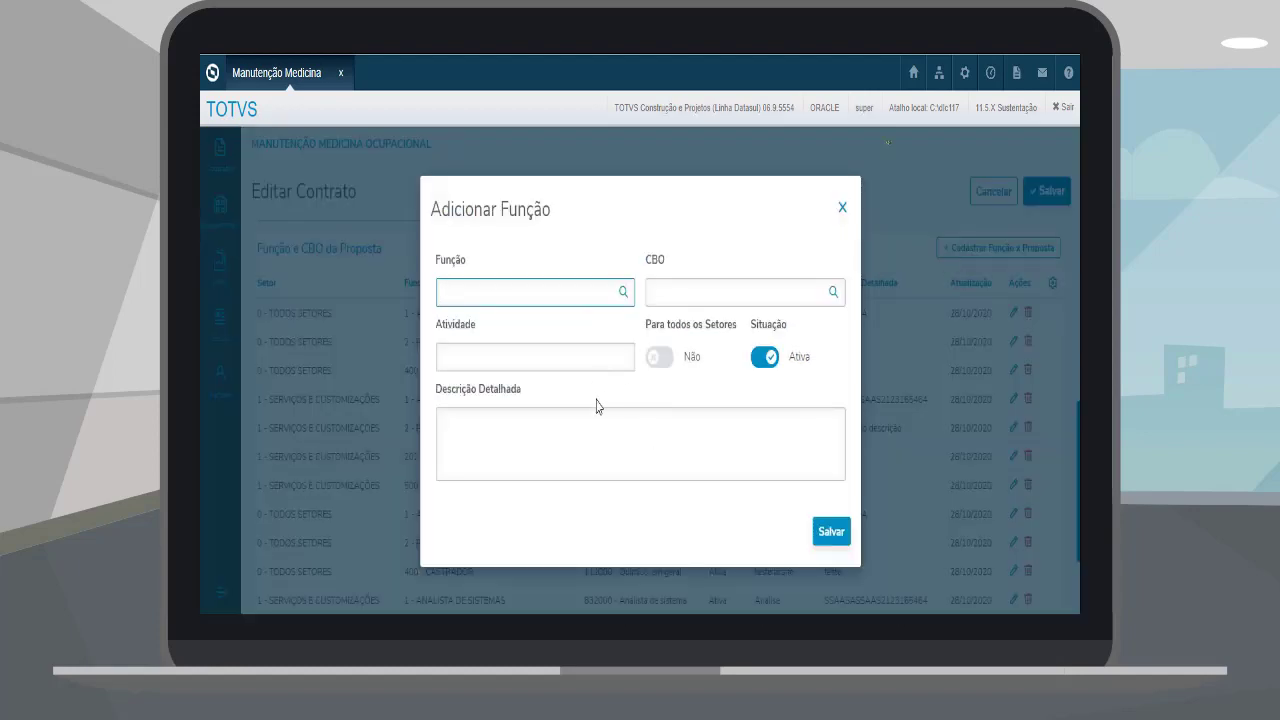
{"action": "left_click", "coordinate": [660, 357]}
{"action": "left_click", "coordinate": [660, 357]}
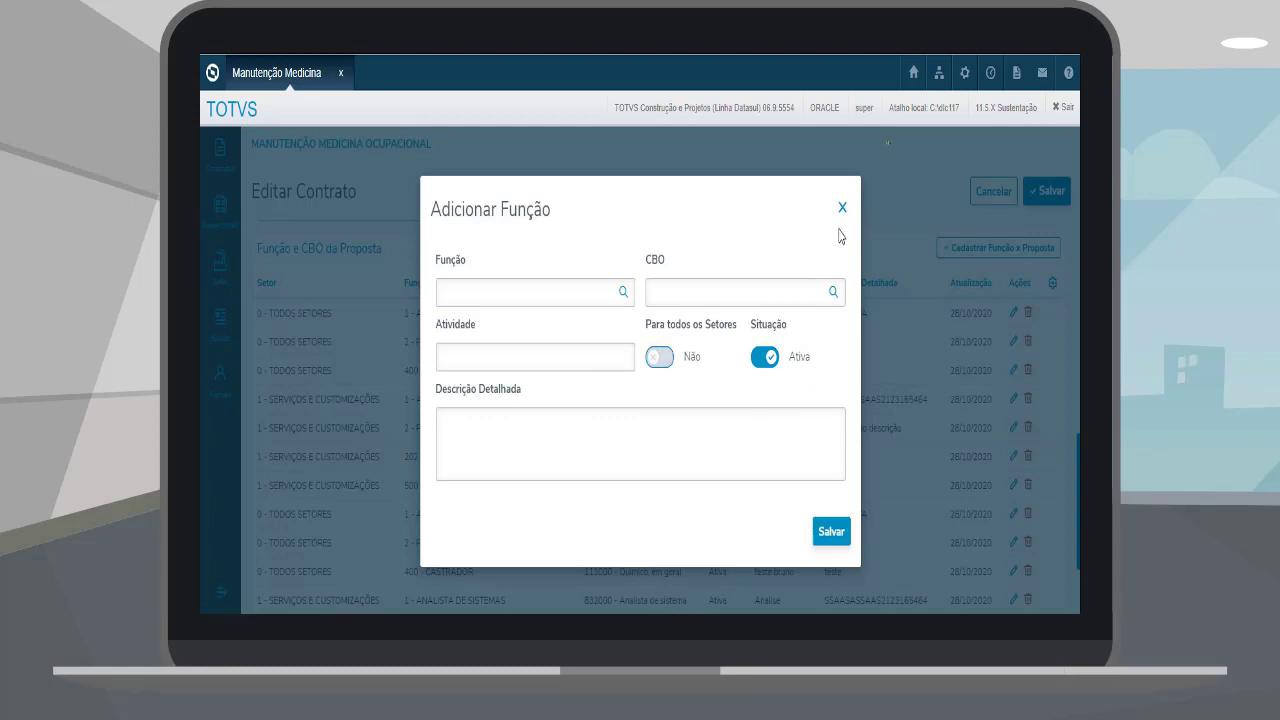
{"action": "left_click", "coordinate": [842, 208]}
{"action": "scroll", "coordinate": [768, 254], "scroll_direction": "down", "scroll_amount": 3}
{"action": "scroll", "coordinate": [706, 417], "scroll_direction": "up", "scroll_amount": 5}
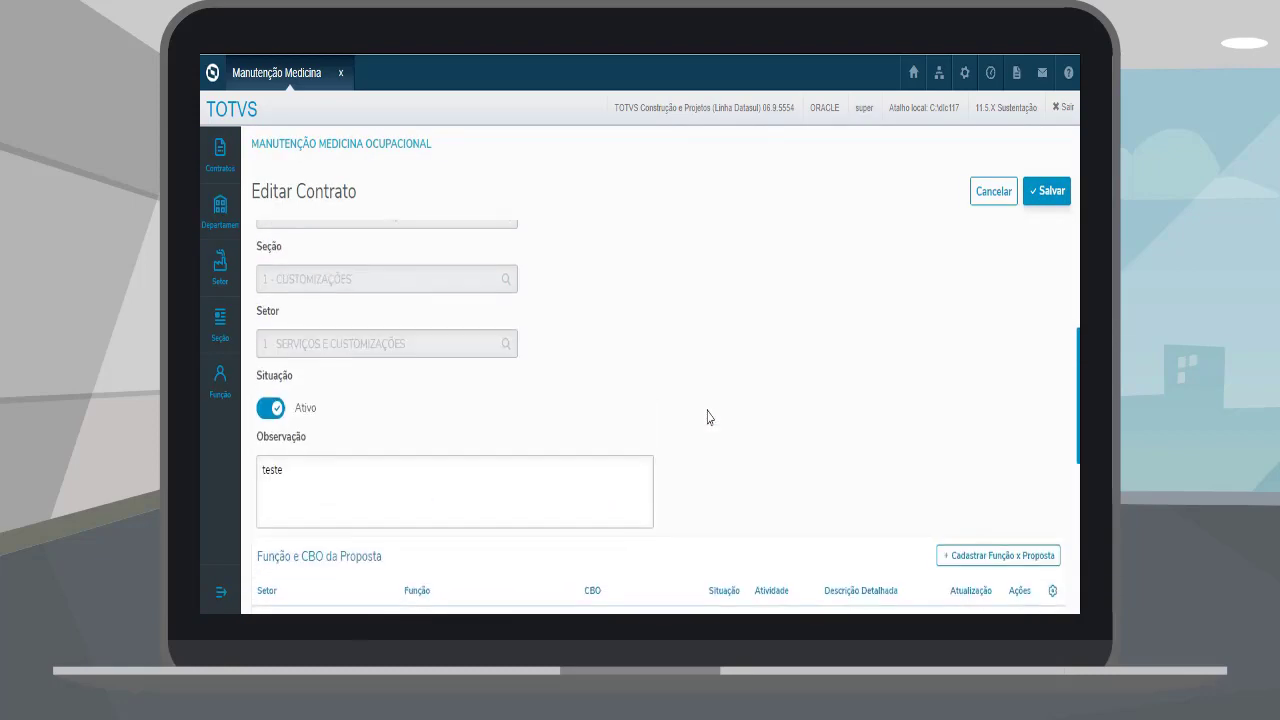
{"action": "left_click", "coordinate": [990, 195]}
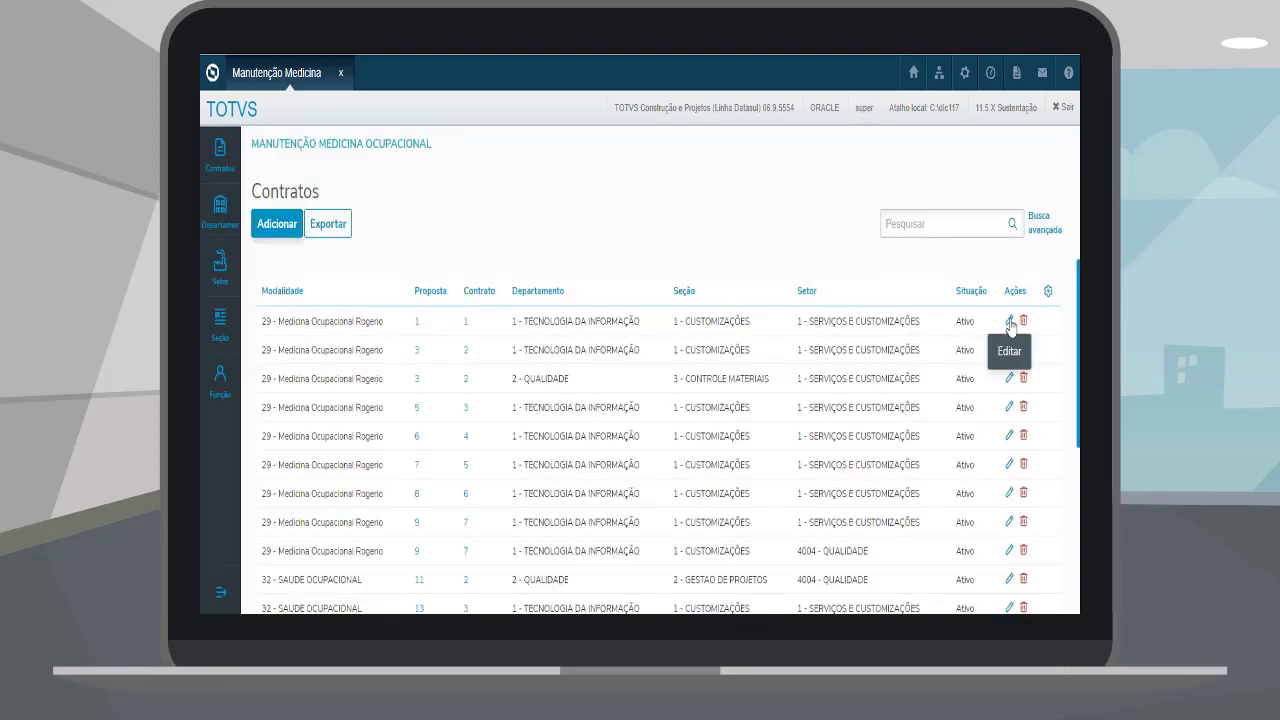
{"action": "left_click", "coordinate": [1023, 323]}
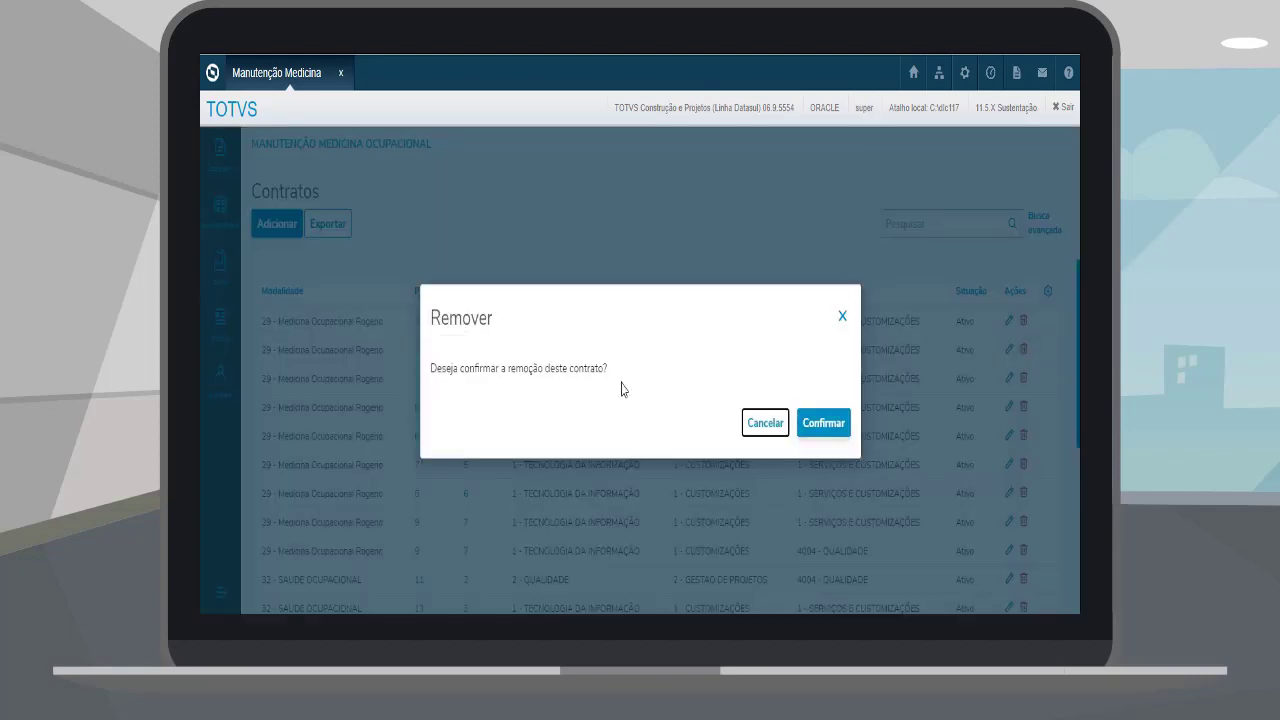
{"action": "left_click", "coordinate": [758, 425]}
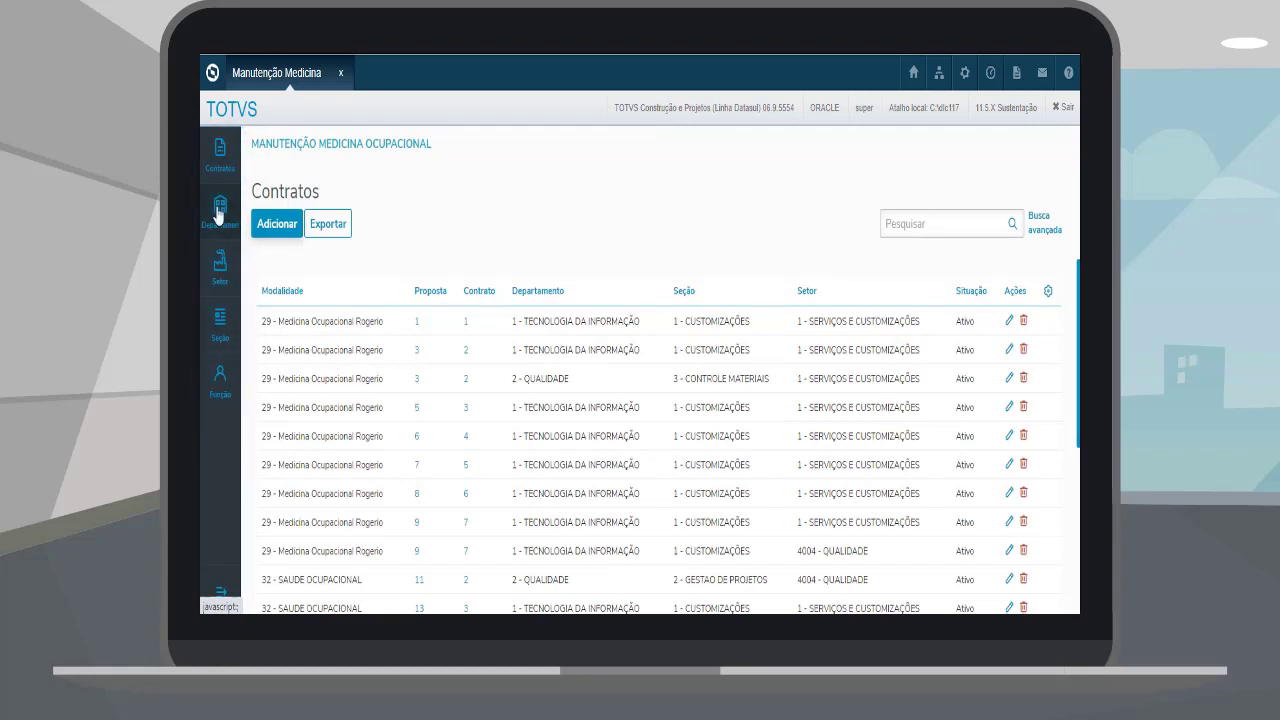
Step: Load the full Departamento and Setor lists
{"action": "left_click", "coordinate": [219, 210]}
{"action": "left_click", "coordinate": [954, 222]}
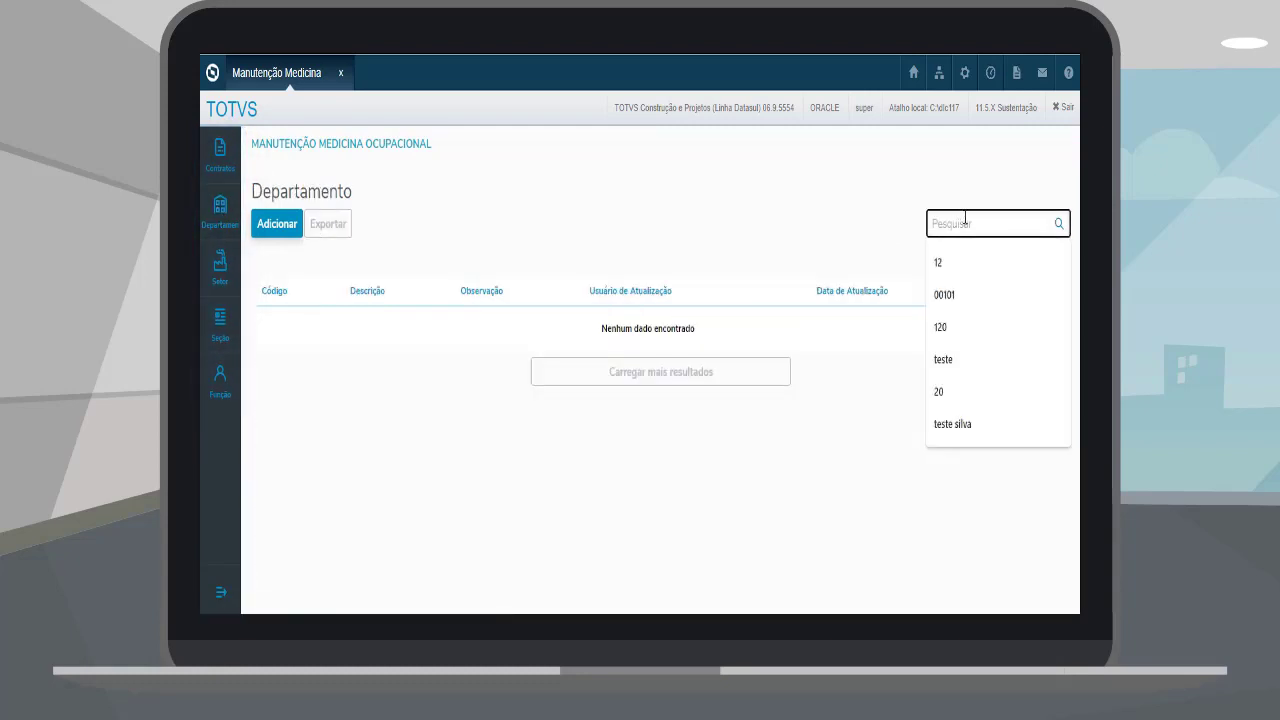
{"action": "key", "text": "Return"}
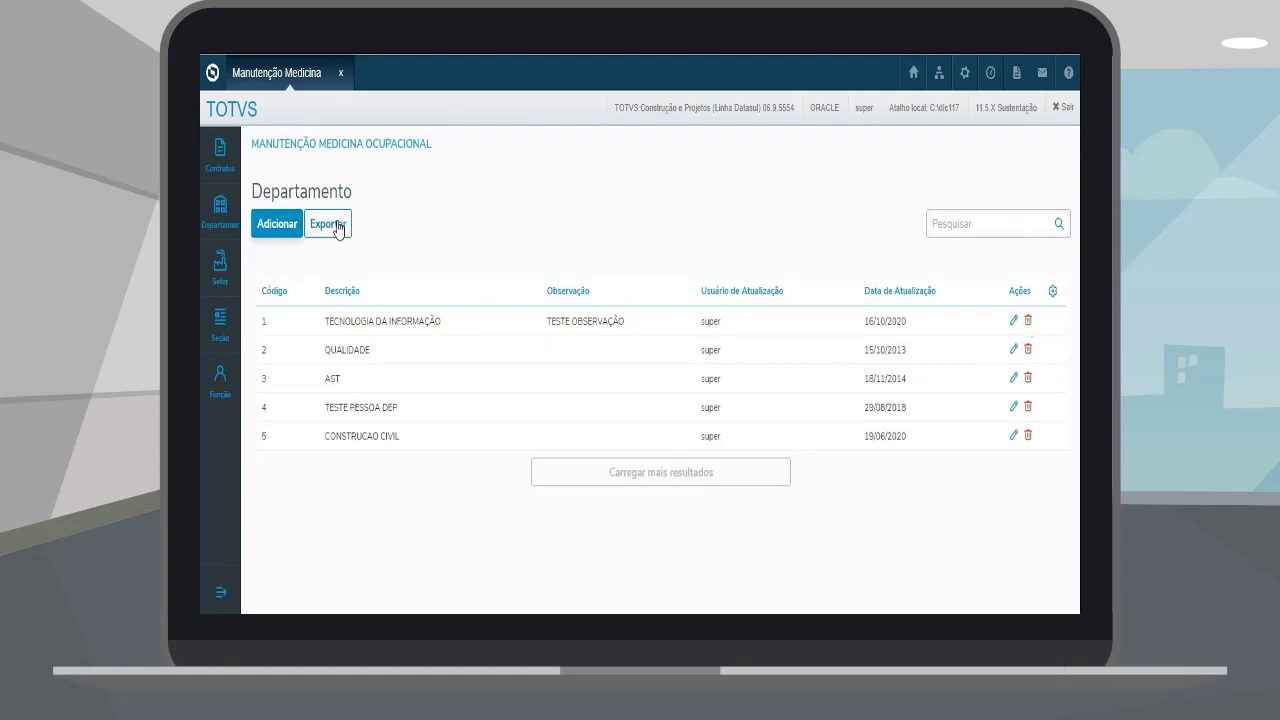
{"action": "left_click", "coordinate": [220, 262]}
{"action": "left_click", "coordinate": [986, 226]}
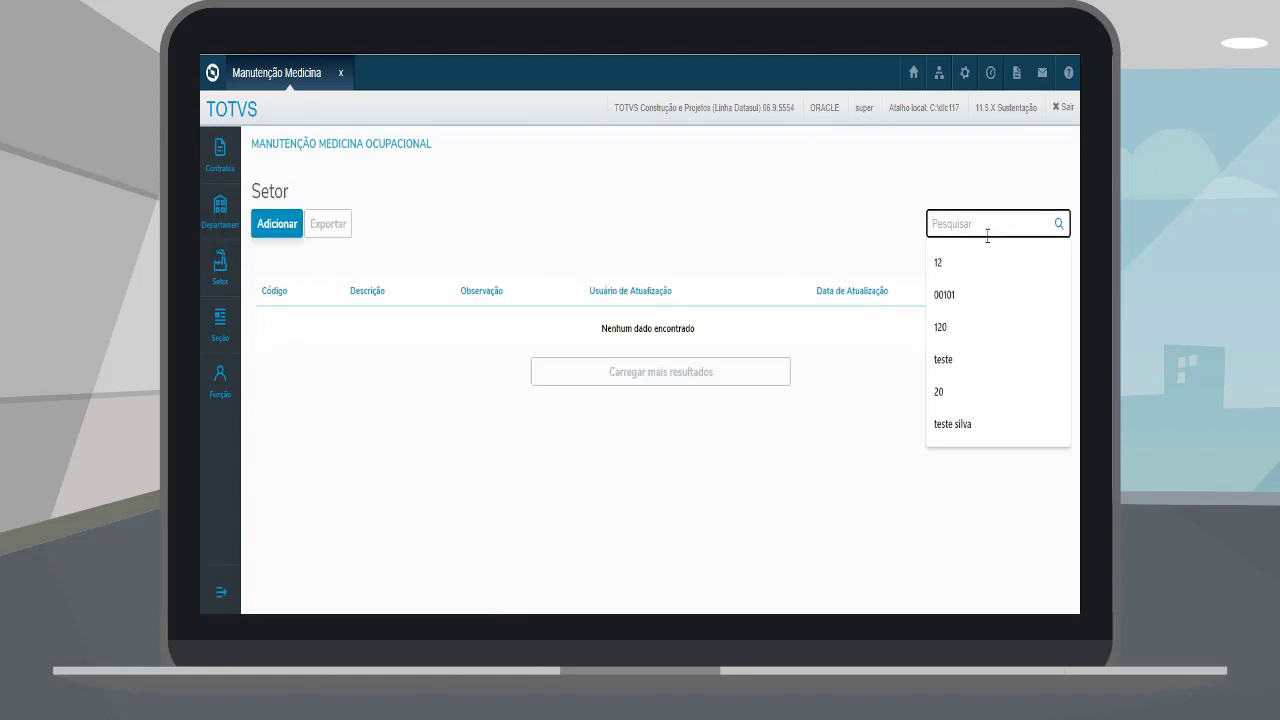
{"action": "key", "text": "Return"}
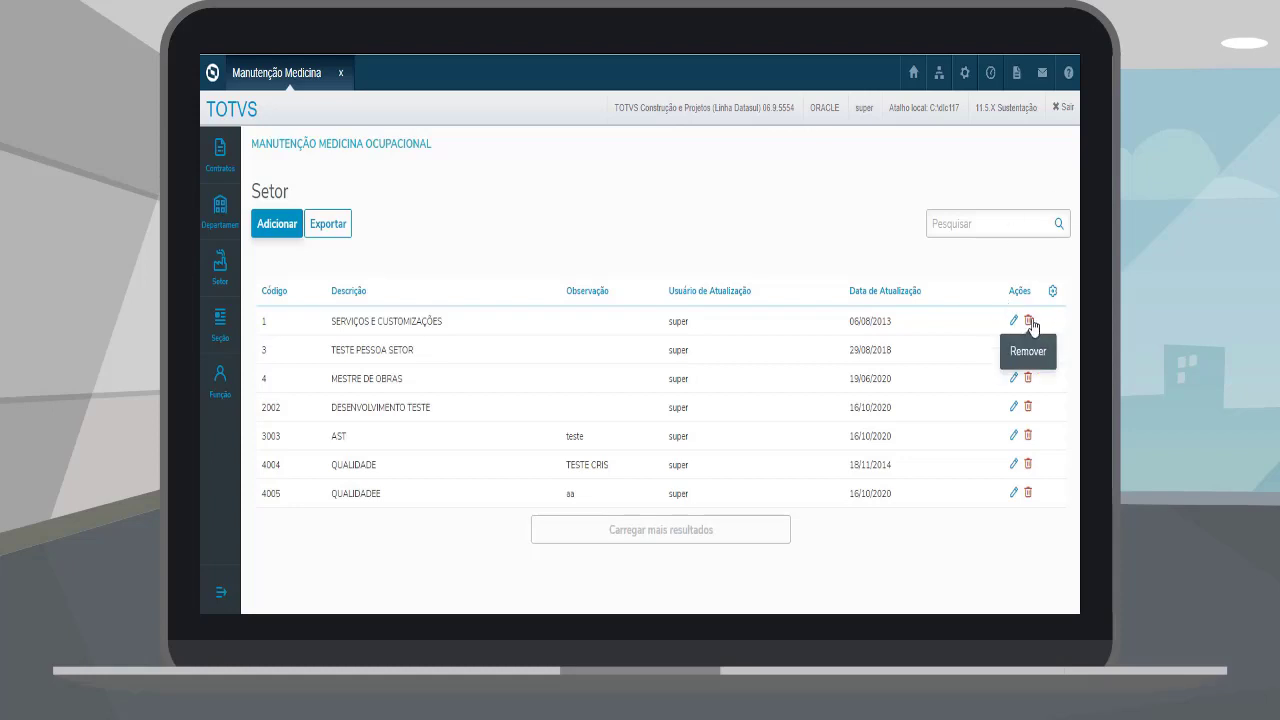
Step: Browse Seção, load all Funções, then run Manutenção Regras de Declaração de Saúde
{"action": "left_click", "coordinate": [221, 318]}
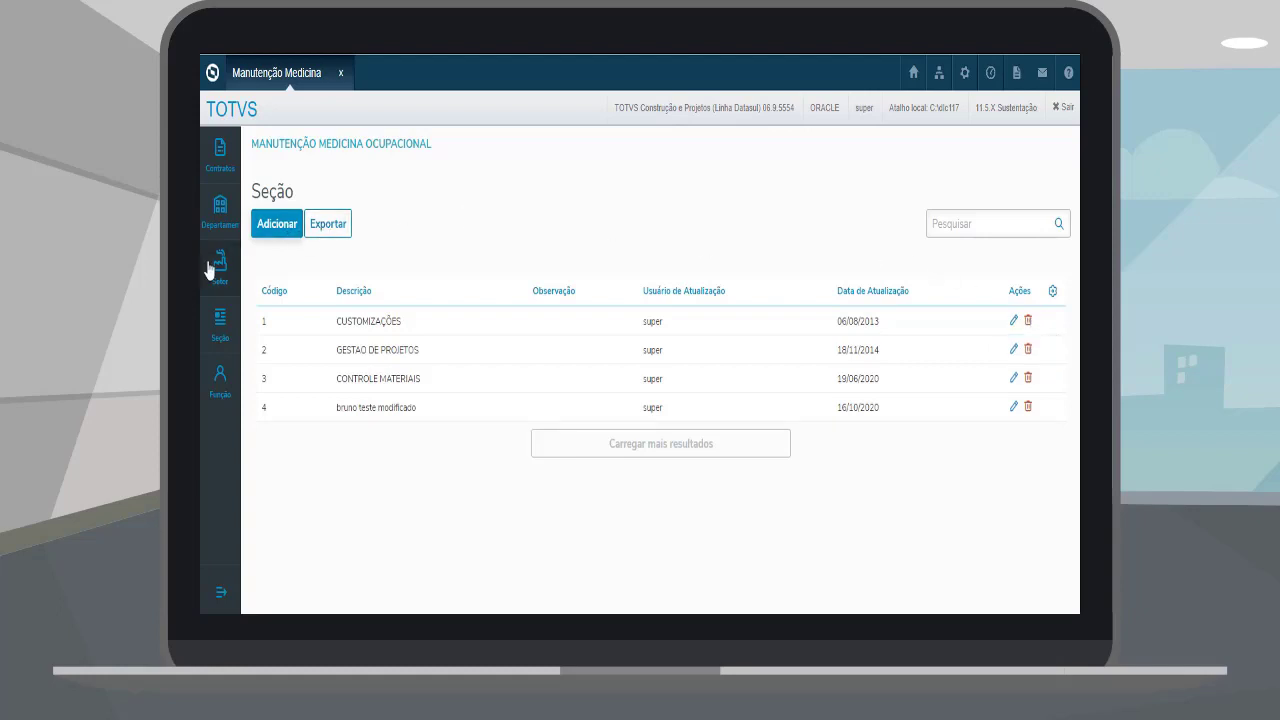
{"action": "left_click", "coordinate": [219, 377]}
{"action": "left_click", "coordinate": [956, 222]}
{"action": "key", "text": "Return"}
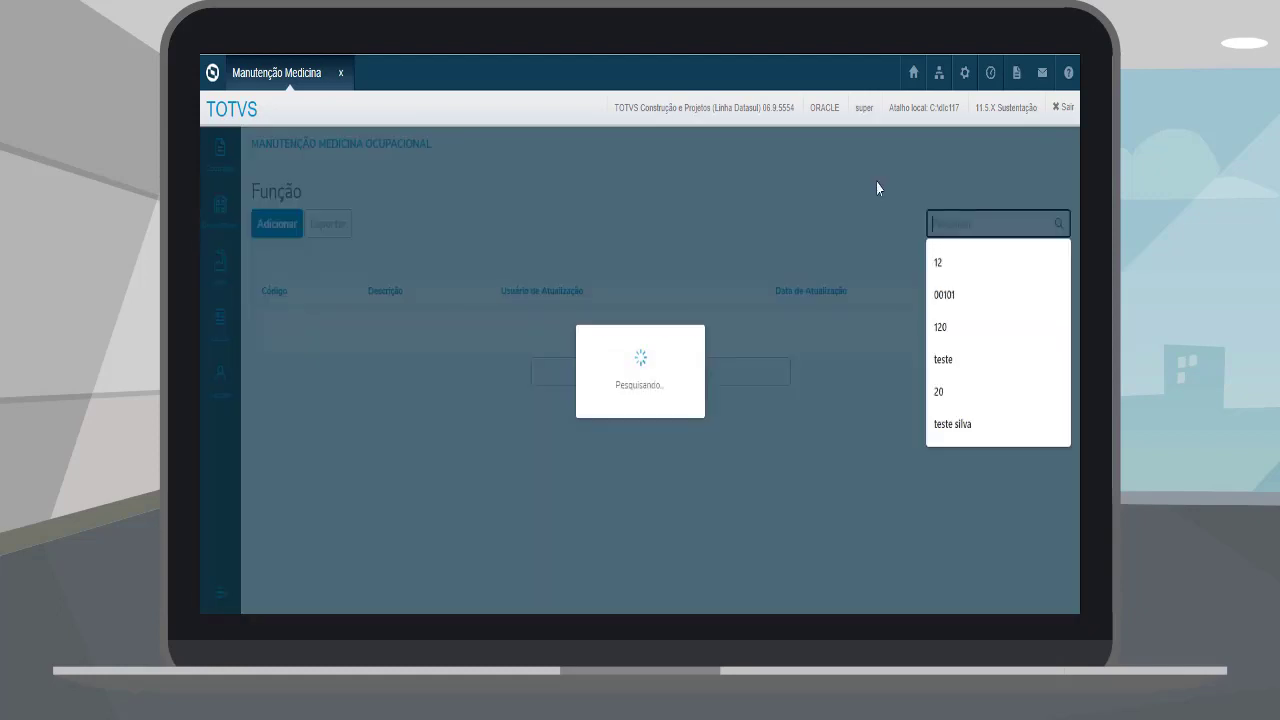
{"action": "left_click", "coordinate": [856, 188]}
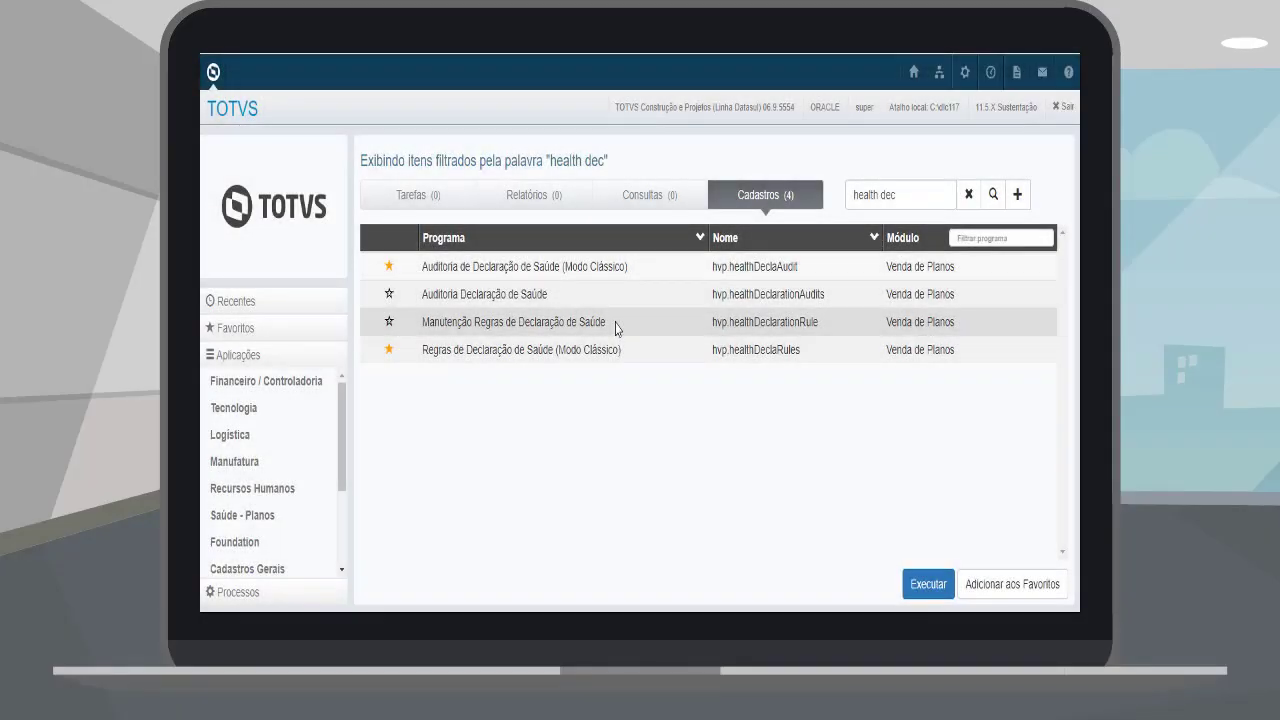
{"action": "left_click", "coordinate": [611, 326]}
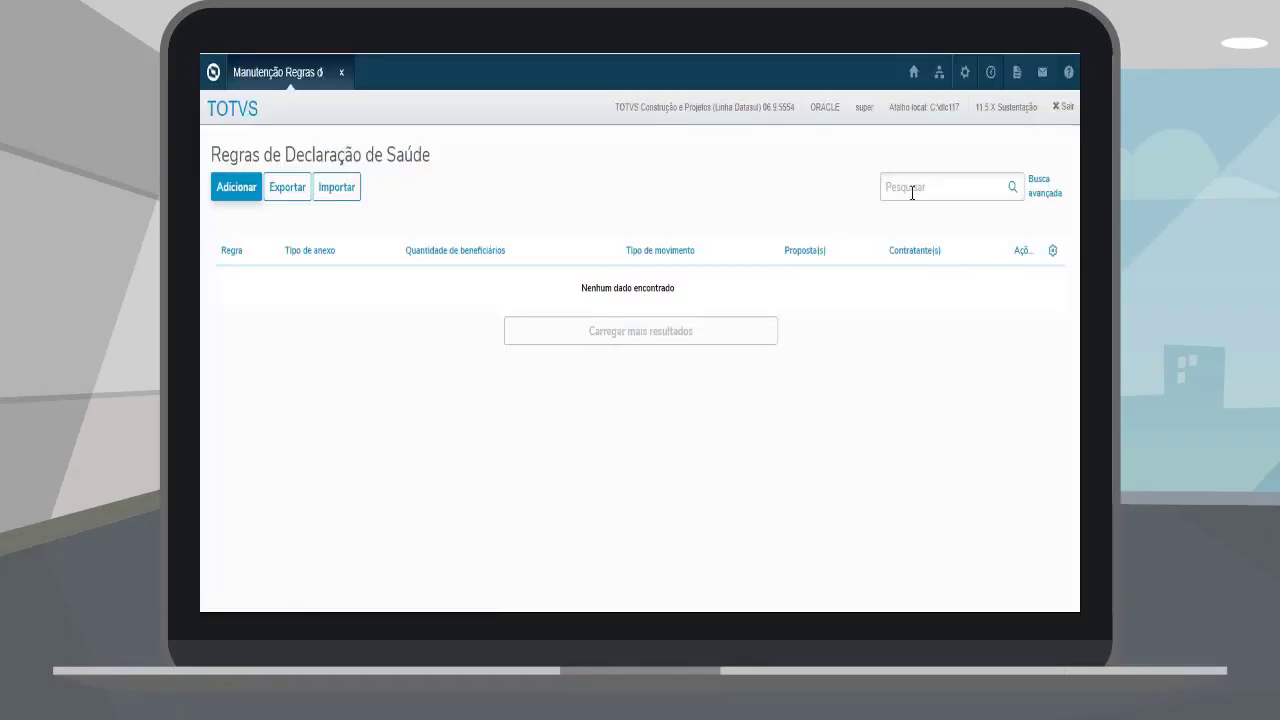
Step: Start a new health declaration rule, review its attachment, movement and contract options, then abandon it
{"action": "left_click", "coordinate": [911, 188]}
{"action": "left_click", "coordinate": [789, 316]}
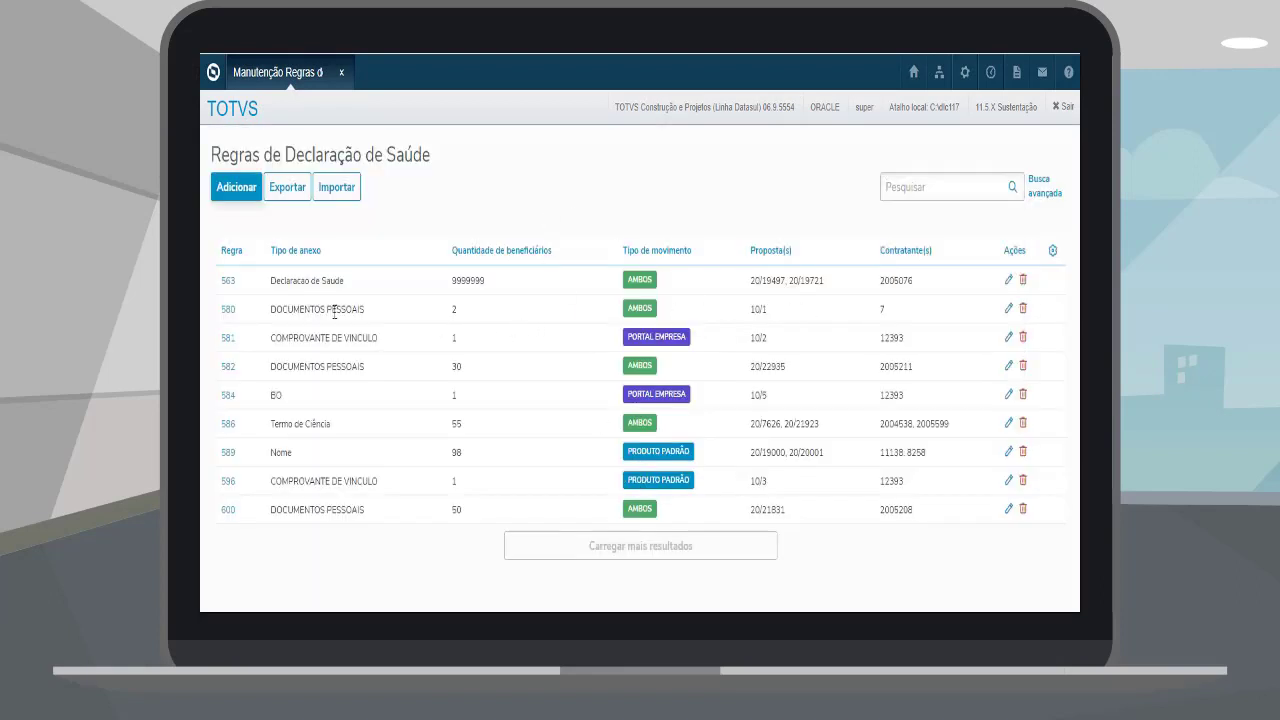
{"action": "left_click", "coordinate": [240, 189]}
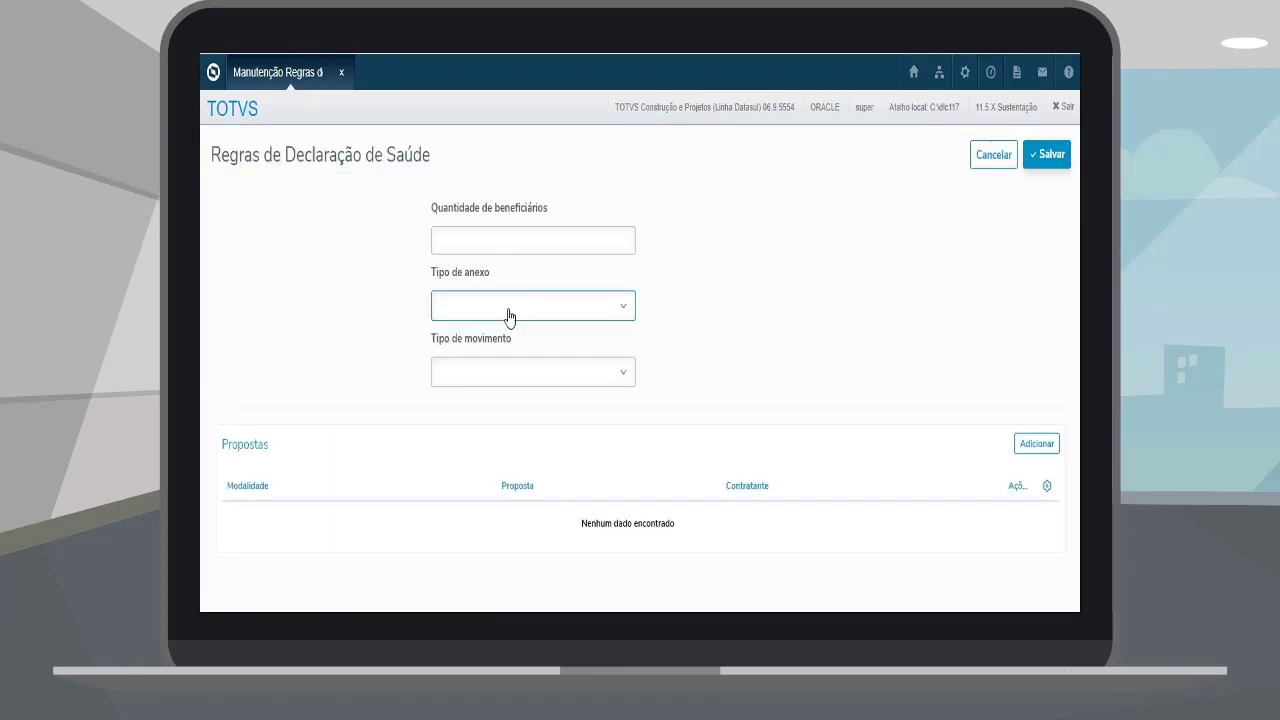
{"action": "left_click", "coordinate": [508, 317]}
{"action": "left_click", "coordinate": [533, 372]}
{"action": "left_click", "coordinate": [726, 360]}
{"action": "left_click", "coordinate": [1037, 443]}
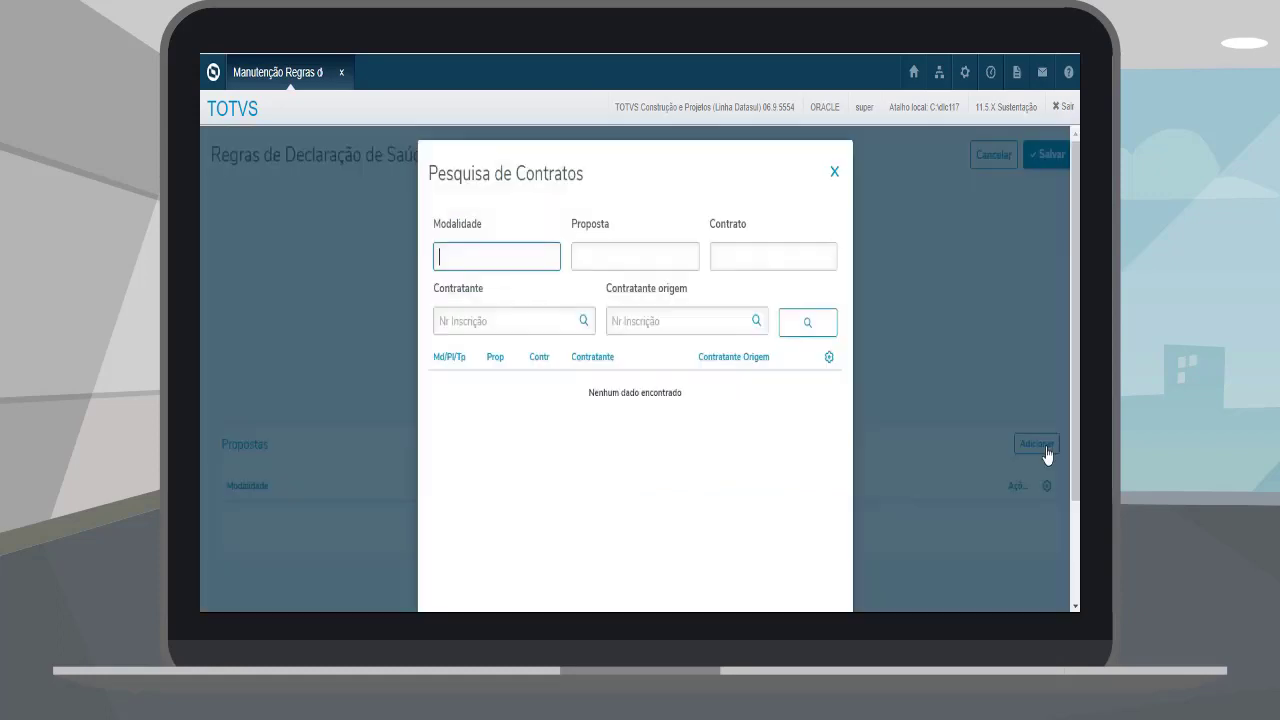
{"action": "key", "text": "Tab"}
{"action": "key", "text": "Tab"}
{"action": "left_click", "coordinate": [835, 176]}
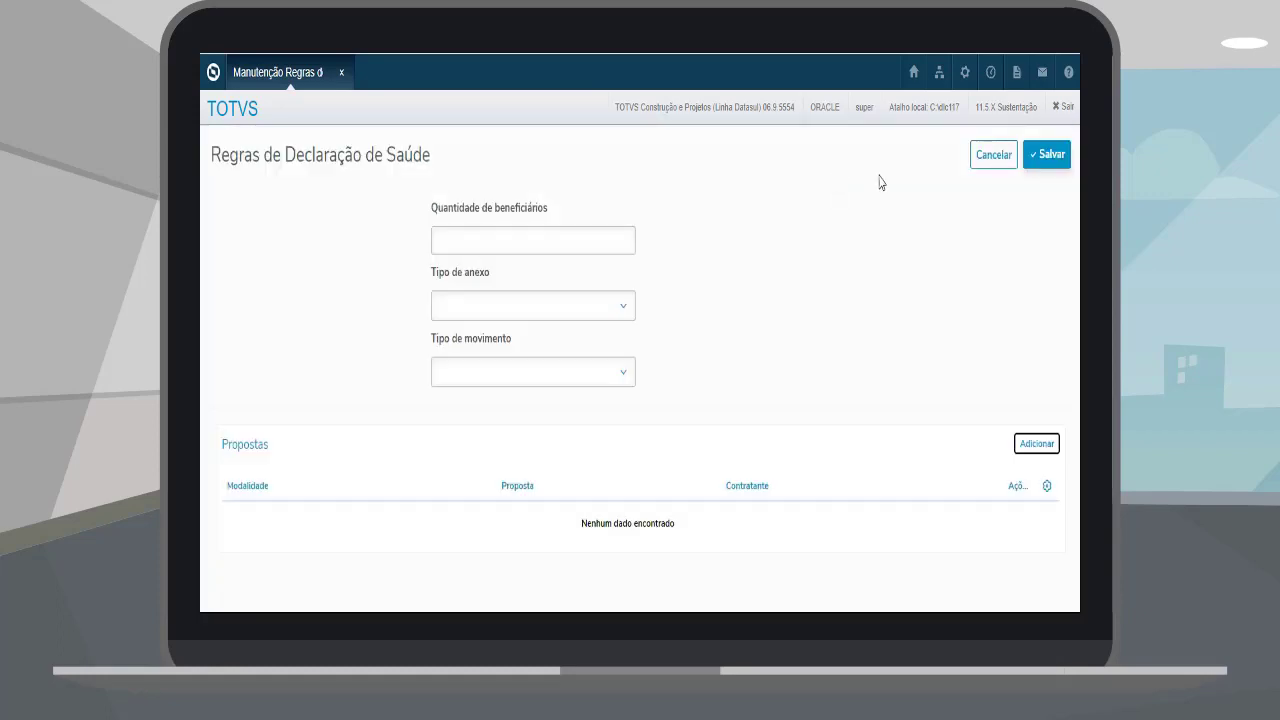
{"action": "left_click", "coordinate": [991, 160]}
Step: Export the rules list without the Proposta(s) and Contratante(s) columns
{"action": "left_click", "coordinate": [288, 188]}
{"action": "left_click", "coordinate": [452, 395]}
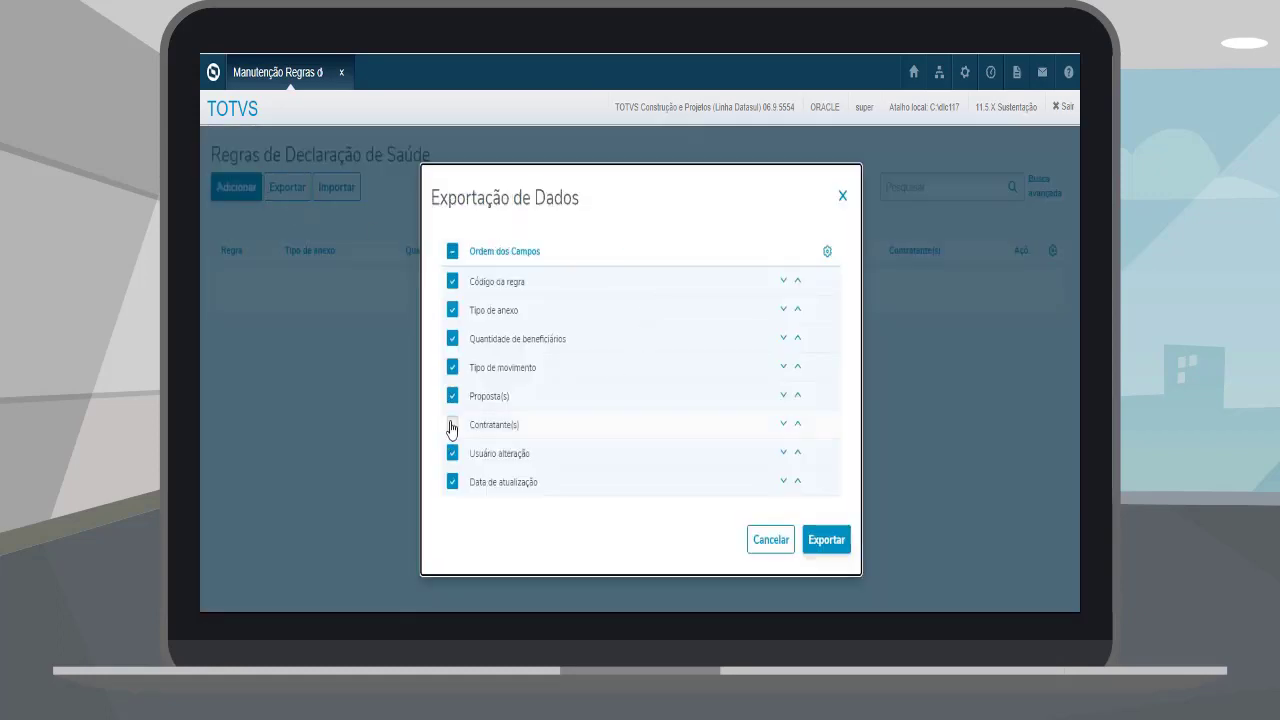
{"action": "left_click", "coordinate": [452, 424]}
{"action": "left_click", "coordinate": [826, 539]}
Step: Open the Importar file window and close it with Ok
{"action": "left_click", "coordinate": [328, 192]}
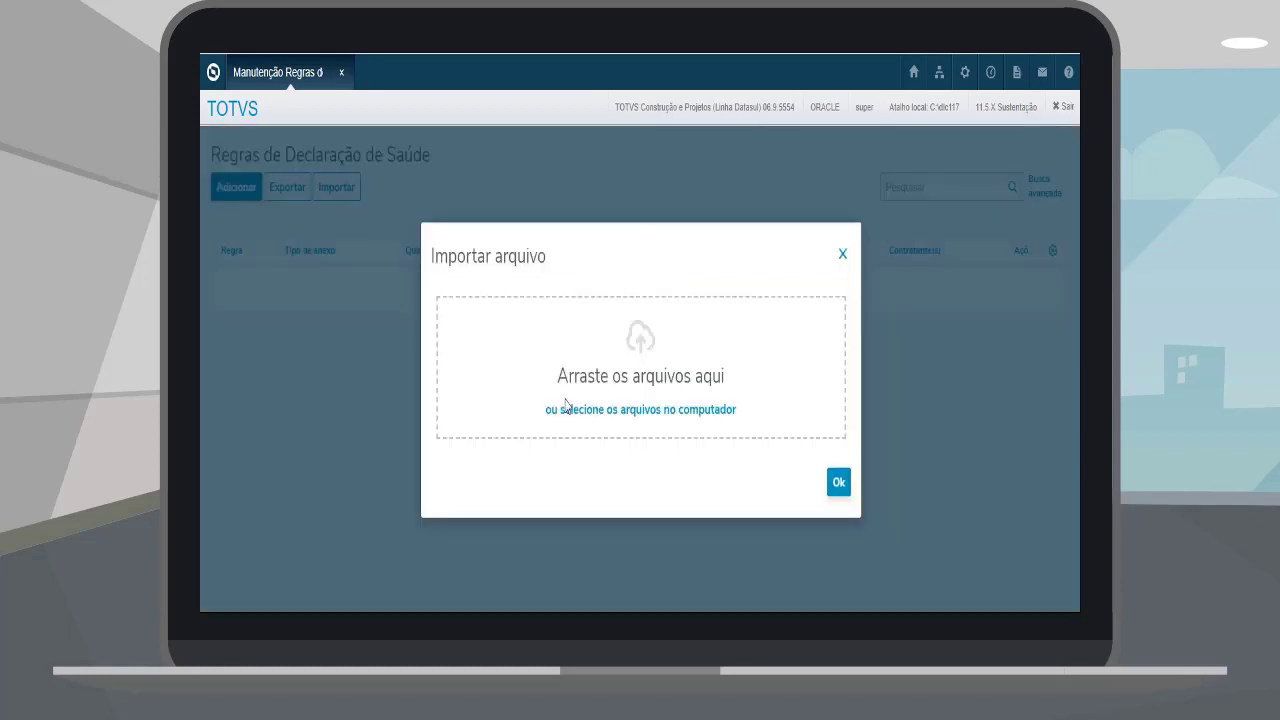
{"action": "left_click", "coordinate": [838, 482]}
{"action": "left_click", "coordinate": [943, 188]}
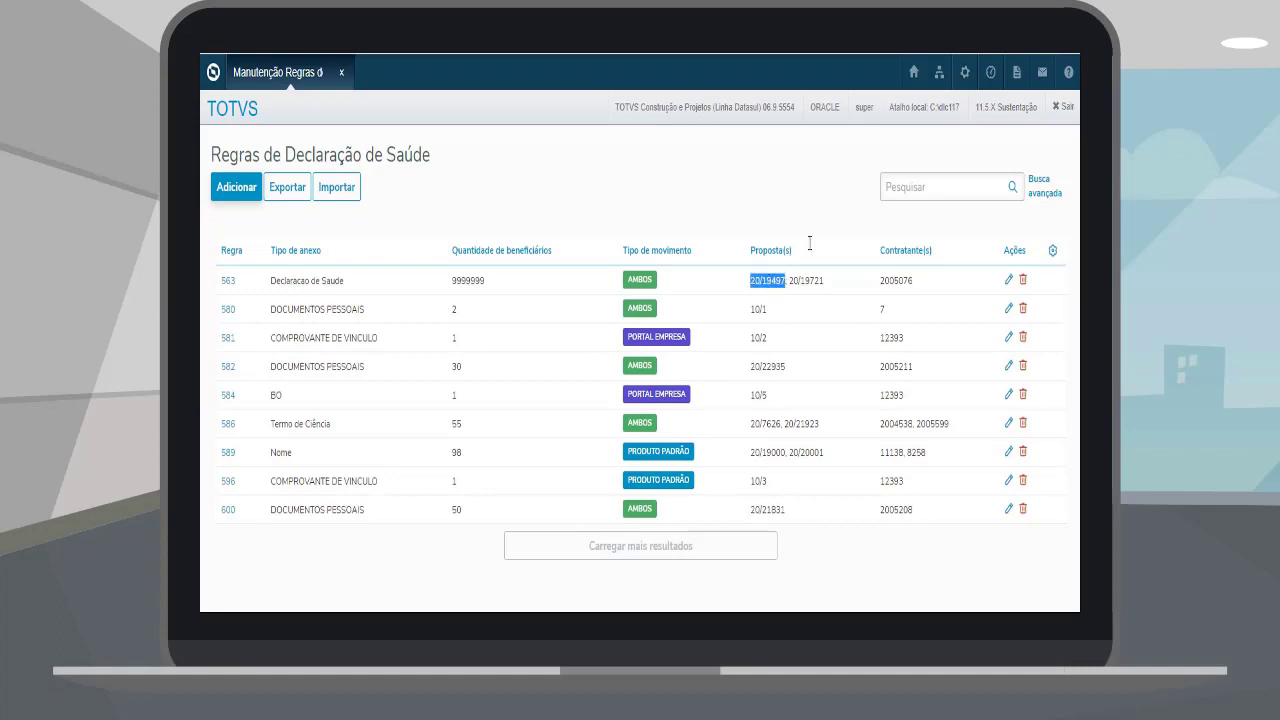
Step: Search the rules for proposal 20/19497, then clear the search to show all rules
{"action": "left_click", "coordinate": [940, 187]}
{"action": "type", "text": "20/19497"}
{"action": "key", "text": "Return"}
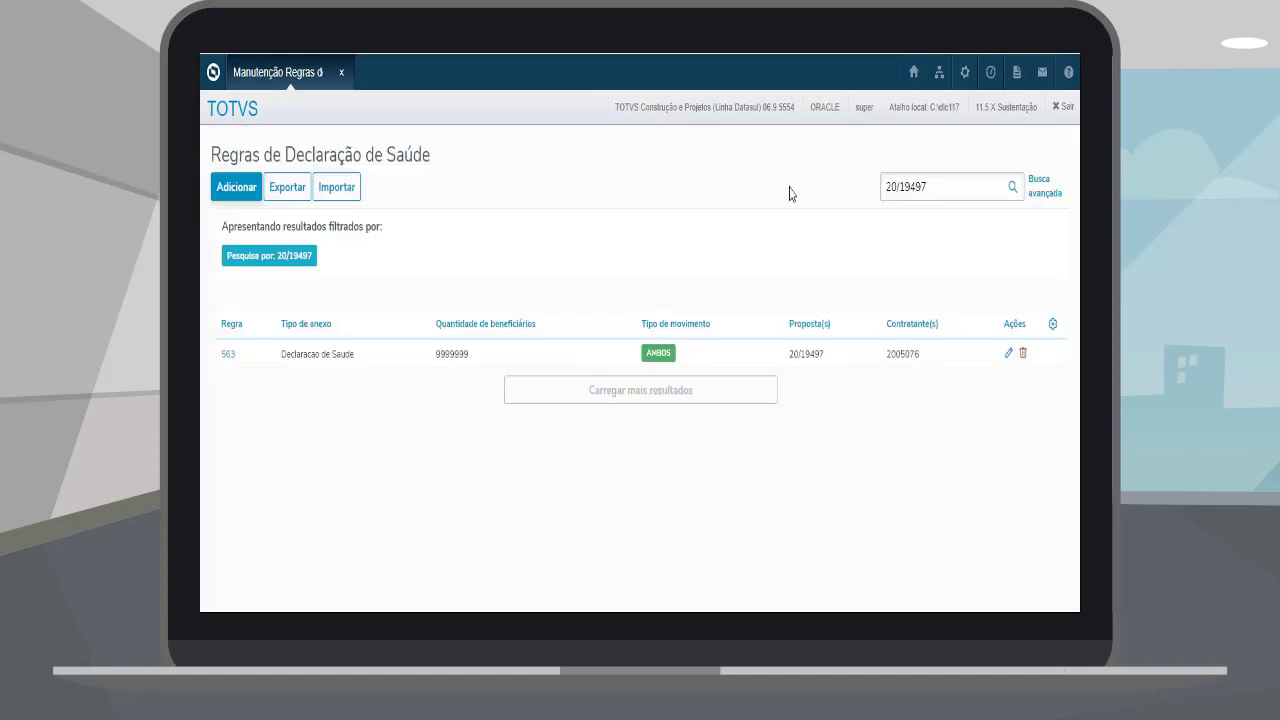
{"action": "left_click", "coordinate": [941, 193]}
{"action": "key", "text": "ctrl+a"}
{"action": "key", "text": "BackSpace"}
{"action": "key", "text": "Return"}
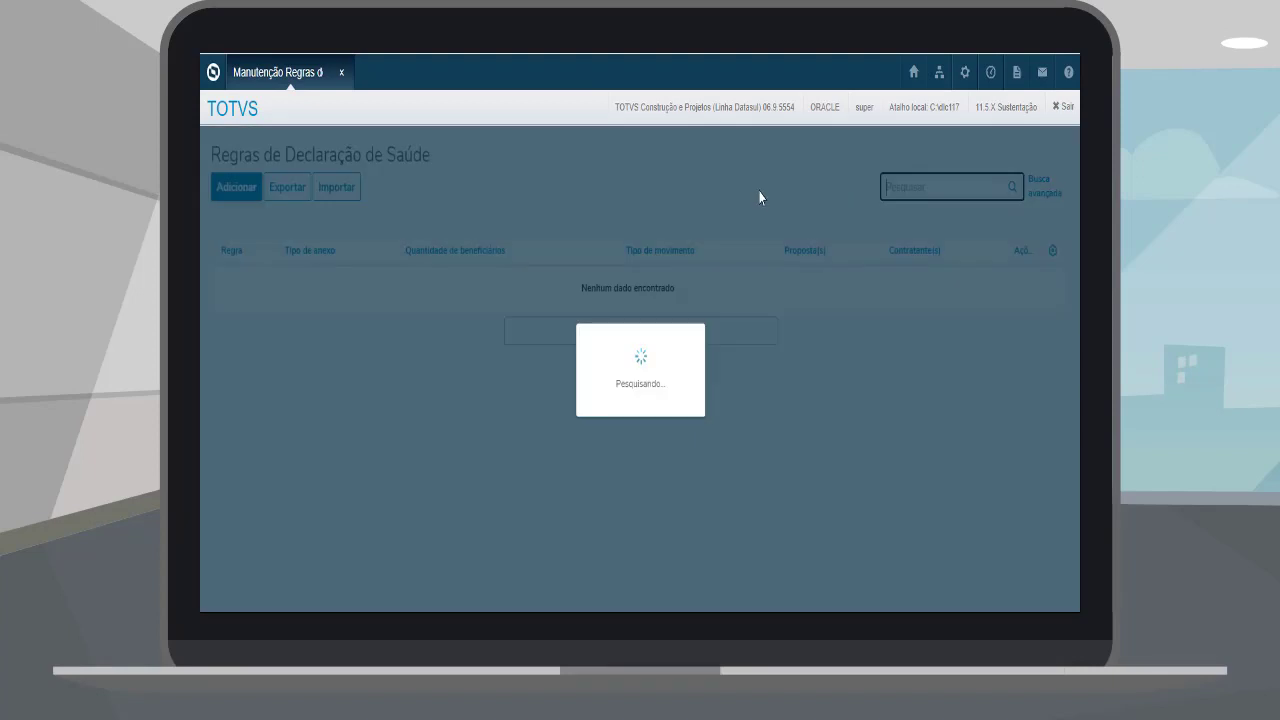
Step: Search the rules by contractor code 12393 copied from the table
{"action": "double_click", "coordinate": [893, 393]}
{"action": "key", "text": "ctrl+c"}
{"action": "left_click", "coordinate": [936, 188]}
{"action": "key", "text": "ctrl+v"}
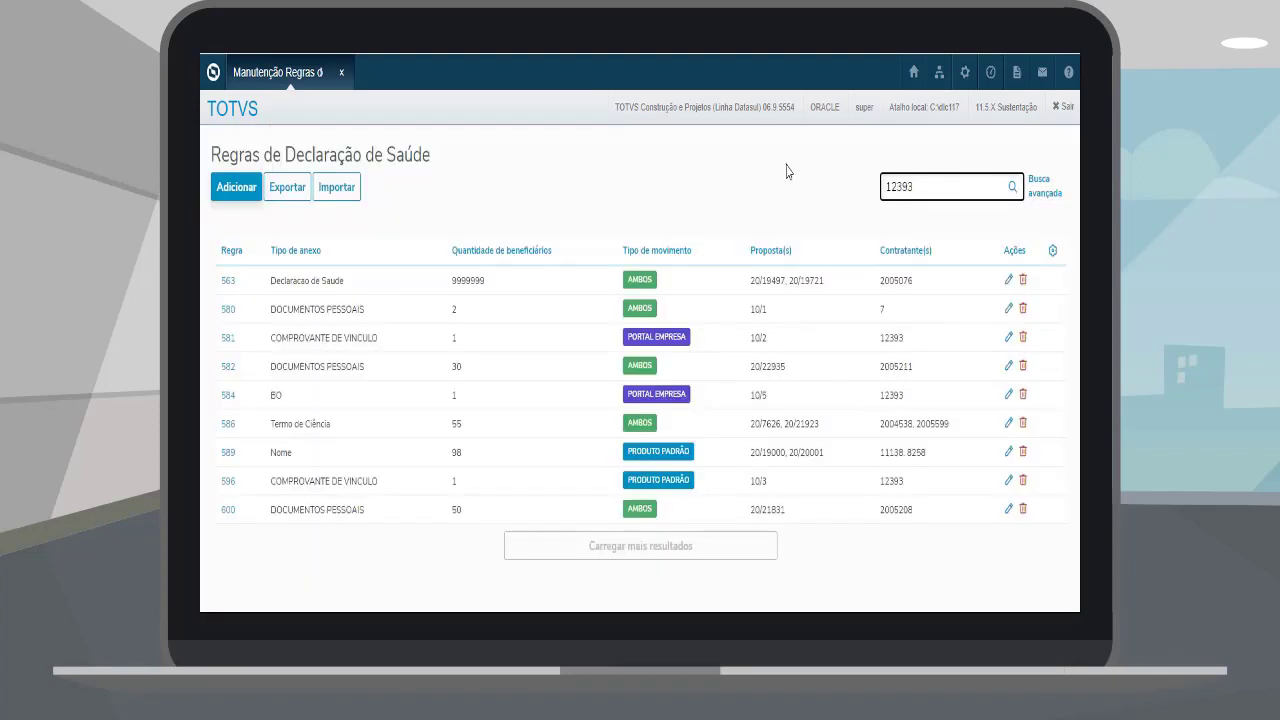
{"action": "key", "text": "Return"}
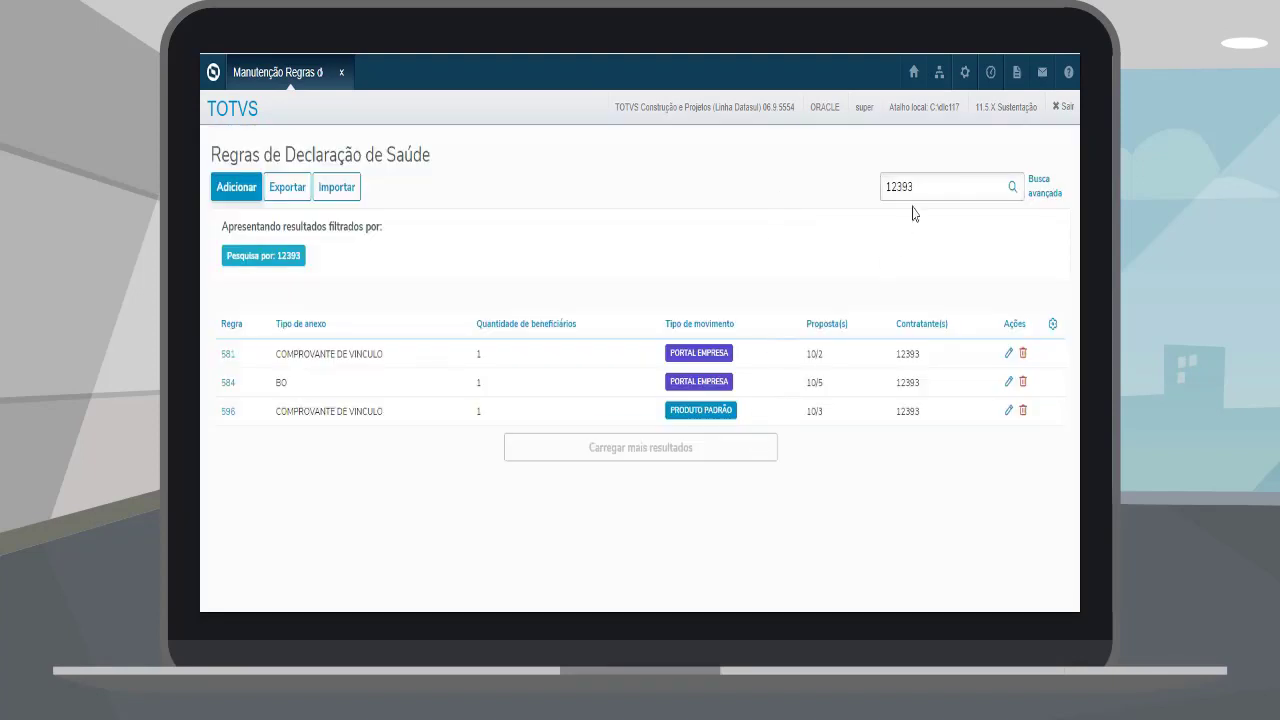
Step: Apply the Busca avançada filter Tipo de movimento Produto Padrão and open rule 589
{"action": "left_click", "coordinate": [1040, 186]}
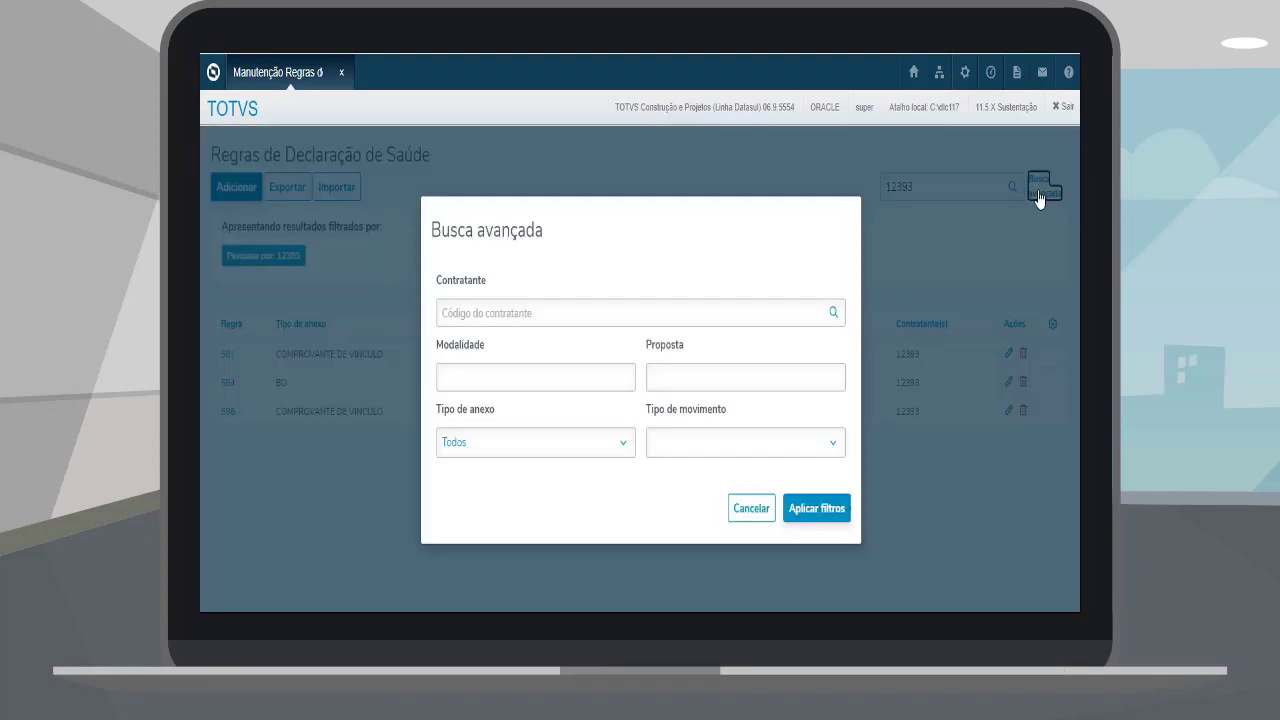
{"action": "left_click", "coordinate": [535, 456]}
{"action": "scroll", "coordinate": [608, 329], "scroll_direction": "down", "scroll_amount": 3}
{"action": "left_click", "coordinate": [754, 449]}
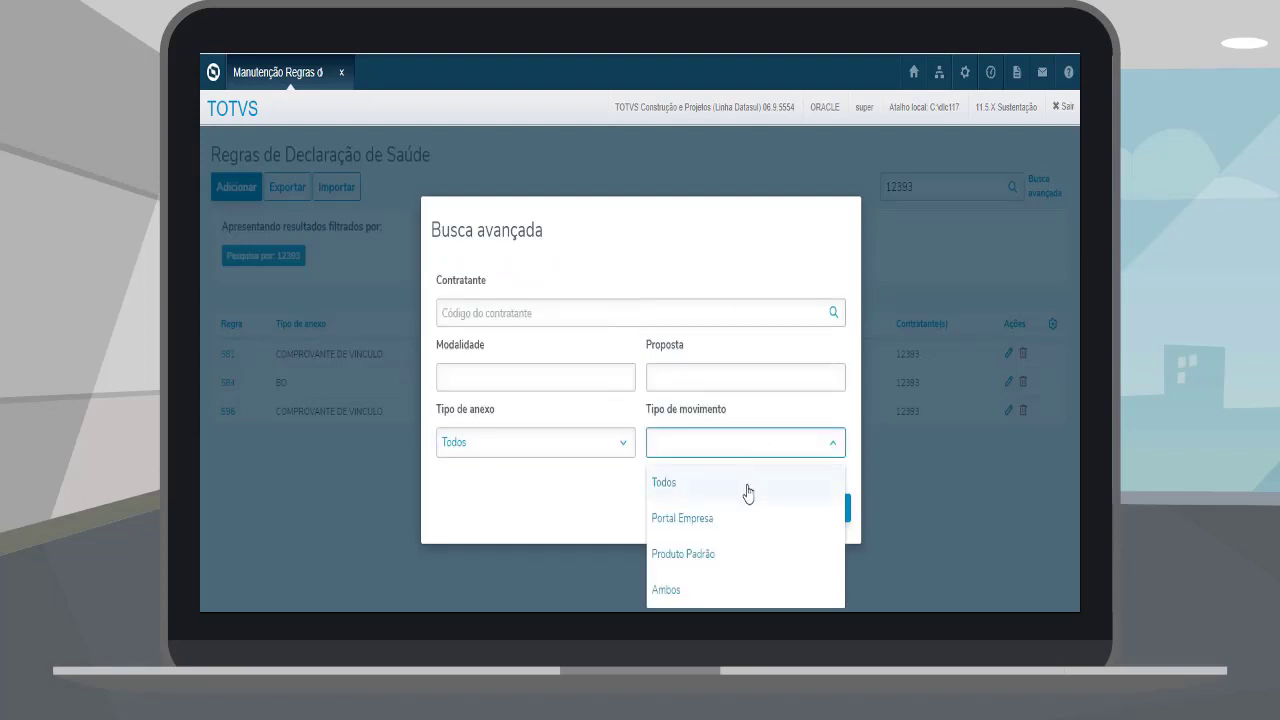
{"action": "left_click", "coordinate": [716, 554]}
{"action": "left_click", "coordinate": [828, 512]}
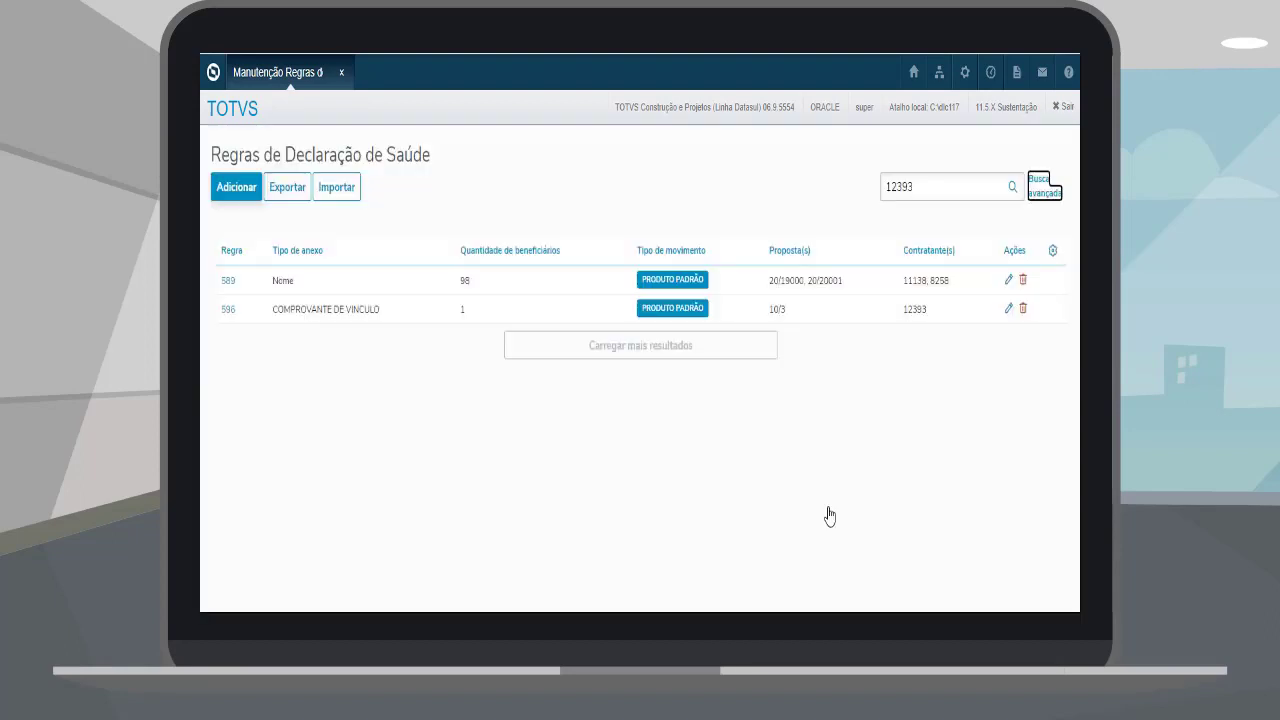
{"action": "left_click", "coordinate": [228, 281]}
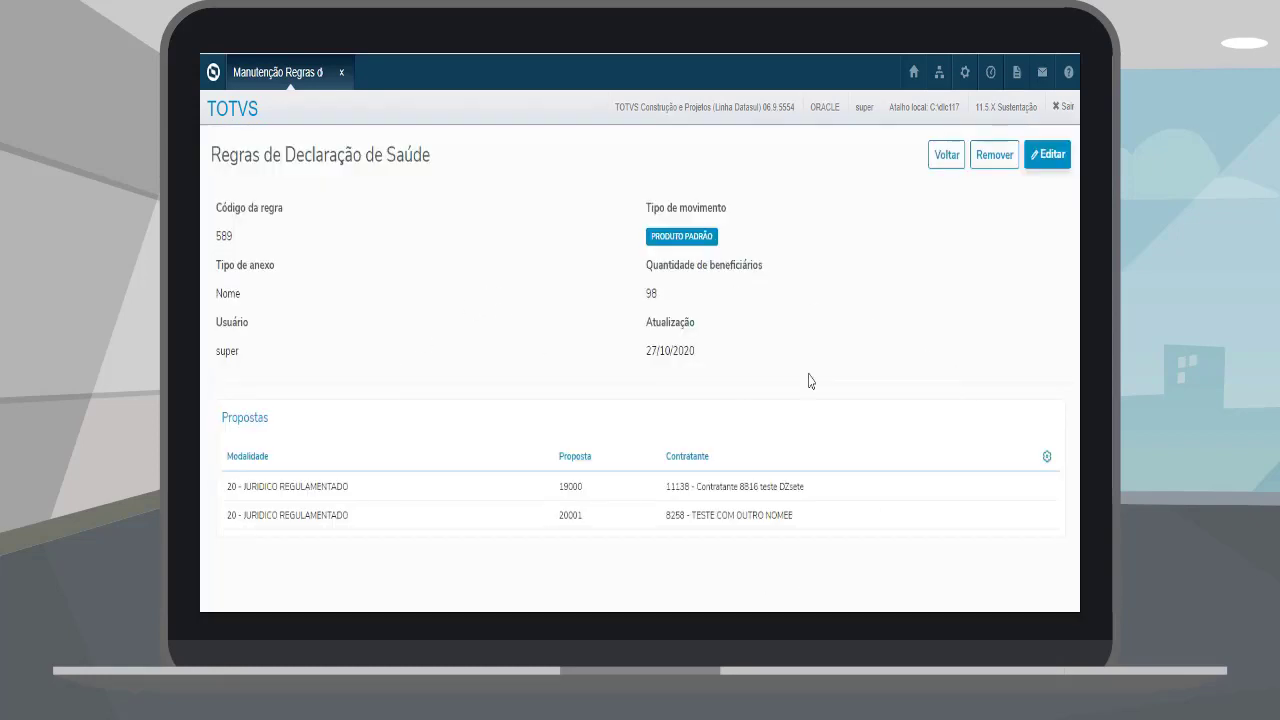
Step: Open rule 589's edit form, browse its Tipo de anexo and Tipo de movimento options, then cancel
{"action": "left_click", "coordinate": [1040, 158]}
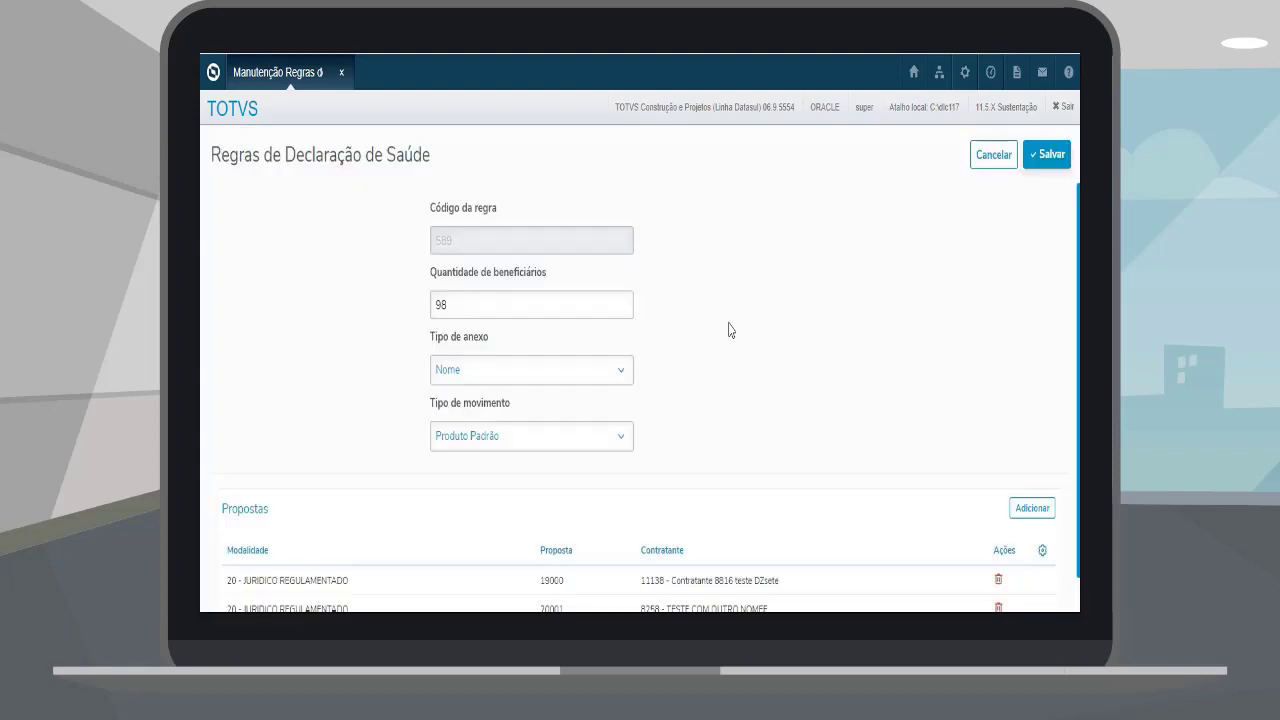
{"action": "scroll", "coordinate": [668, 325], "scroll_direction": "down", "scroll_amount": 1}
{"action": "left_click", "coordinate": [566, 332]}
{"action": "left_click", "coordinate": [610, 396]}
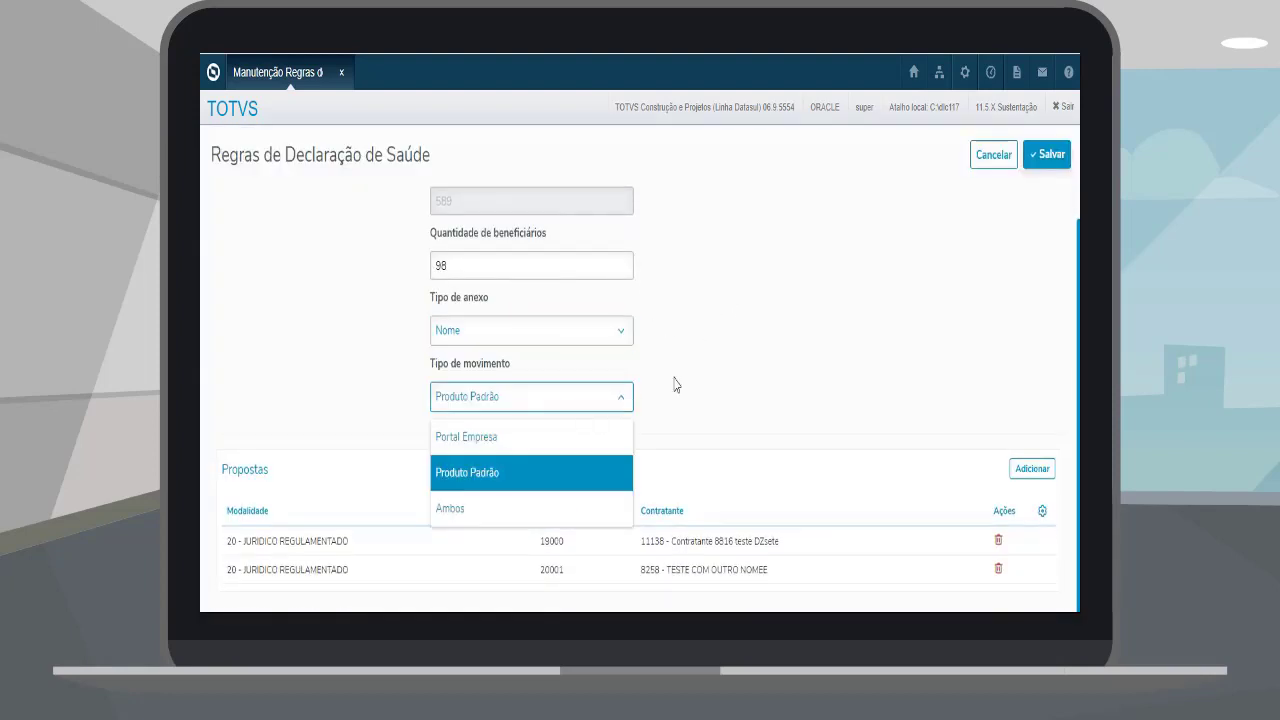
{"action": "left_click", "coordinate": [1000, 160]}
{"action": "left_click", "coordinate": [970, 188]}
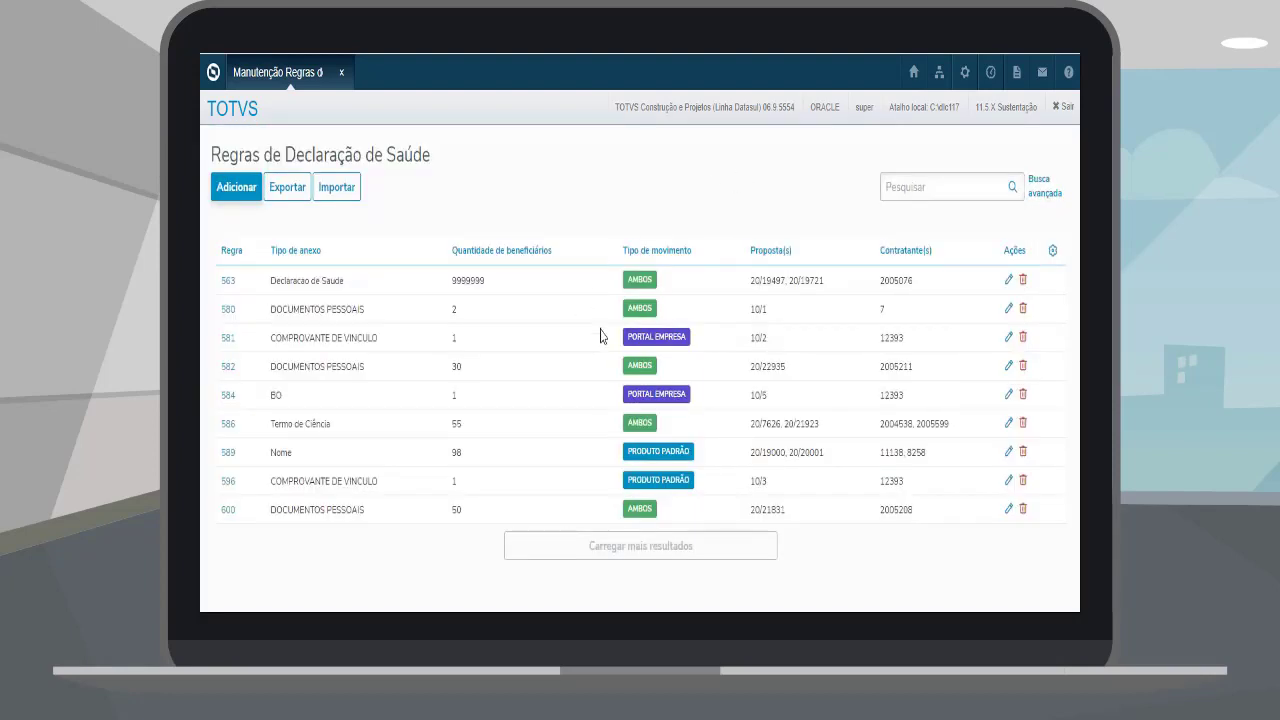
{"action": "left_click", "coordinate": [1022, 280]}
Step: Cancel removing rule 563 and open the Auditoria Declaração de Saúde screen
{"action": "left_click", "coordinate": [759, 428]}
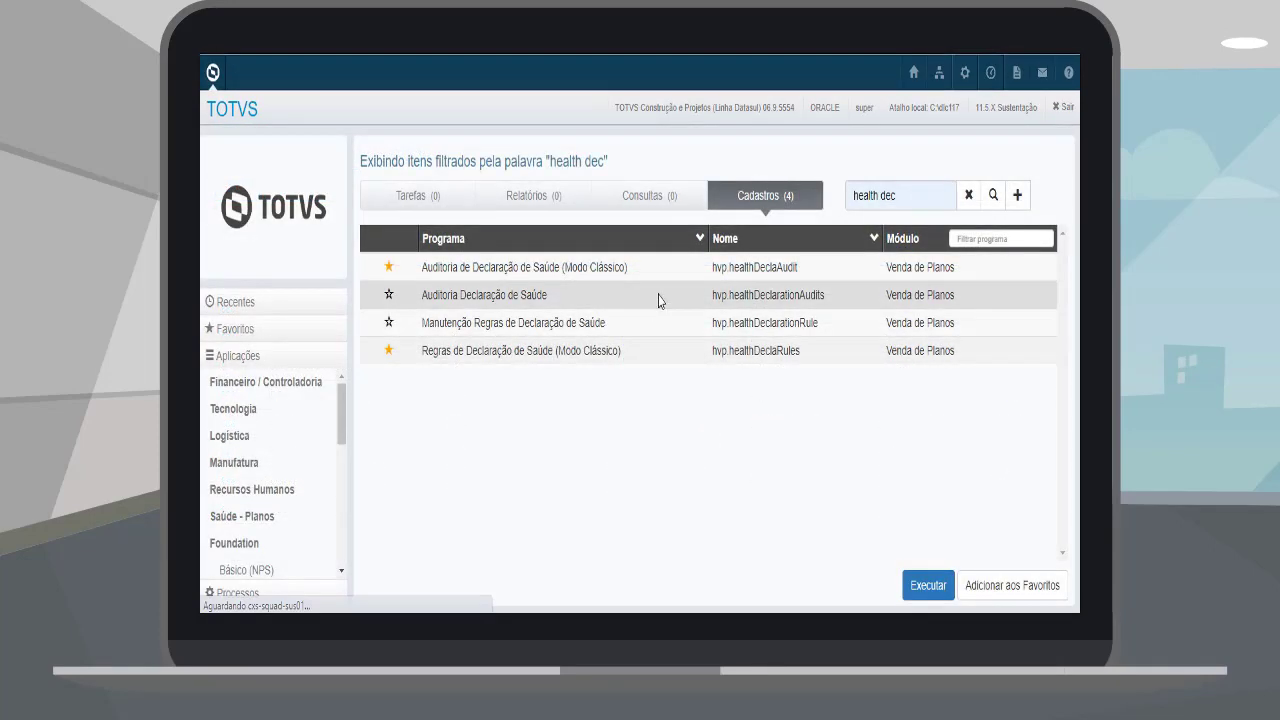
{"action": "left_click", "coordinate": [657, 294]}
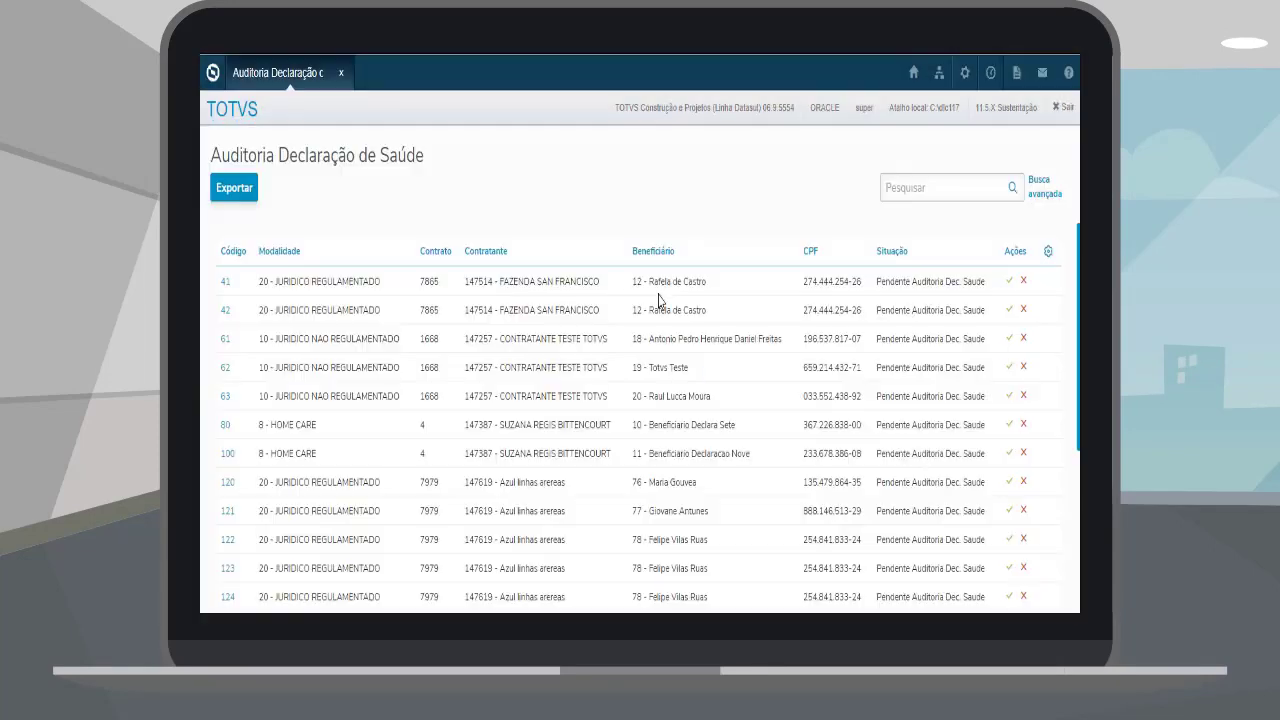
{"action": "scroll", "coordinate": [641, 418], "scroll_direction": "down", "scroll_amount": 5}
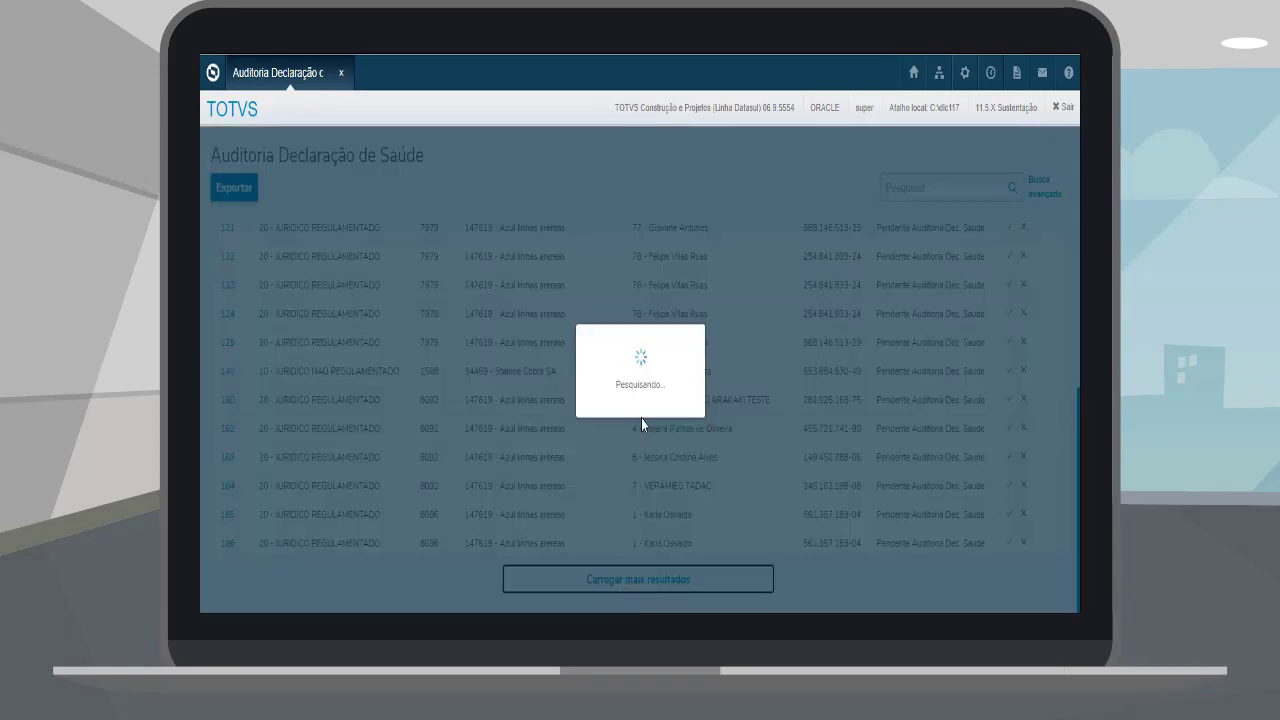
{"action": "scroll", "coordinate": [643, 425], "scroll_direction": "up", "scroll_amount": 10}
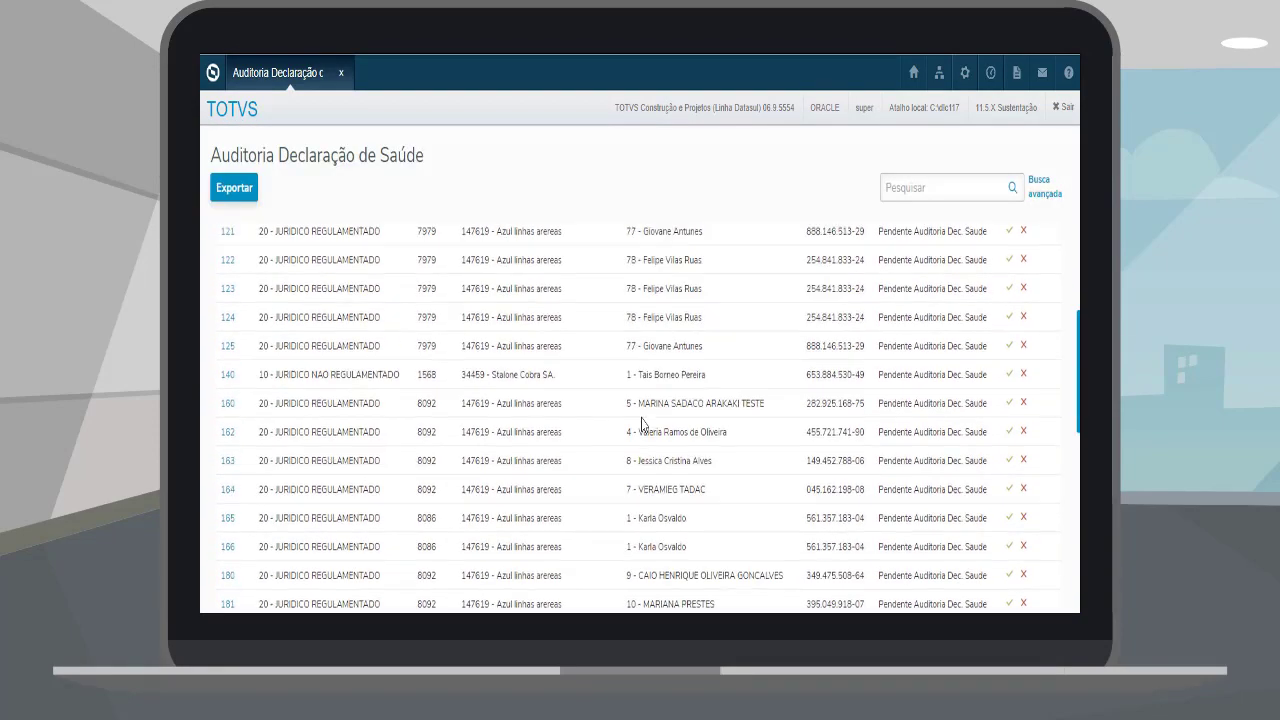
Step: Export the audit list without the Modalidade and Contrato columns
{"action": "left_click", "coordinate": [236, 190]}
{"action": "left_click", "coordinate": [449, 287]}
{"action": "left_click", "coordinate": [449, 316]}
{"action": "scroll", "coordinate": [686, 323], "scroll_direction": "down", "scroll_amount": 2}
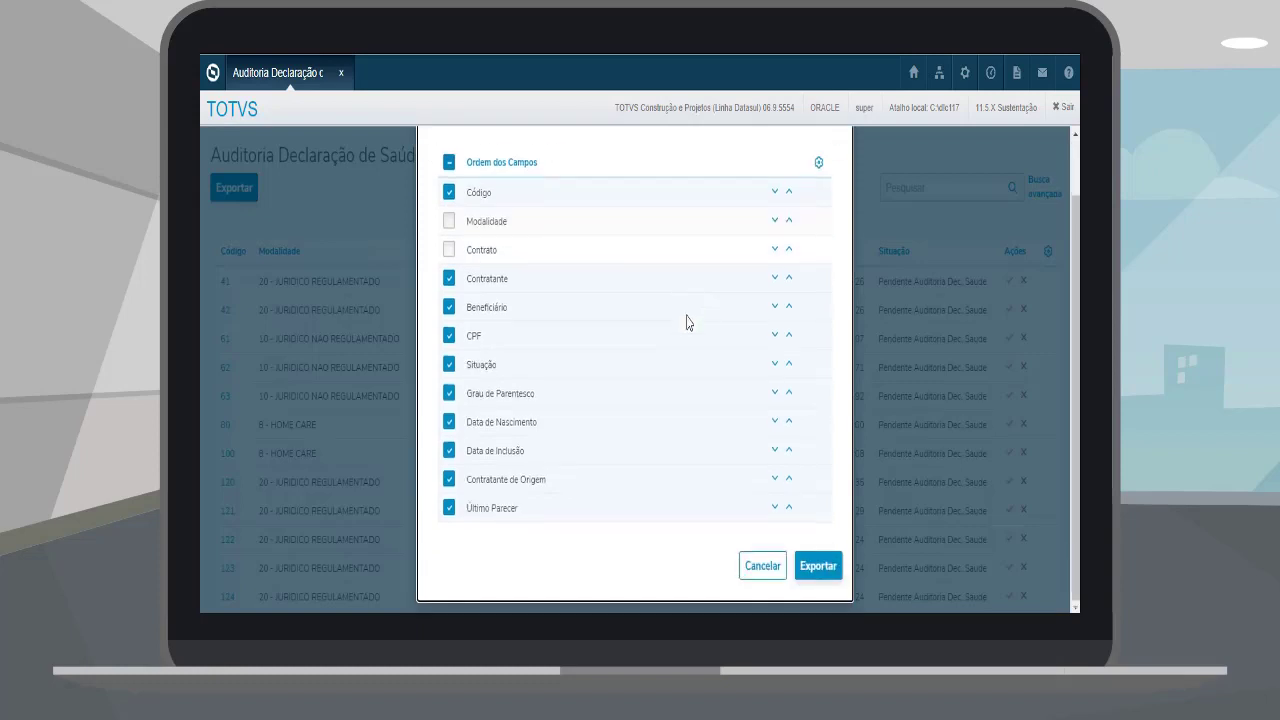
{"action": "left_click", "coordinate": [766, 572]}
Step: Filter the audit list by the beneficiary CPF copied from row 122
{"action": "left_click_drag", "start_coordinate": [866, 540], "coordinate": [815, 545]}
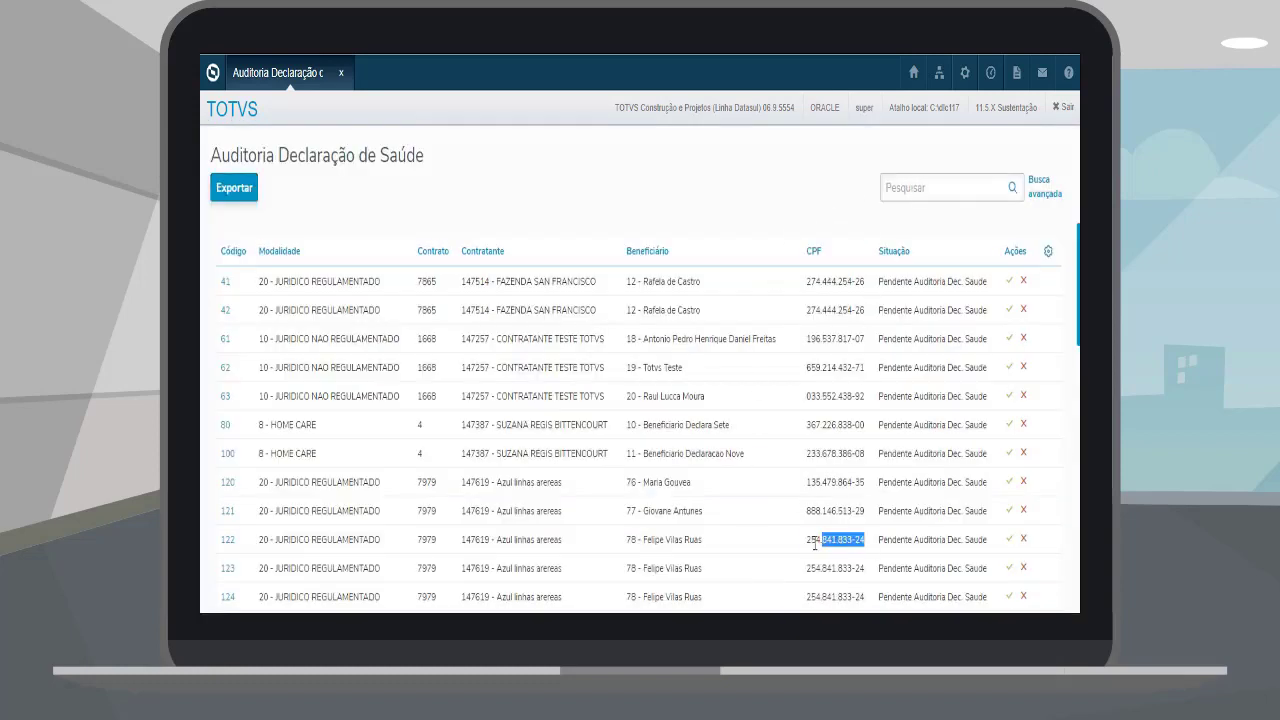
{"action": "key", "text": "ctrl+c"}
{"action": "left_click", "coordinate": [941, 188]}
{"action": "key", "text": "ctrl+v"}
{"action": "key", "text": "Return"}
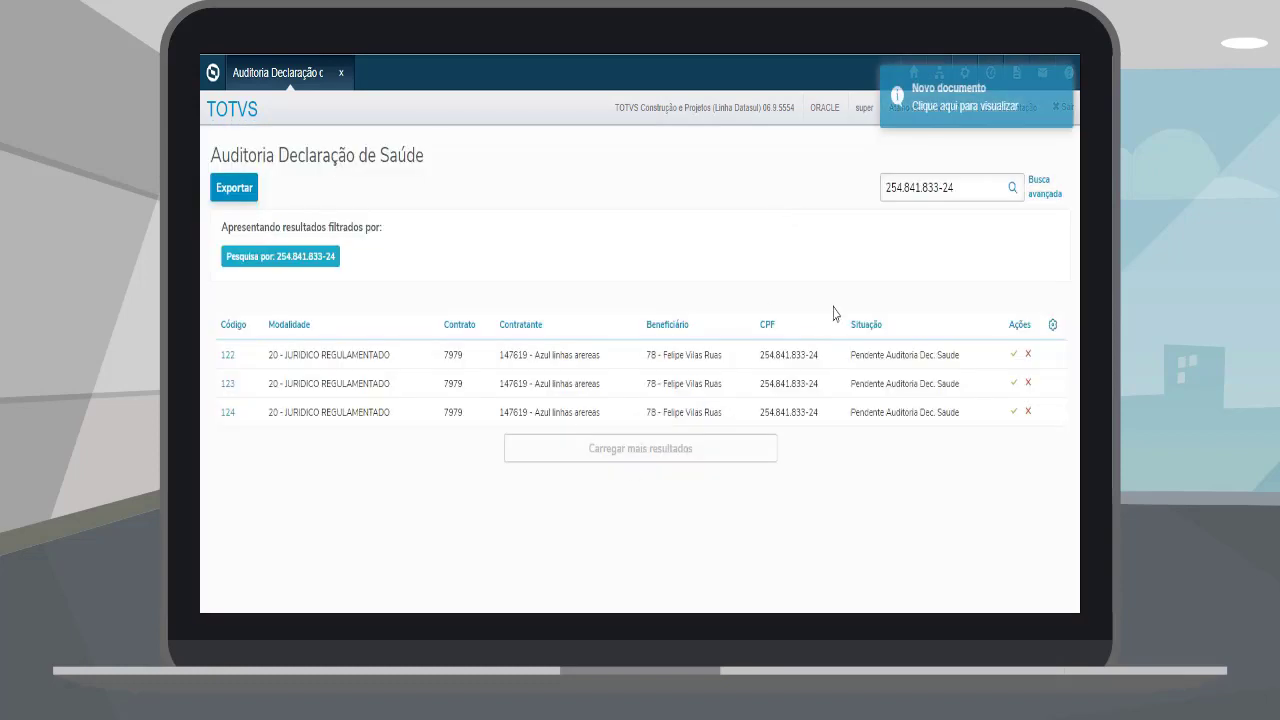
Step: Browse the modality options in Busca avançada without applying, then clear the CPF search
{"action": "left_click", "coordinate": [1044, 186]}
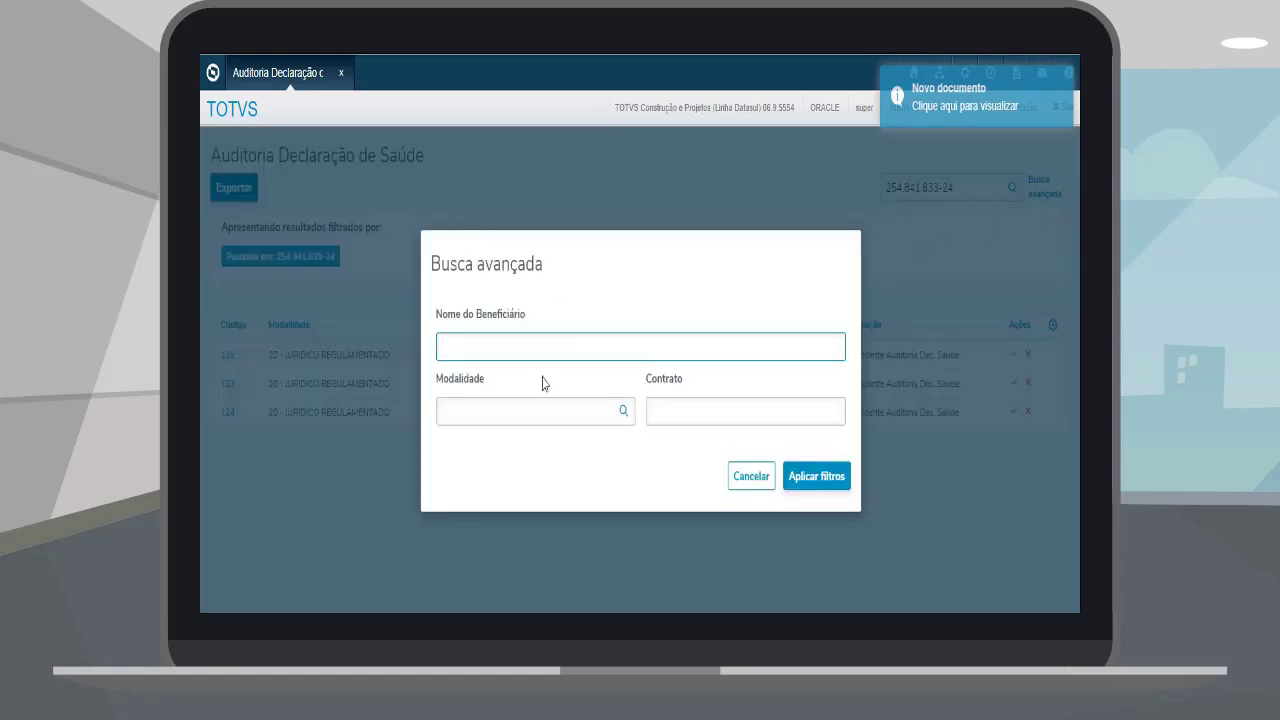
{"action": "left_click", "coordinate": [627, 412]}
{"action": "left_click", "coordinate": [623, 412]}
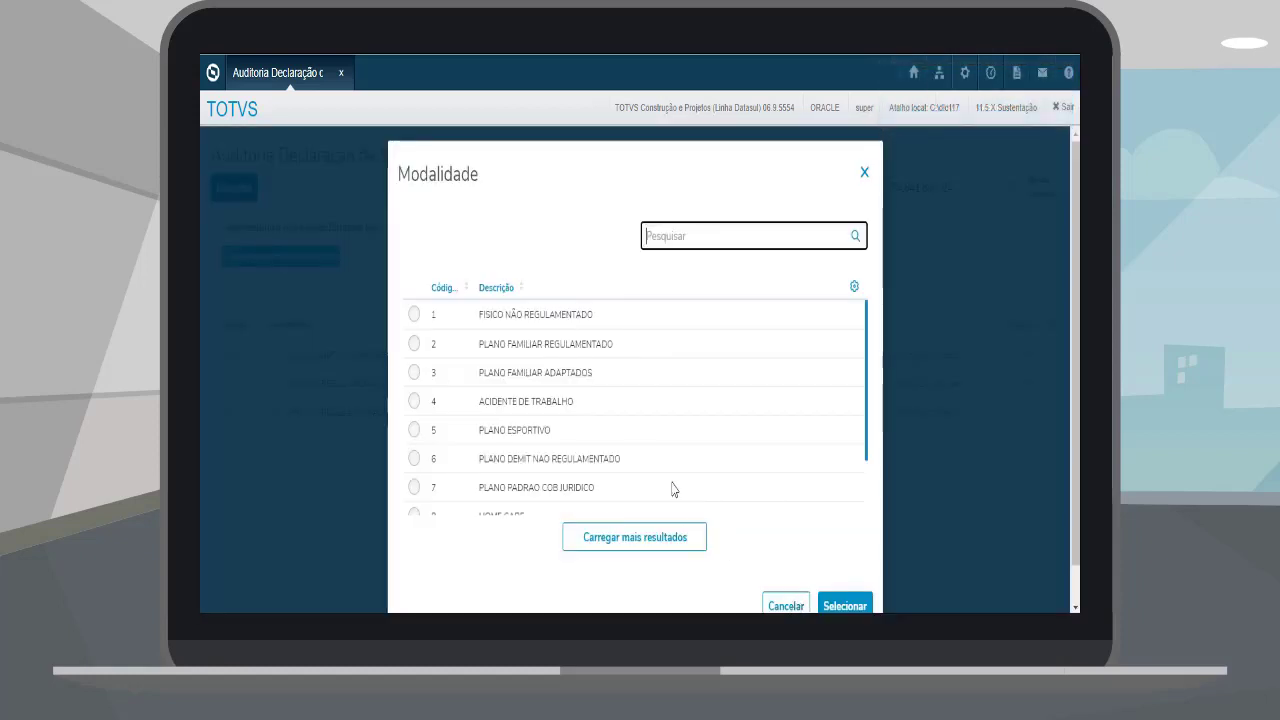
{"action": "left_click", "coordinate": [795, 600]}
{"action": "left_click", "coordinate": [745, 476]}
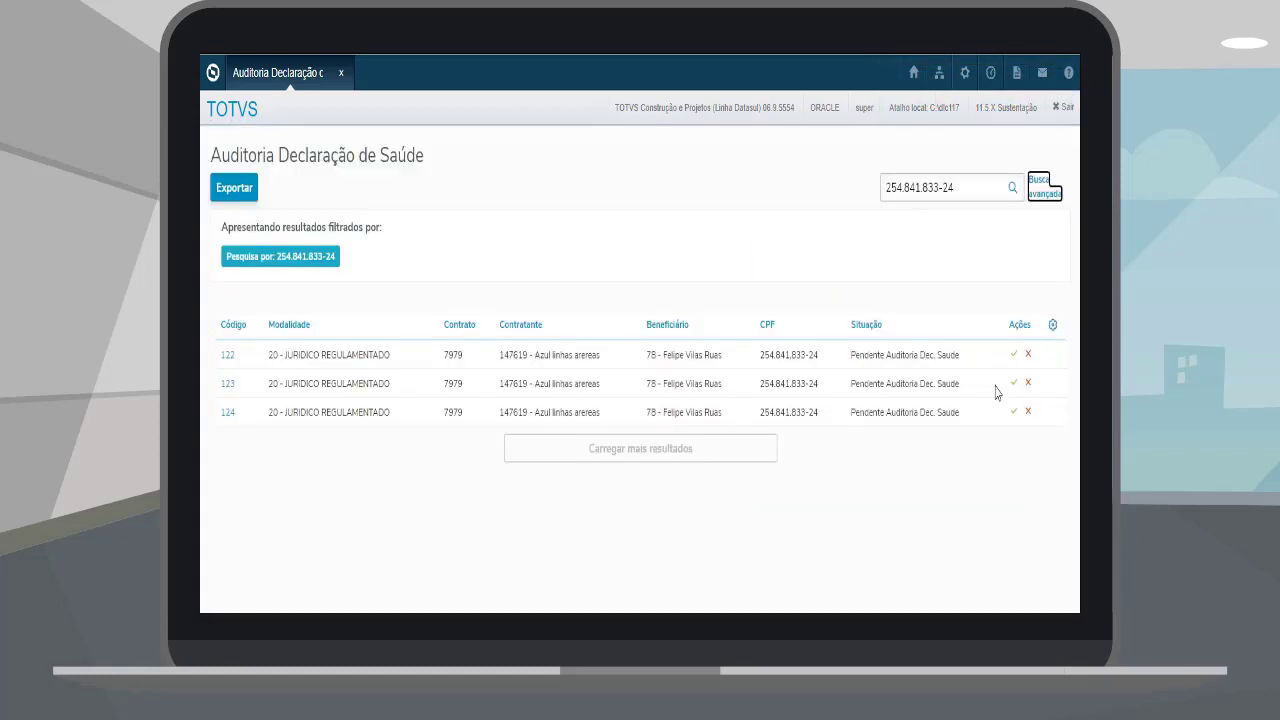
{"action": "left_click_drag", "start_coordinate": [961, 194], "coordinate": [852, 194]}
{"action": "key", "text": "BackSpace"}
{"action": "key", "text": "Return"}
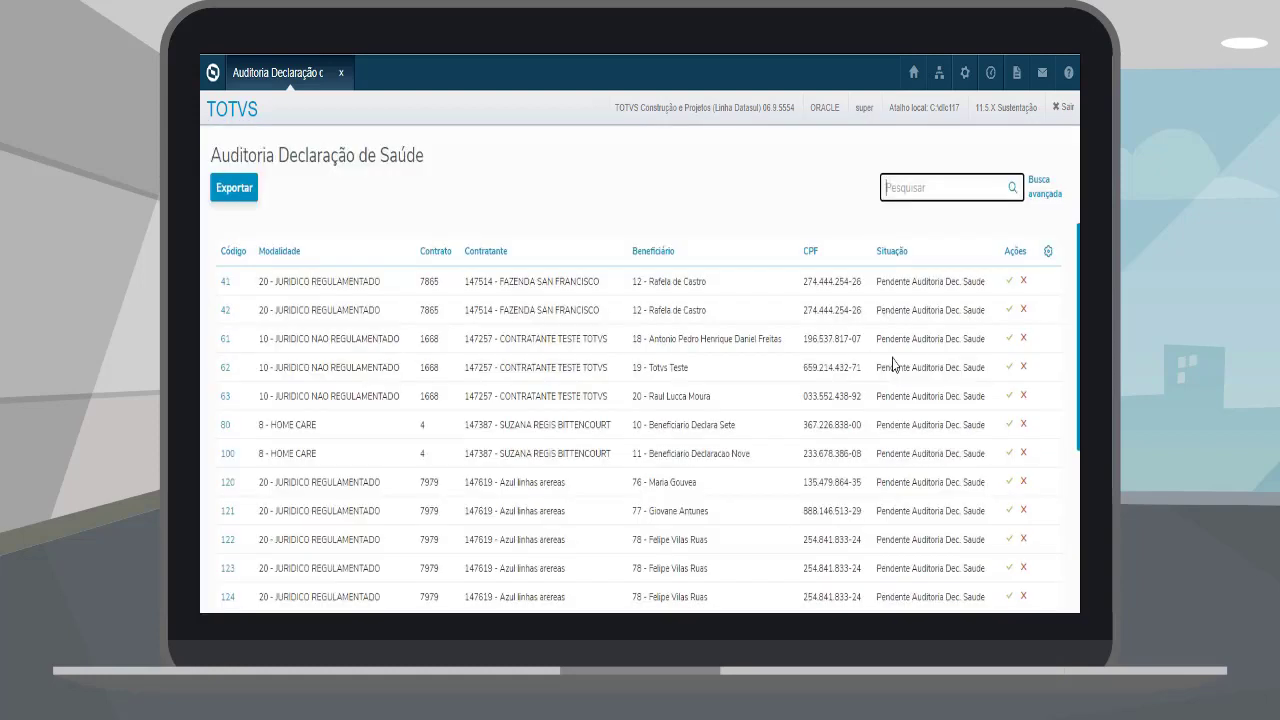
Step: Approve the row 63 declaration, then reject row 120's with the reason 'Não ok'
{"action": "left_click", "coordinate": [1010, 397]}
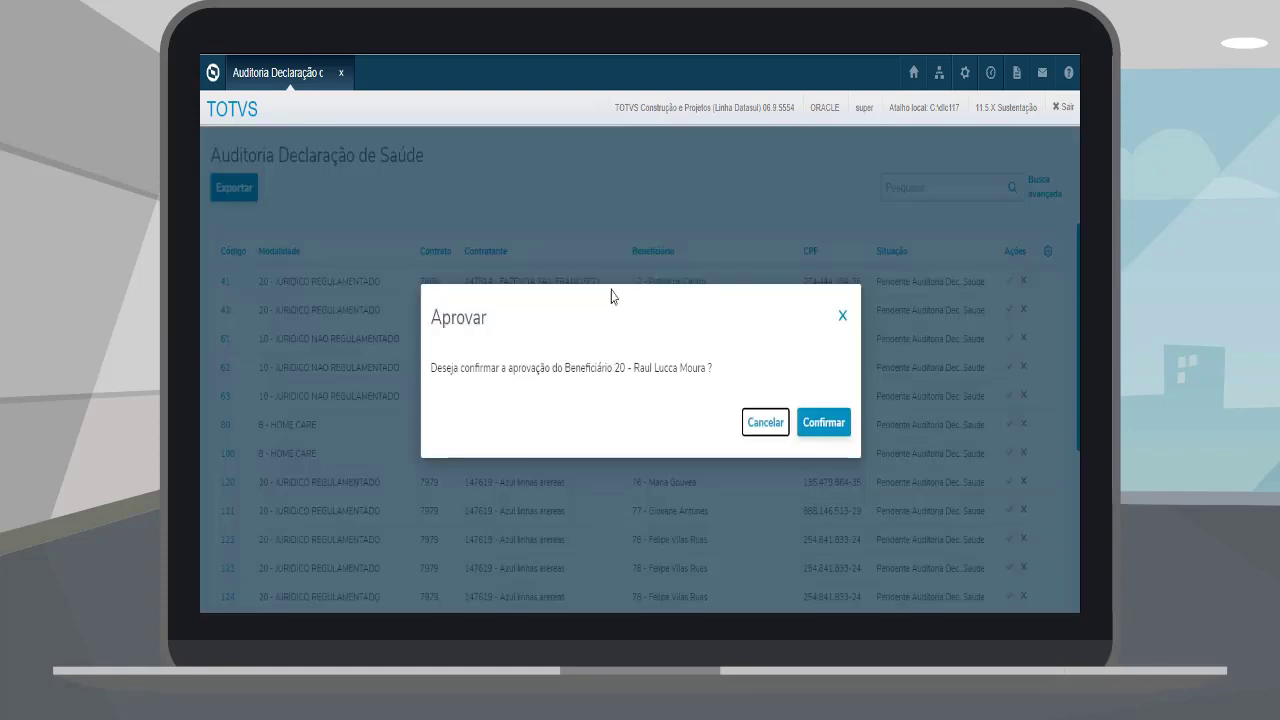
{"action": "left_click", "coordinate": [806, 422]}
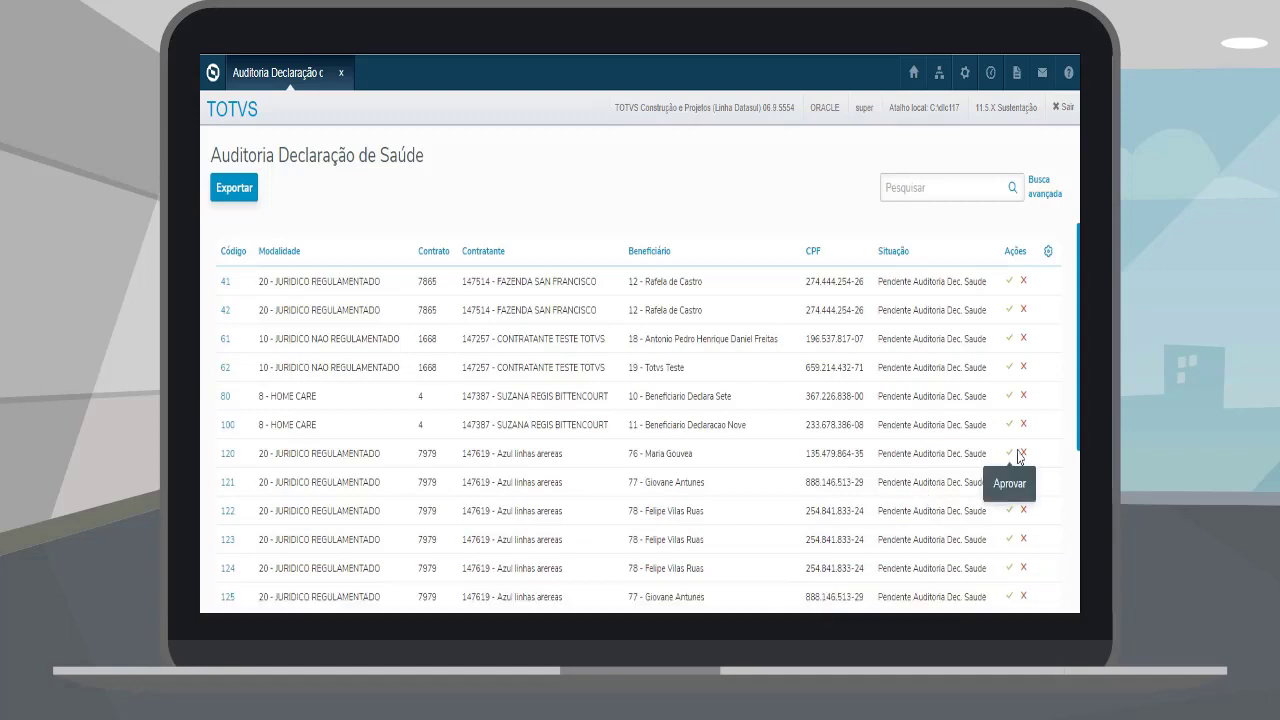
{"action": "left_click", "coordinate": [1024, 454]}
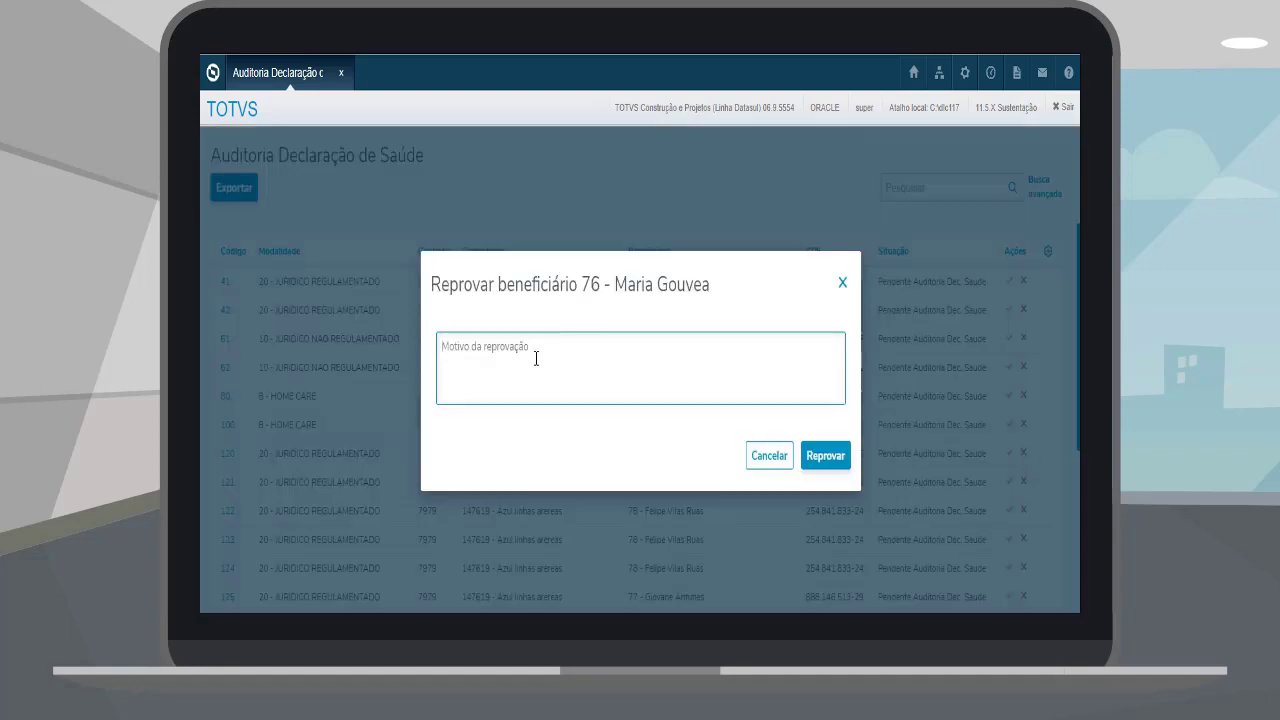
{"action": "type", "text": "Não ok"}
{"action": "left_click", "coordinate": [825, 455]}
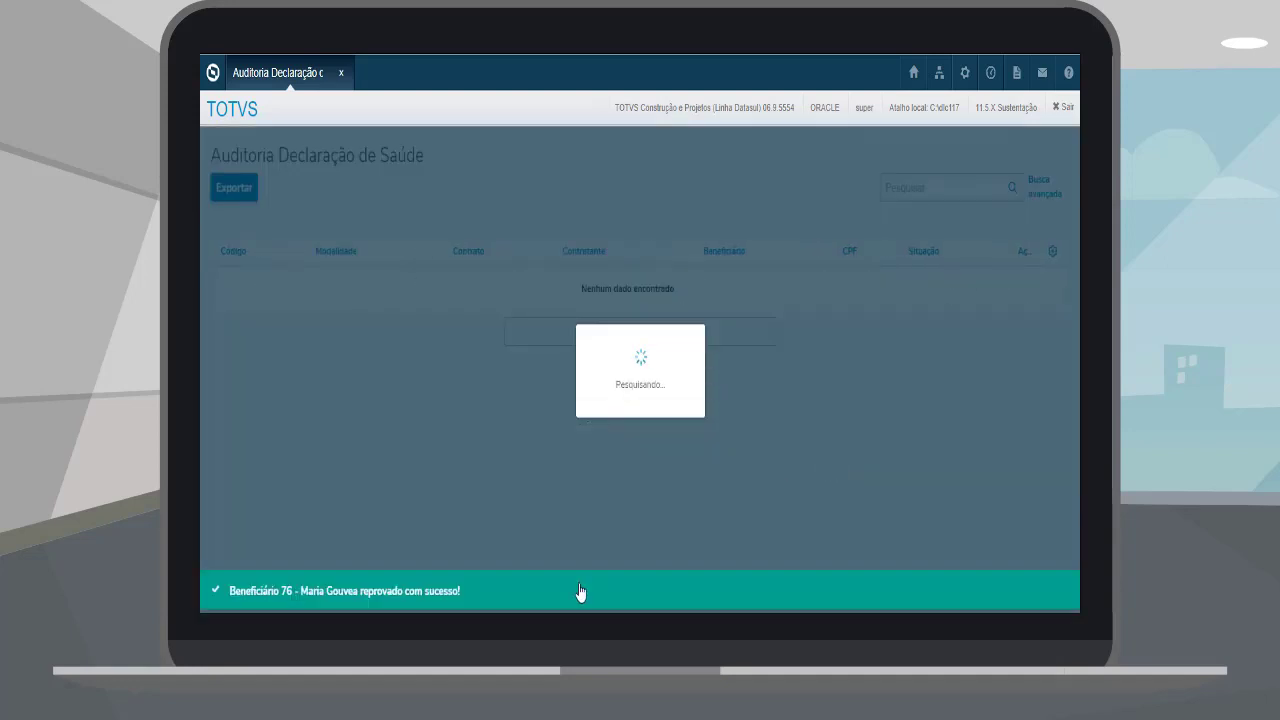